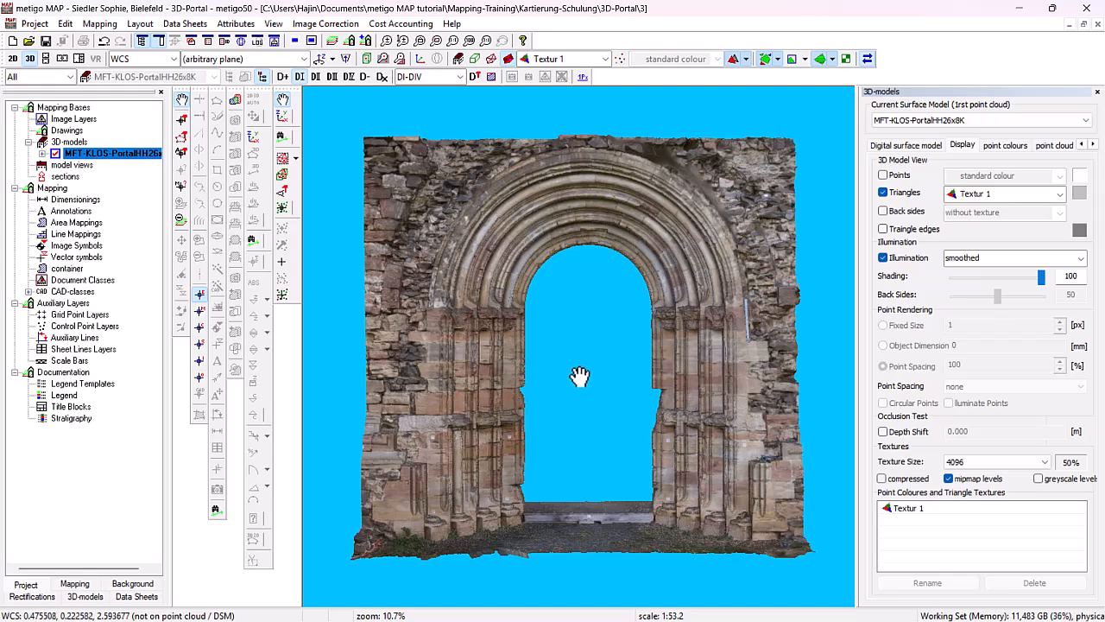
# Examine the textured 3D portal model from several angles, including a standard plane view
pyautogui.moveTo(585, 377); pyautogui.dragTo(610, 378)
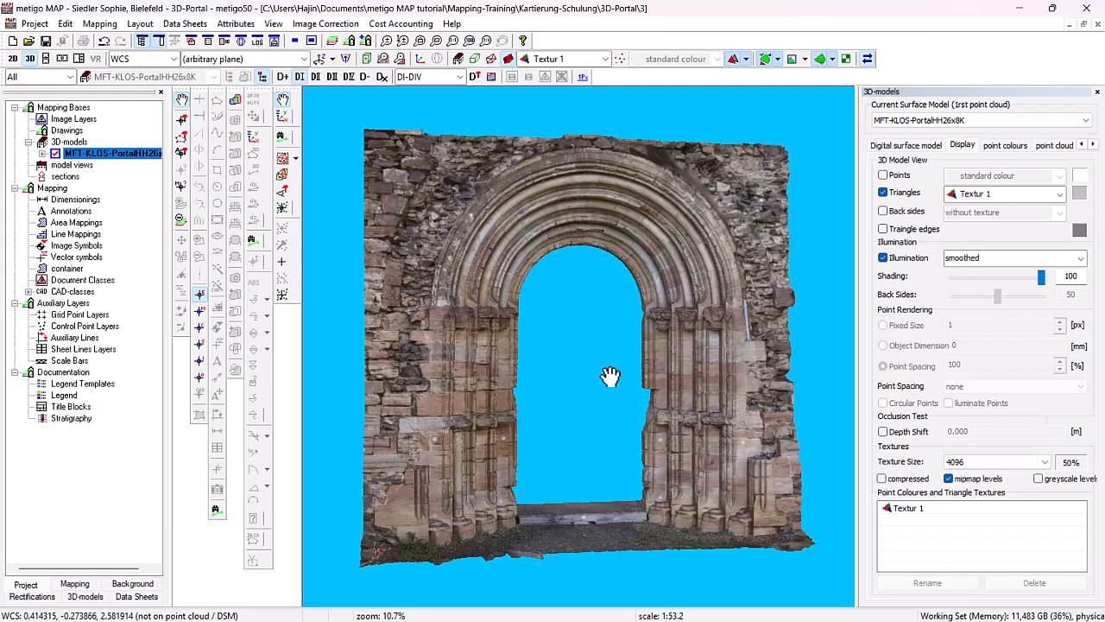
pyautogui.scroll(2, 609, 378)
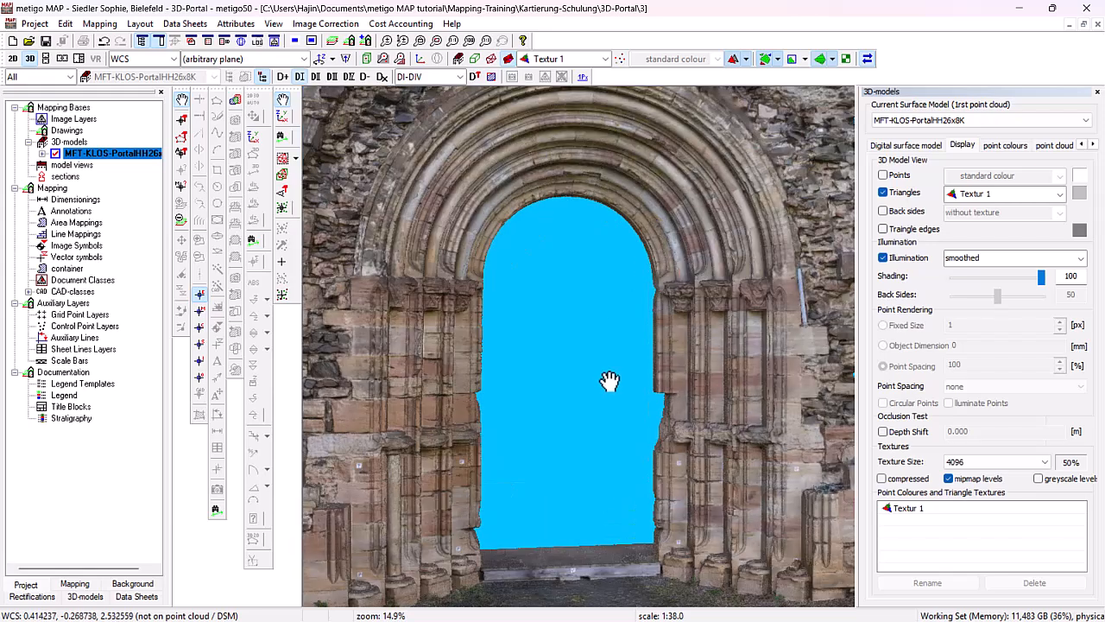
pyautogui.moveTo(610, 381); pyautogui.dragTo(592, 395)
pyautogui.scroll(-2, 600, 380)
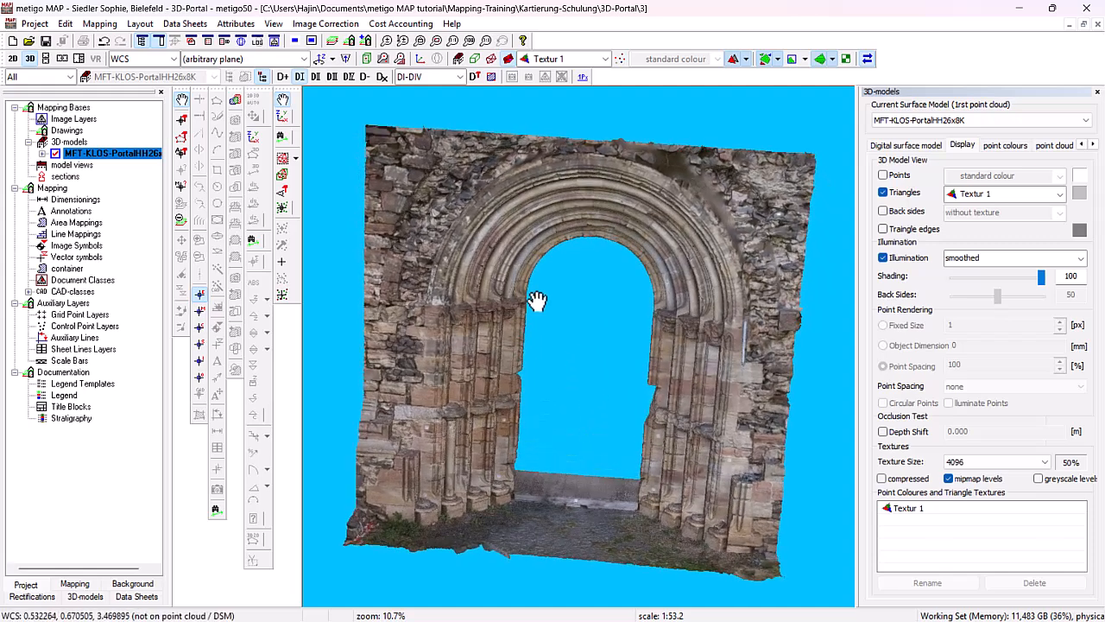
pyautogui.click(291, 60)
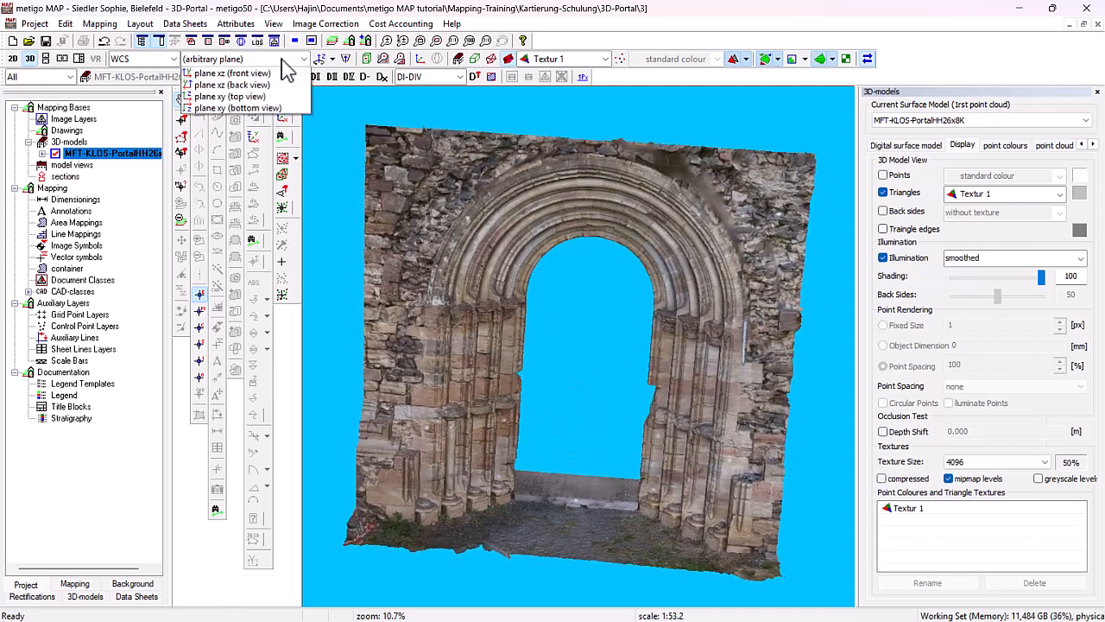
pyautogui.click(259, 97)
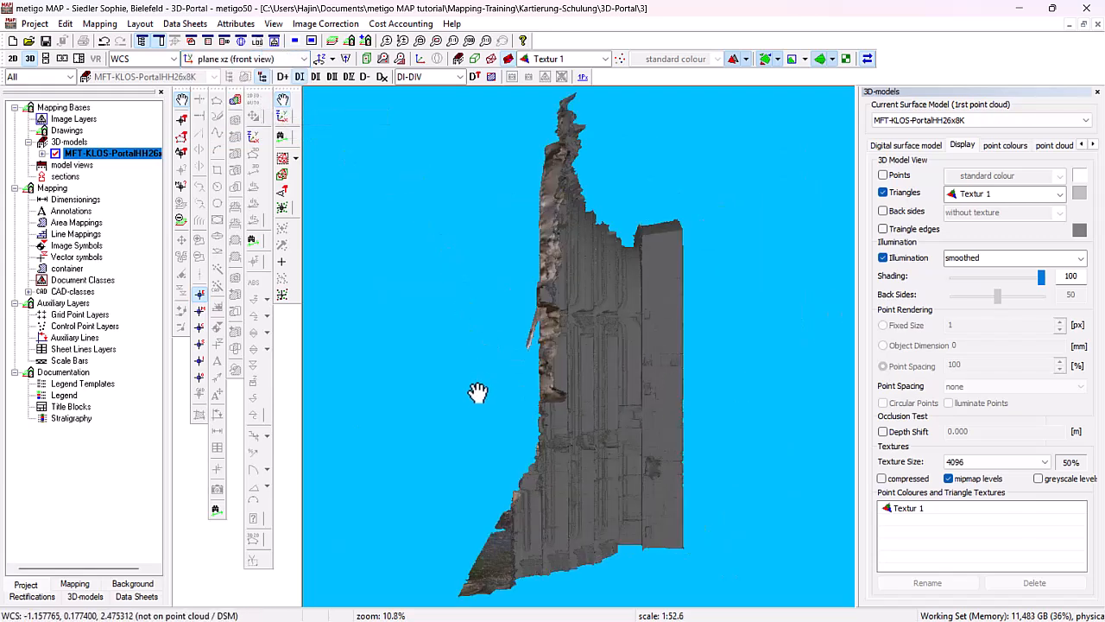
pyautogui.moveTo(475, 388); pyautogui.dragTo(613, 383)
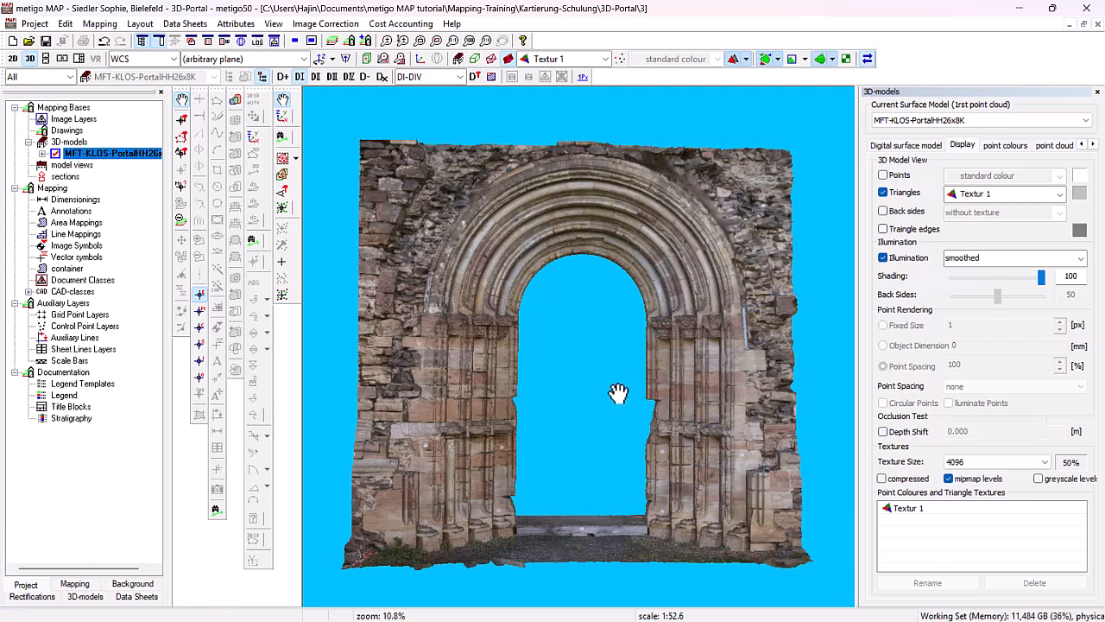
pyautogui.moveTo(641, 445)
pyautogui.mouseDown()
pyautogui.moveTo(644, 437)
pyautogui.moveTo(645, 454)
pyautogui.mouseUp()
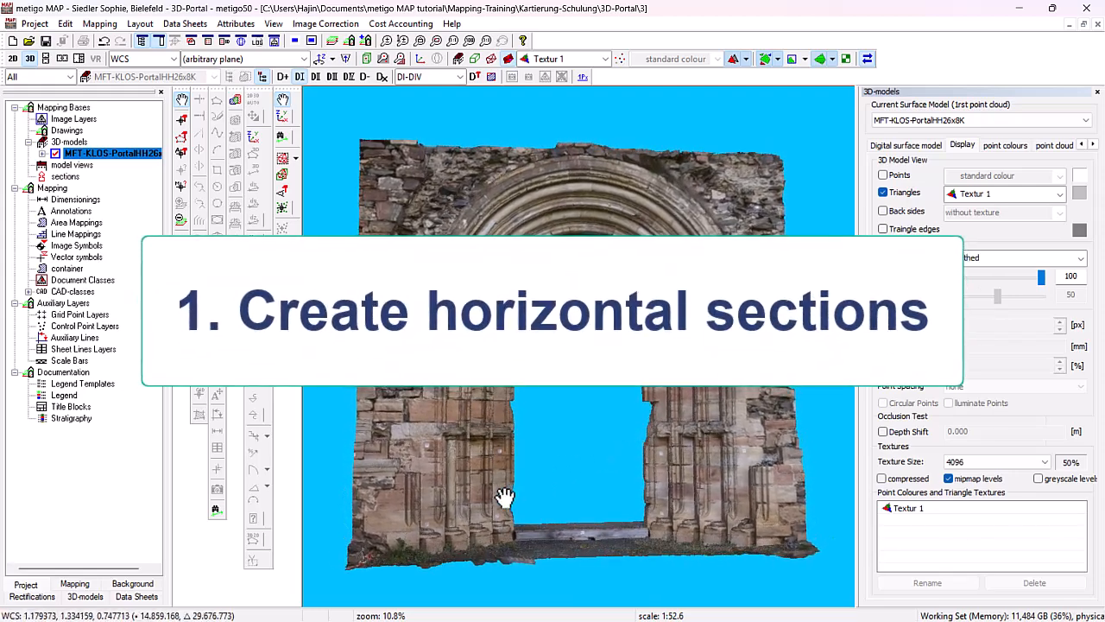
# Create a horizontal section of the 3D portal model at Z = 1 m in the WCS
pyautogui.scroll(5, 488, 502)
pyautogui.scroll(2, 488, 501)
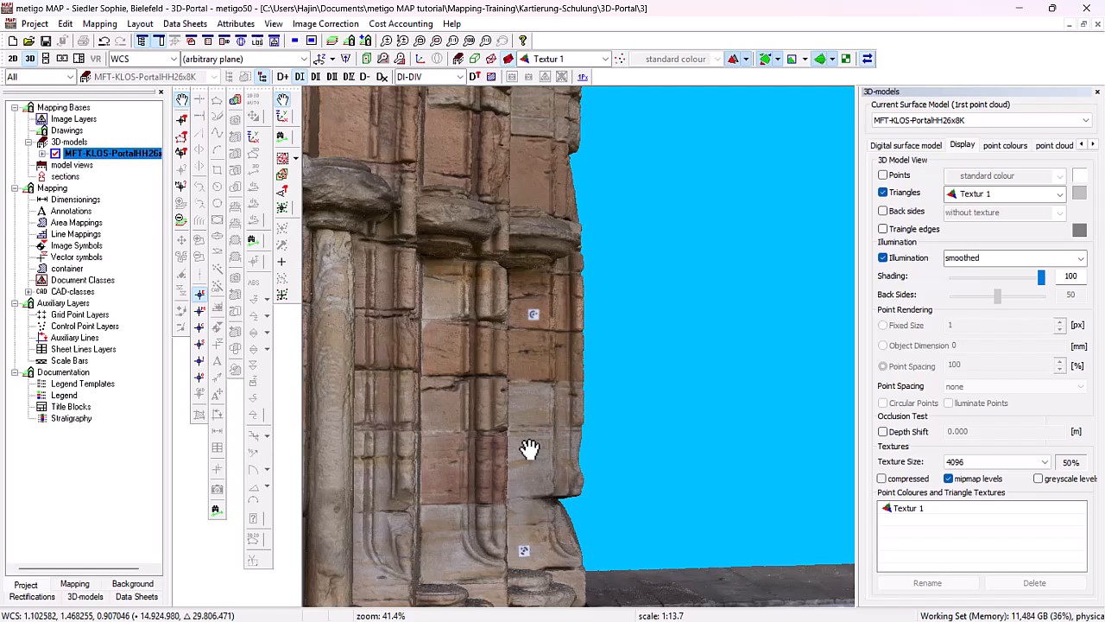
pyautogui.scroll(-2, 529, 449)
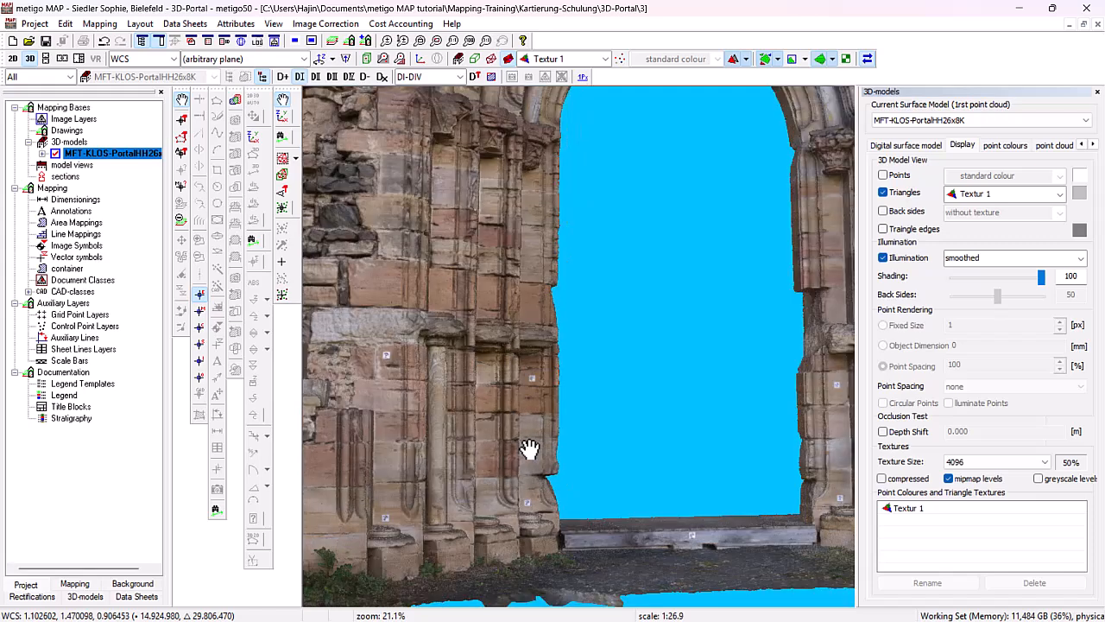
pyautogui.rightClick(79, 159)
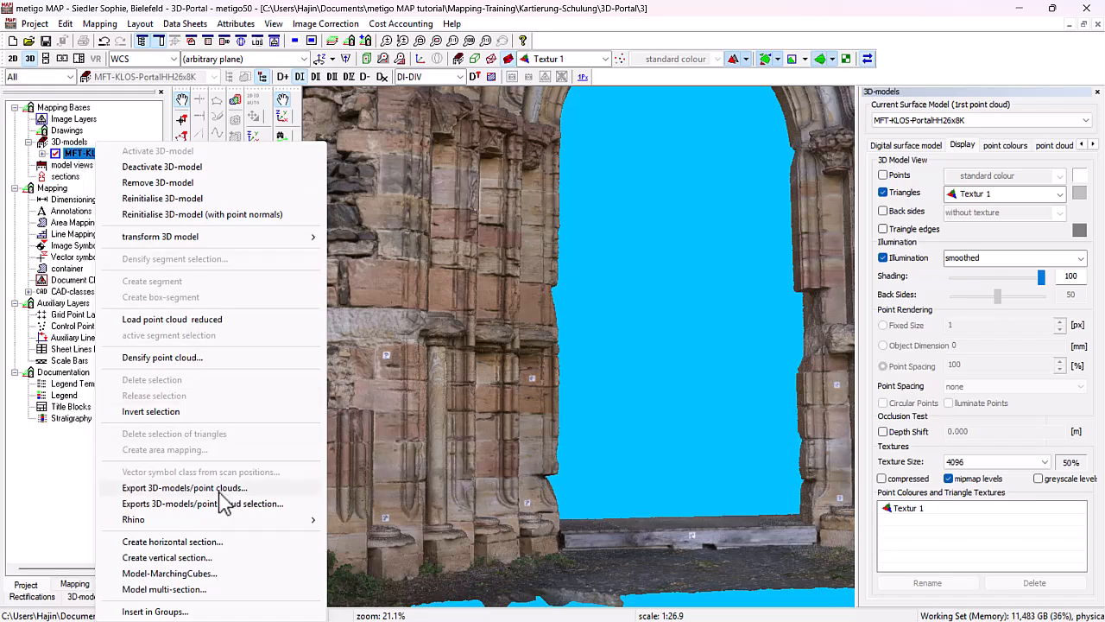
pyautogui.click(173, 541)
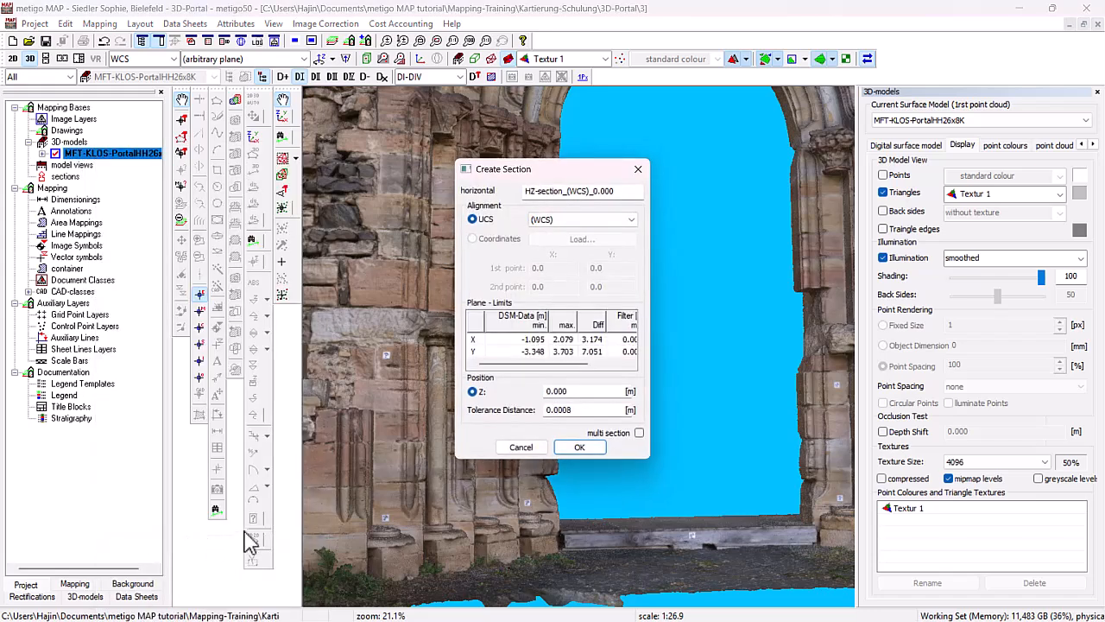
pyautogui.click(572, 391)
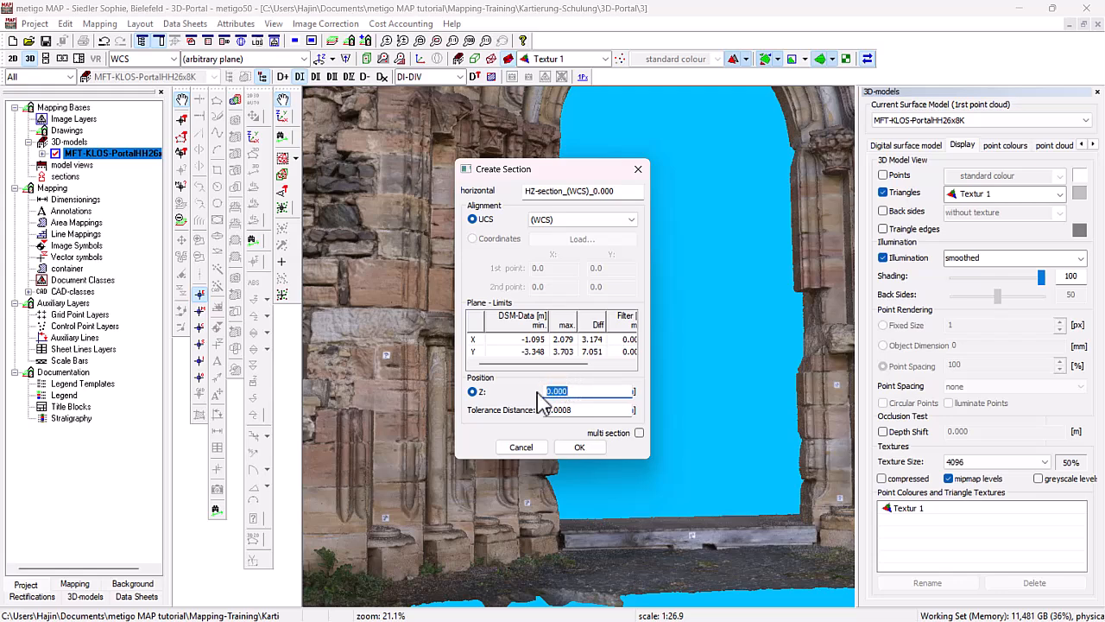
pyautogui.write('1')
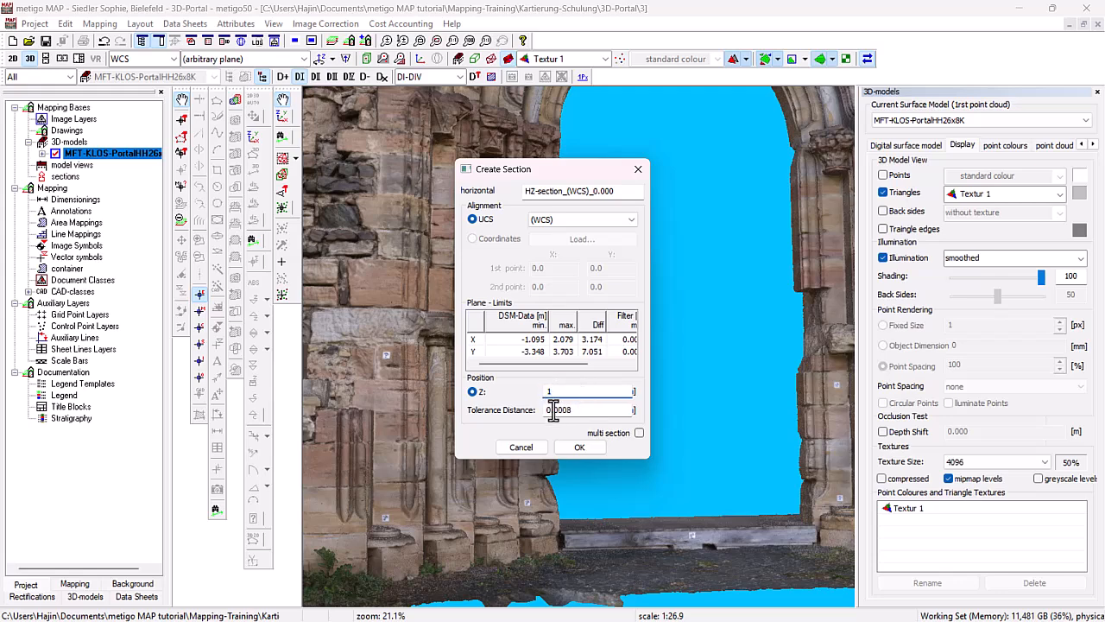
pyautogui.click(580, 446)
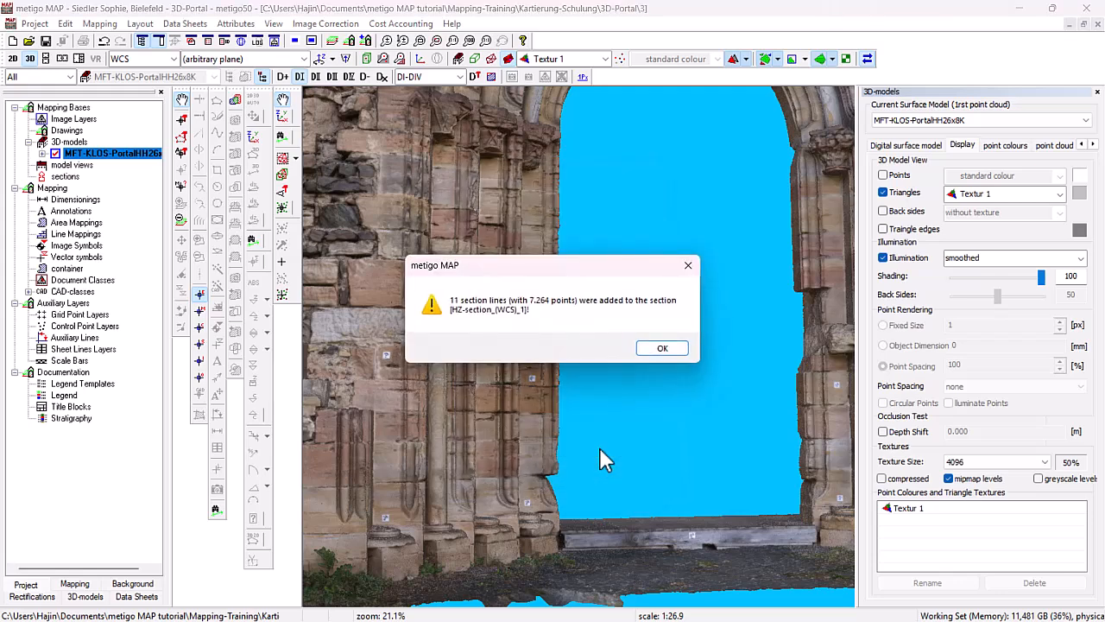
pyautogui.click(660, 348)
pyautogui.scroll(-3, 634, 387)
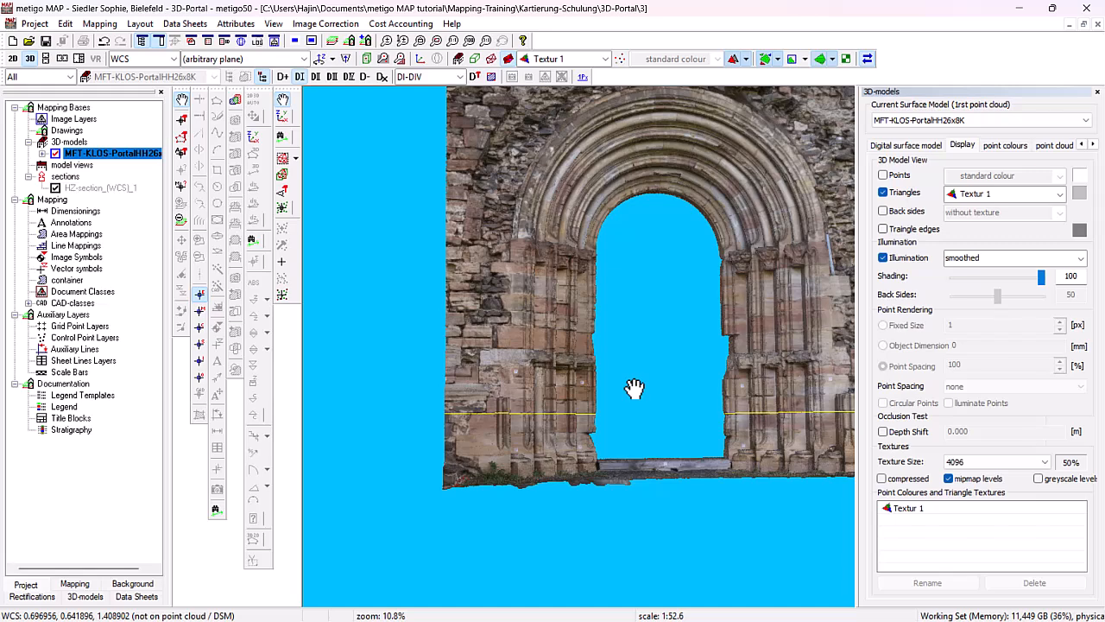
# Convert the horizontal section into a CAD class named HZ-section_(WCS)_1.00m, using WCS and plane xy (top view)
pyautogui.click(107, 190)
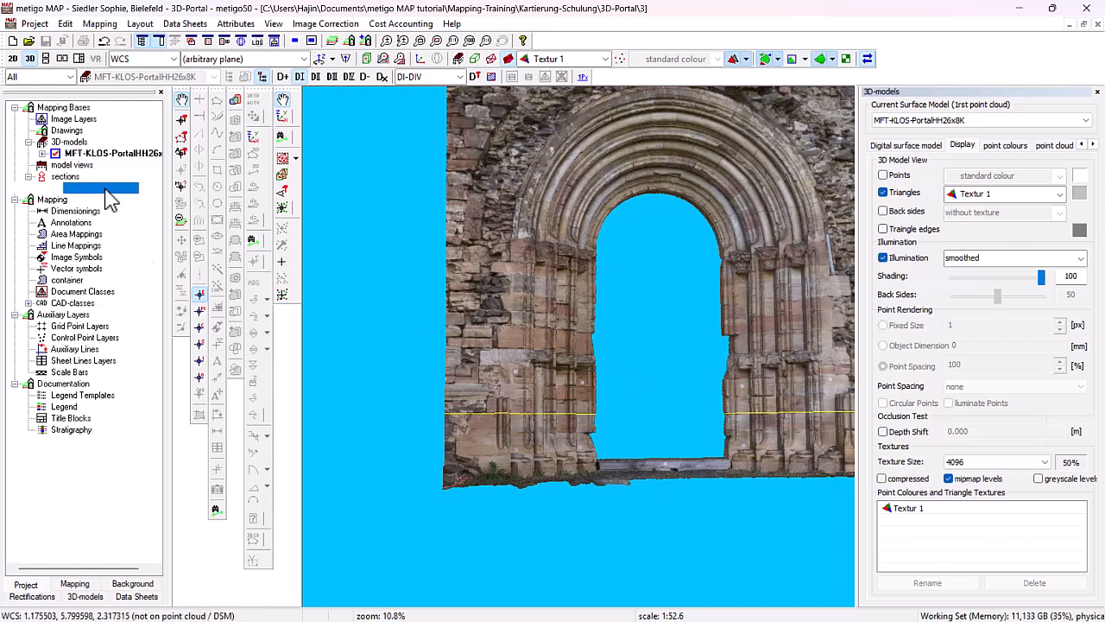
pyautogui.rightClick(106, 190)
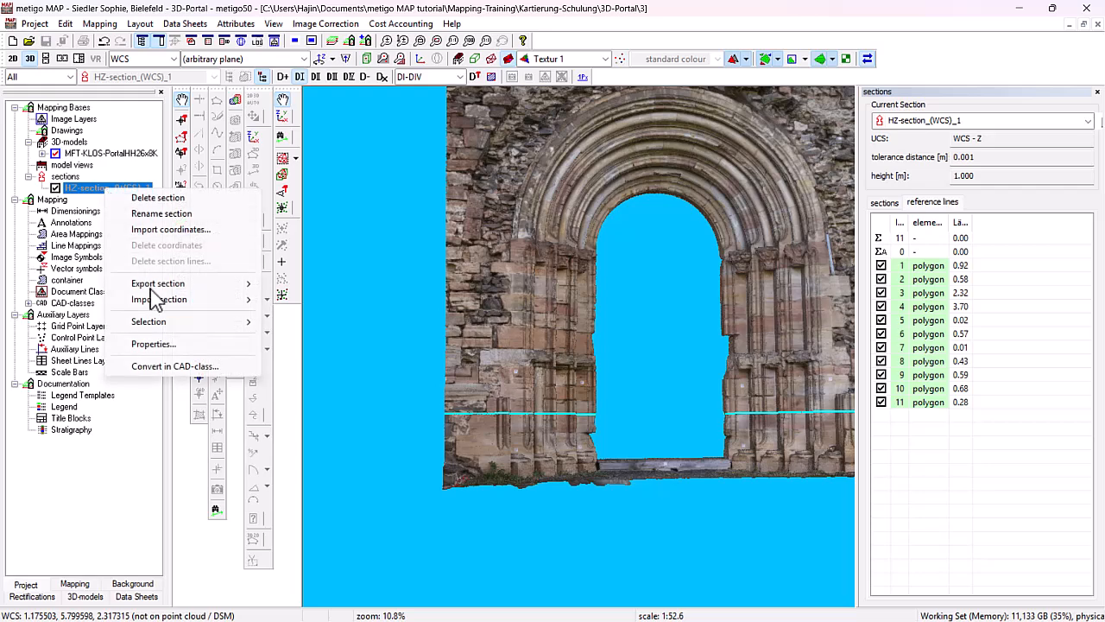
pyautogui.click(170, 373)
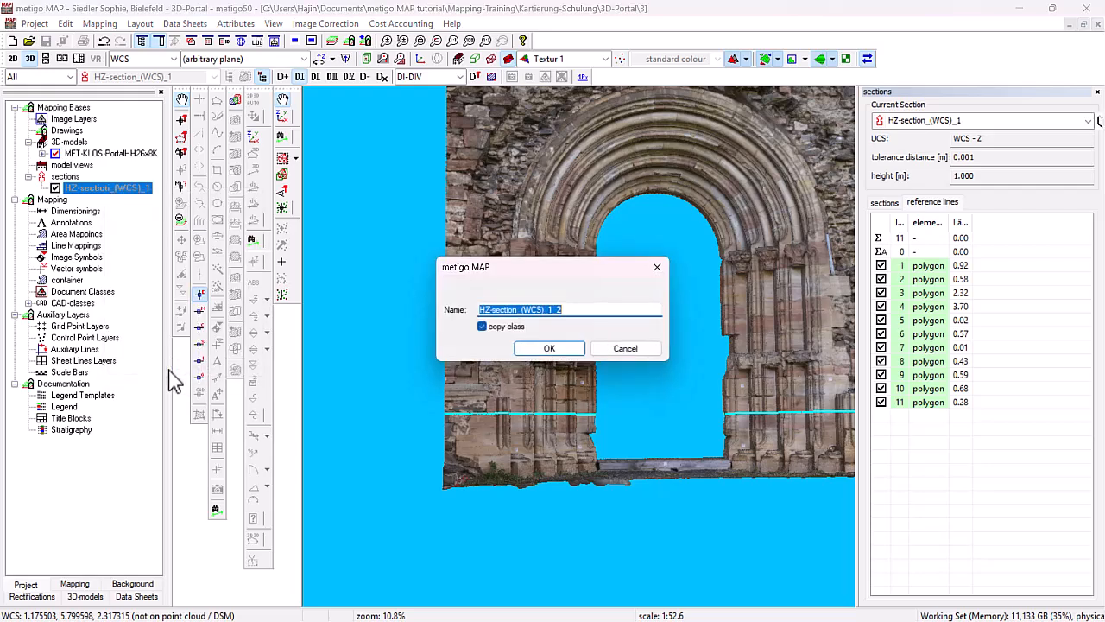
pyautogui.click(603, 313)
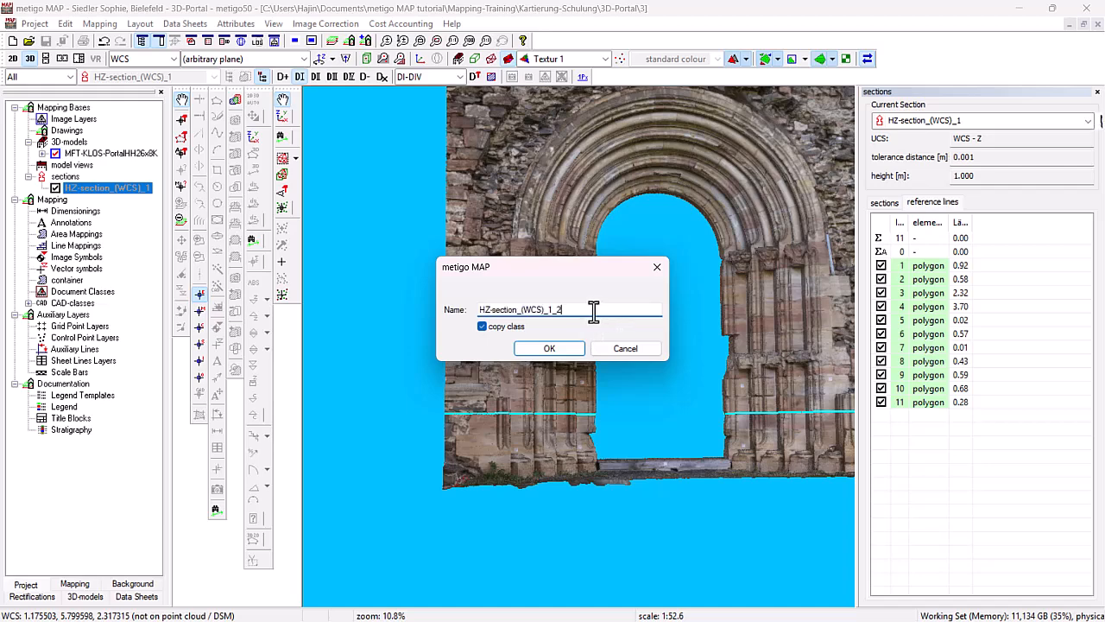
pyautogui.moveTo(572, 309); pyautogui.dragTo(553, 311)
pyautogui.click(547, 348)
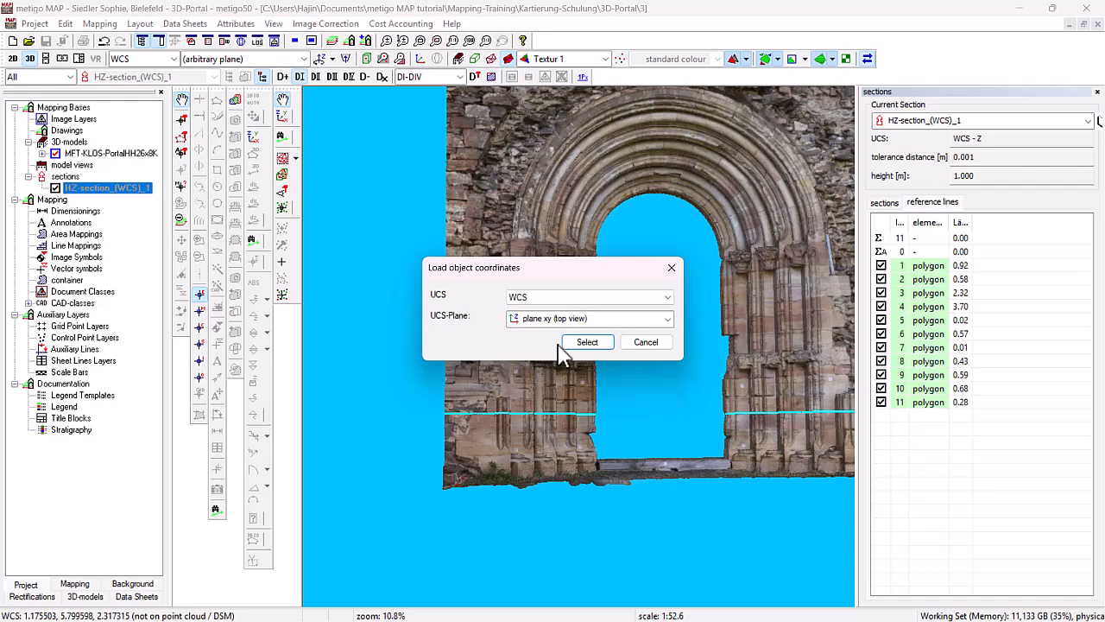
pyautogui.click(576, 344)
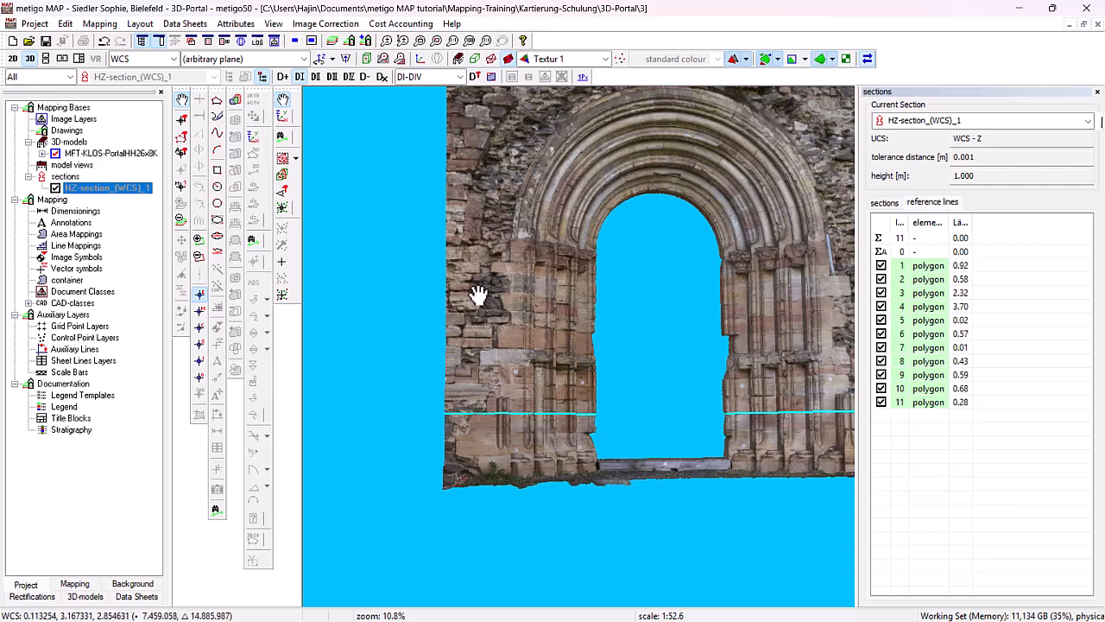
# Switch to the 2D view and activate the CAD class HZ-section_(WCS)_1.00m to display its section lines
pyautogui.click(29, 303)
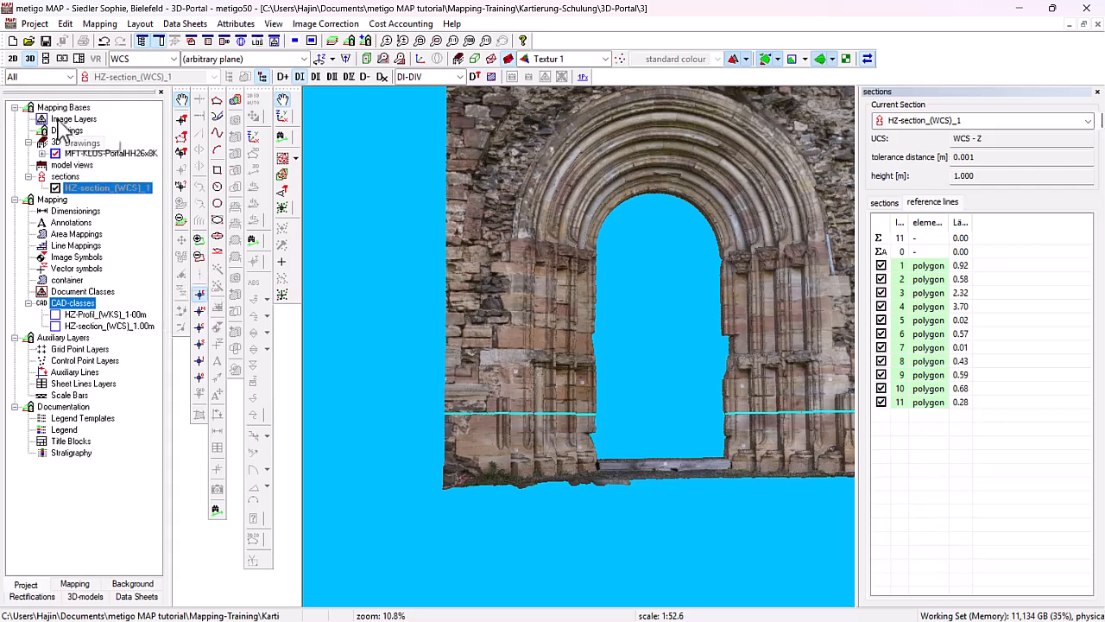
pyautogui.click(14, 59)
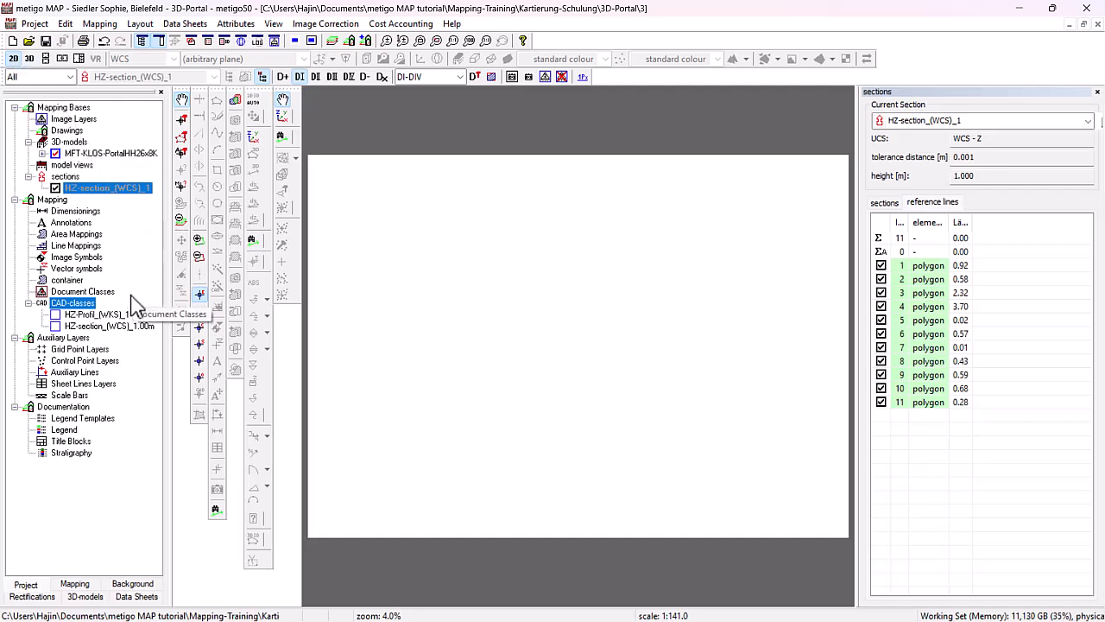
pyautogui.click(115, 327)
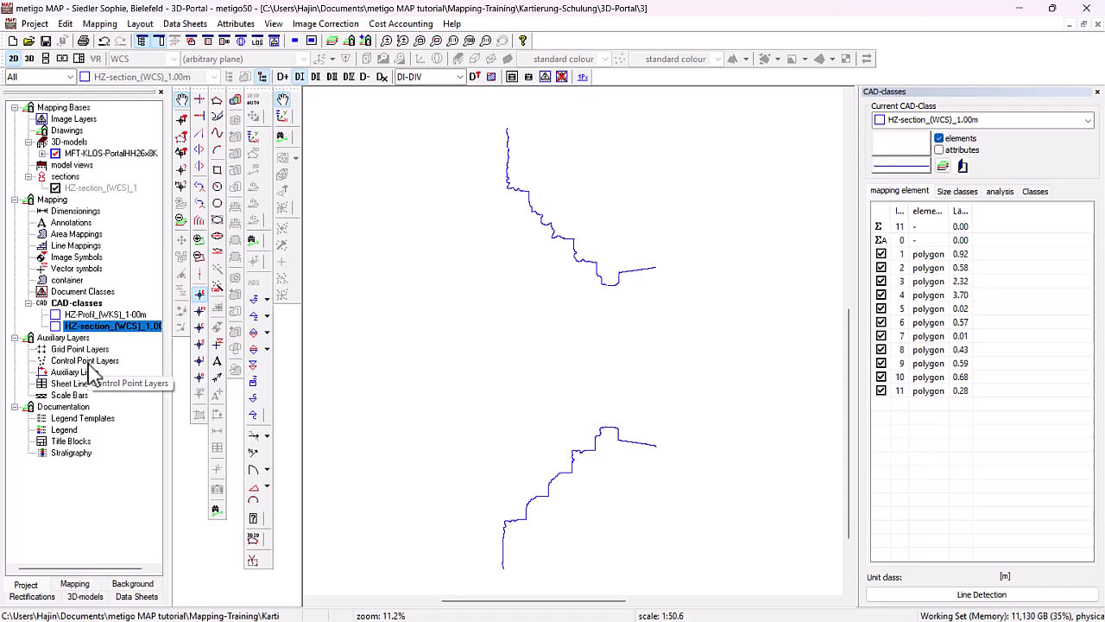
# Create a new control point layer named "UCS reference" with the WCS coordinate system
pyautogui.rightClick(102, 363)
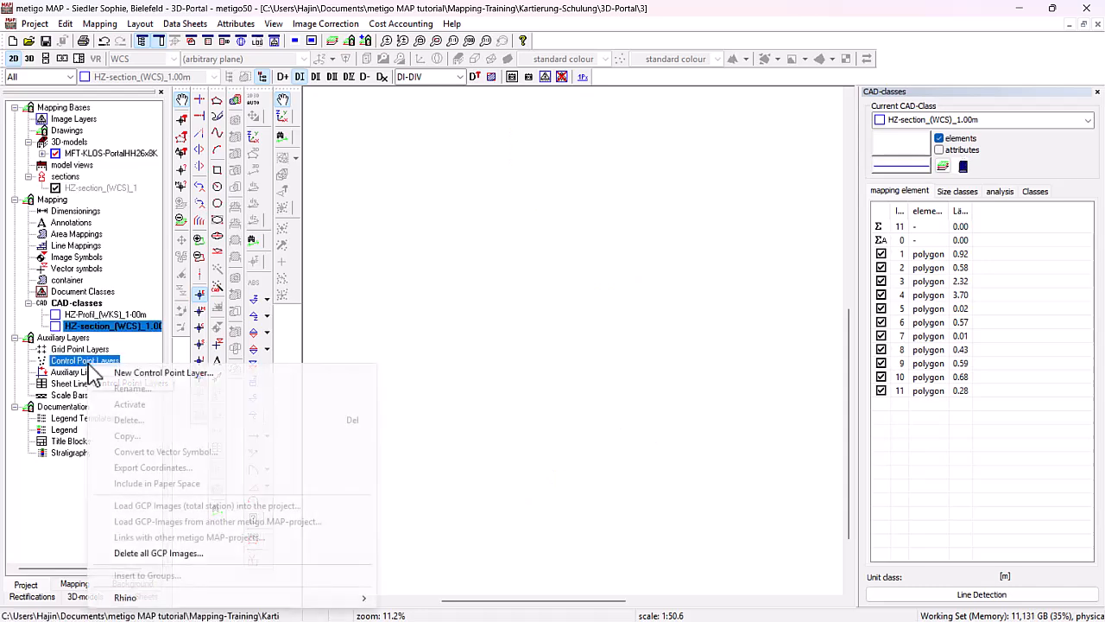
pyautogui.click(122, 375)
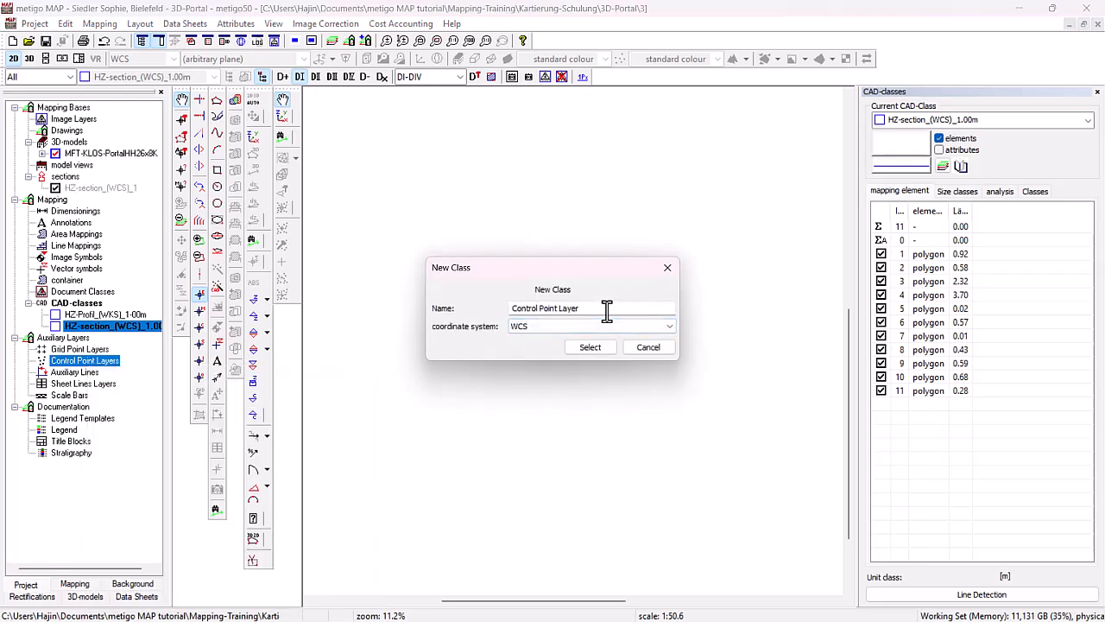
pyautogui.moveTo(604, 308); pyautogui.dragTo(414, 306)
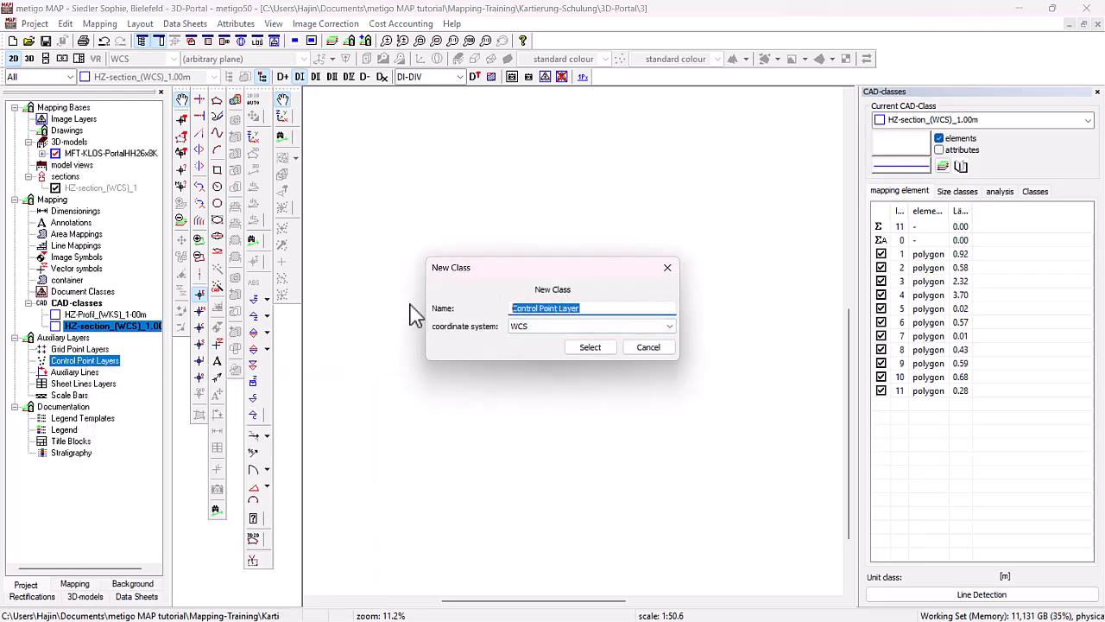
pyautogui.write('UCS reference')
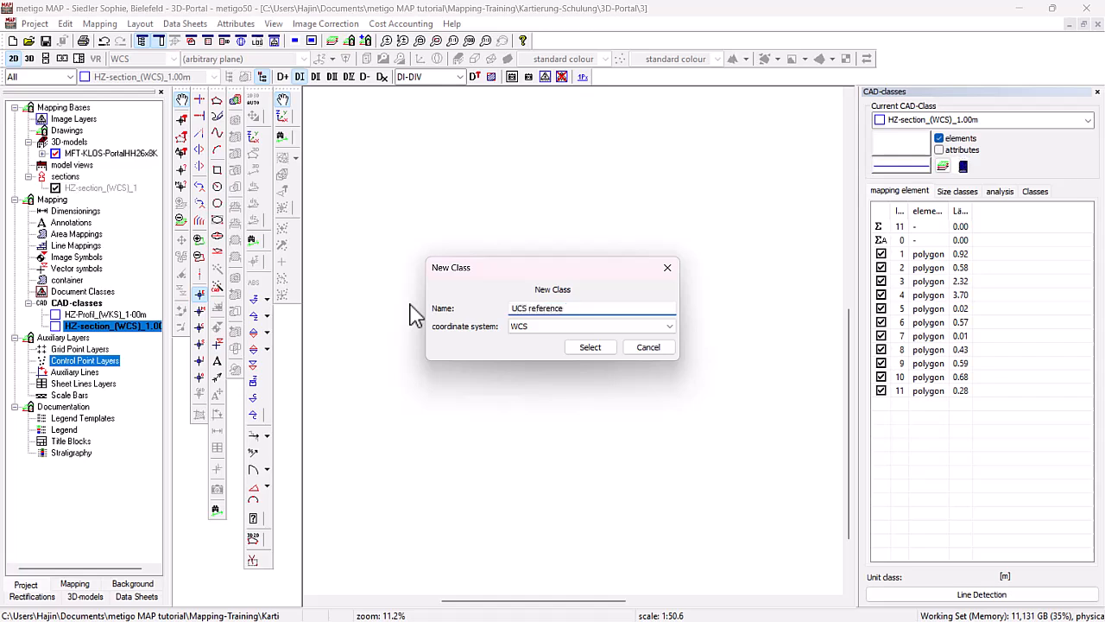
pyautogui.click(594, 348)
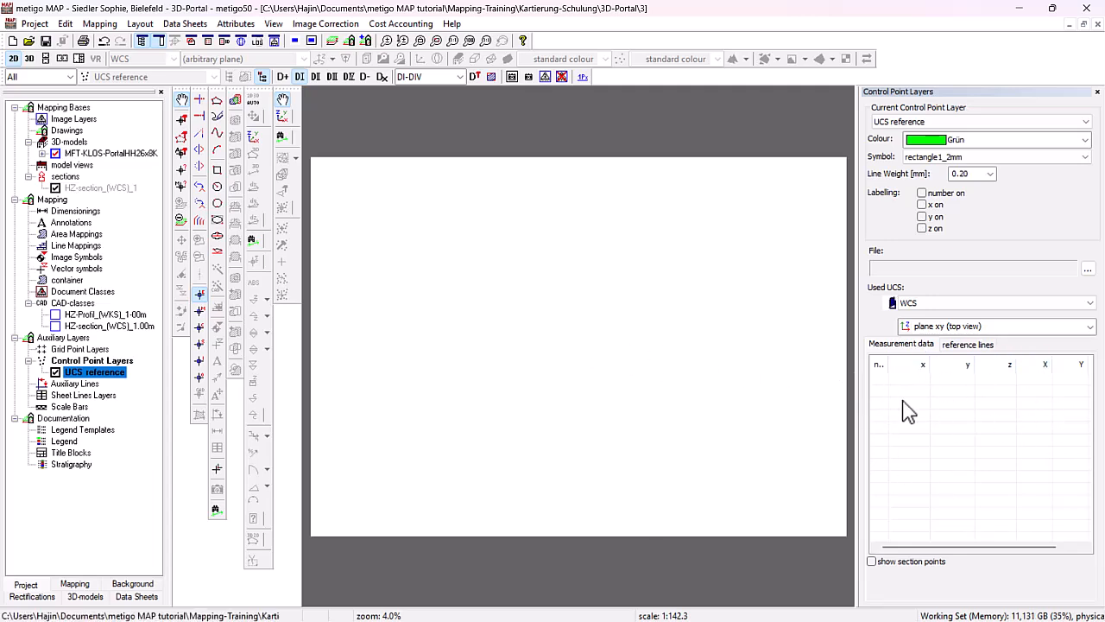
# Show the reference lines list of the UCS reference layer and activate that layer for mapping
pyautogui.click(956, 346)
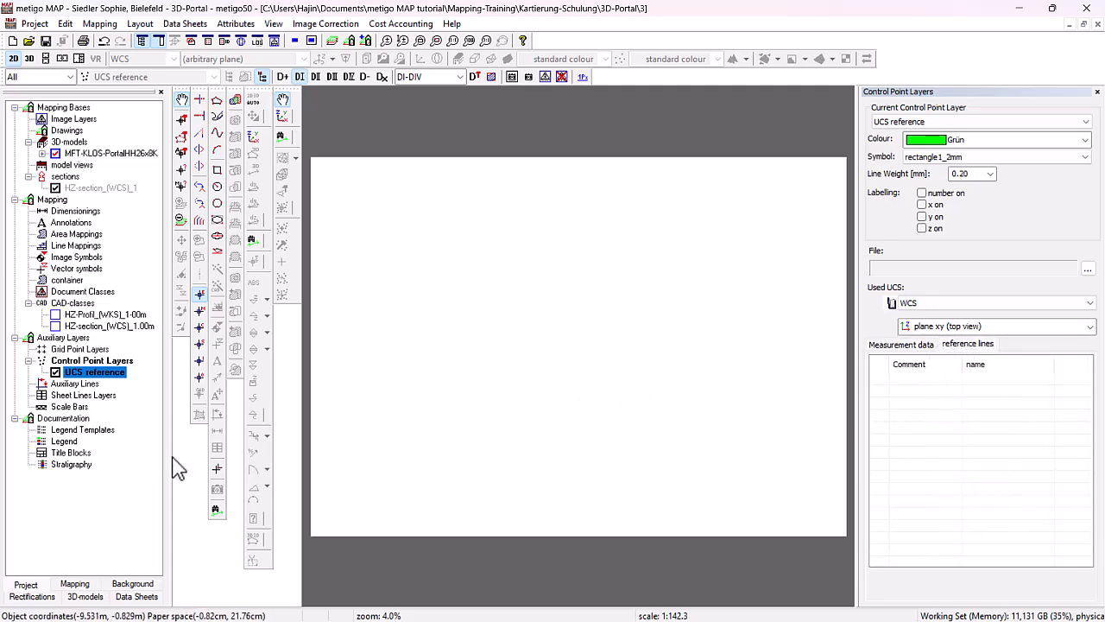
pyautogui.click(77, 586)
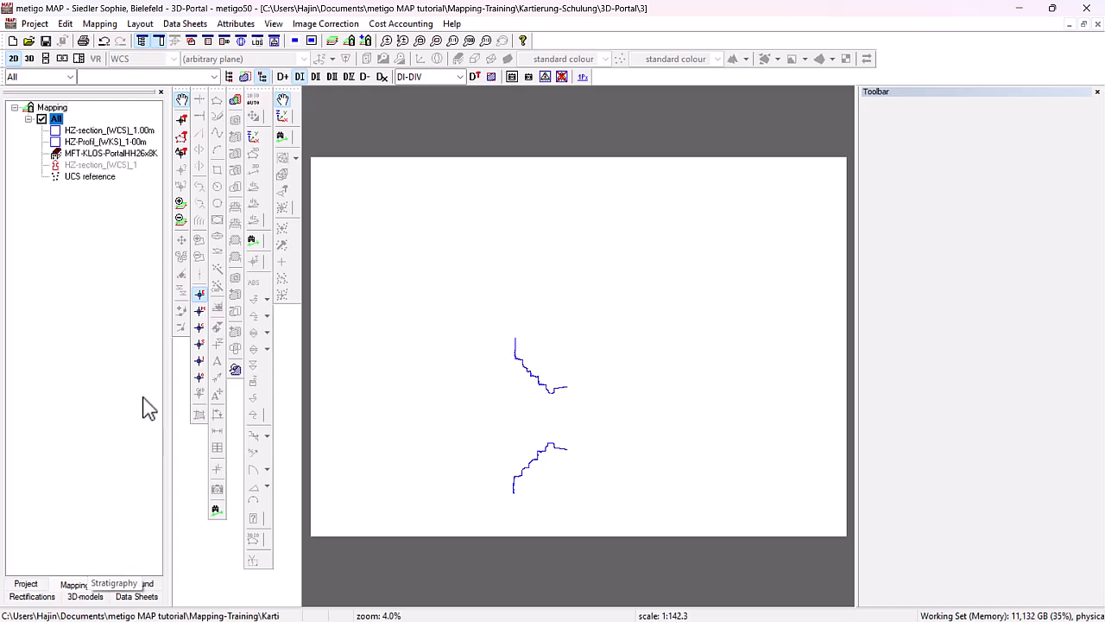
pyautogui.click(98, 181)
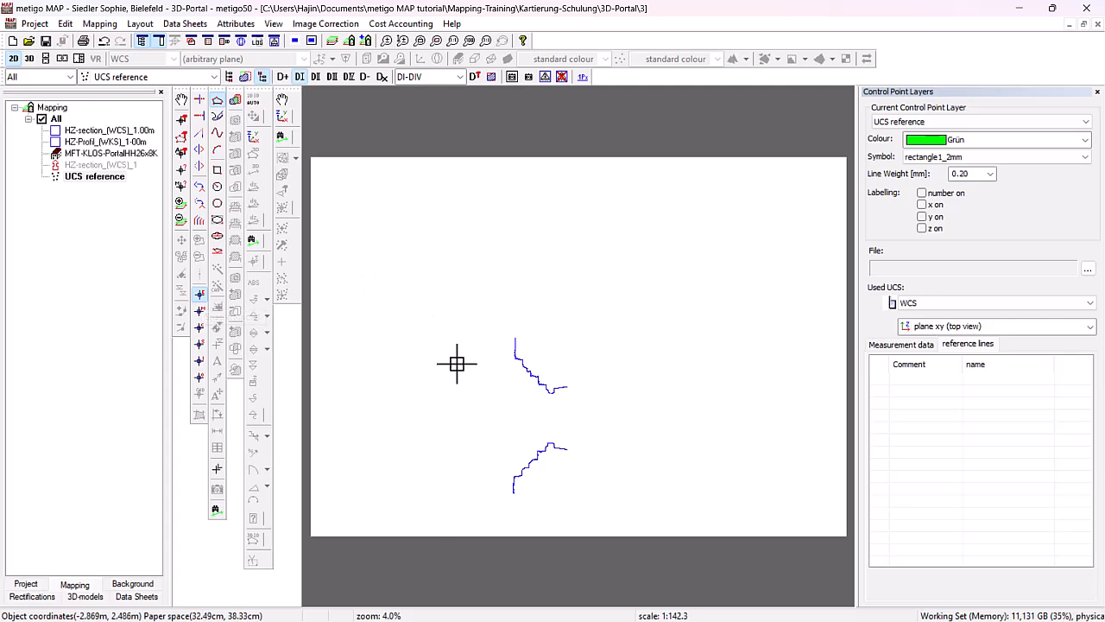
# Draw a reference line across the portal opening, joining the wall-face corners of the upper and lower section profiles
pyautogui.scroll(5, 522, 429)
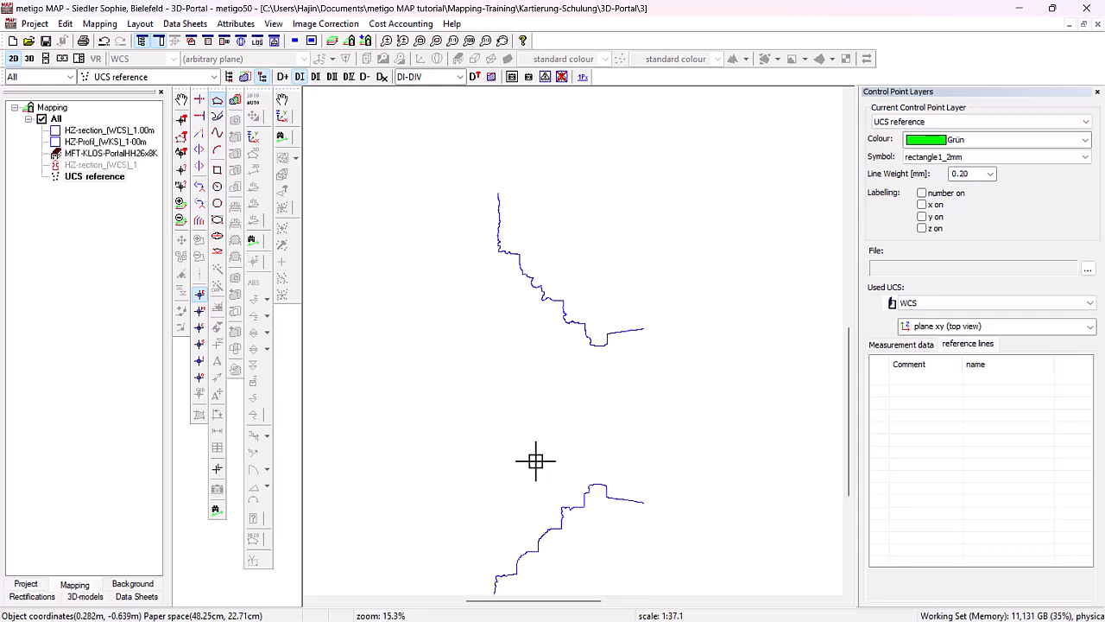
pyautogui.scroll(2, 532, 458)
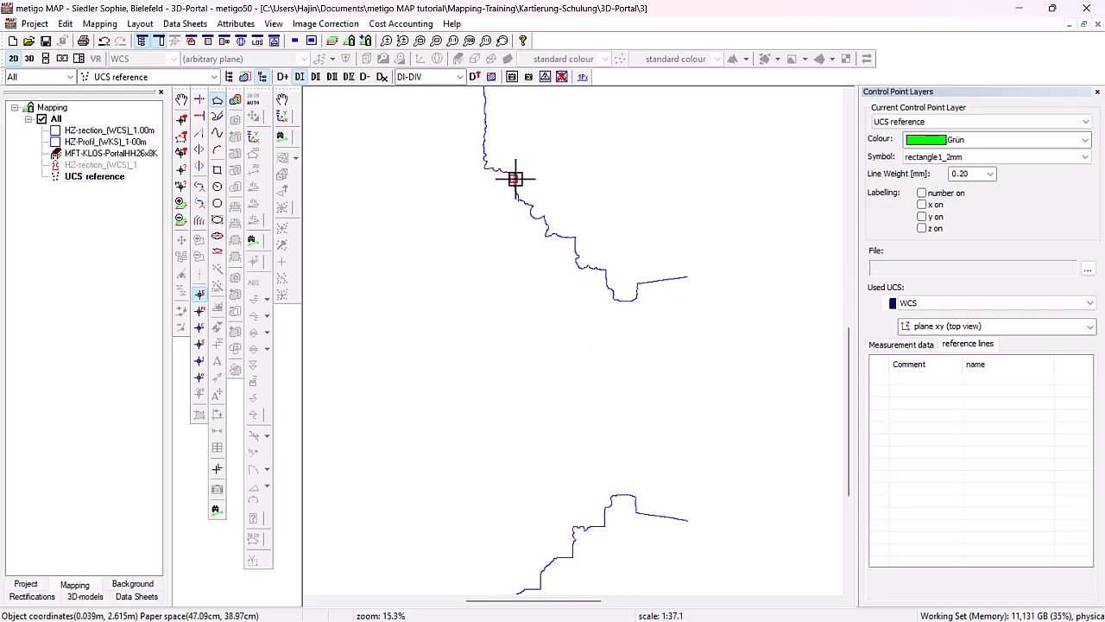
pyautogui.scroll(4, 514, 183)
pyautogui.click(517, 209)
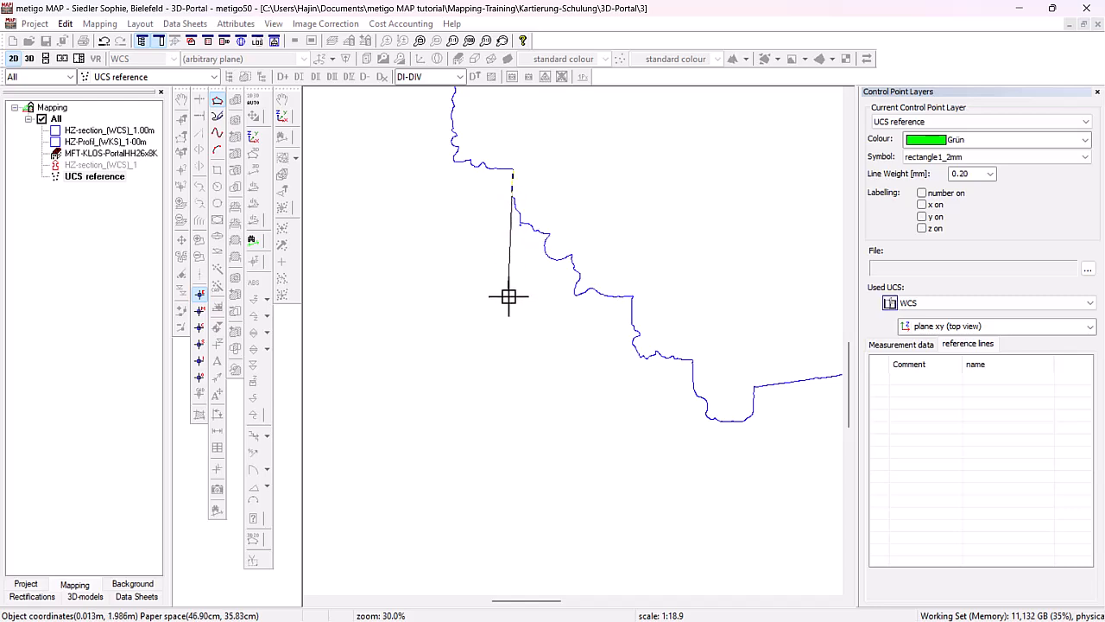
pyautogui.scroll(-8, 512, 466)
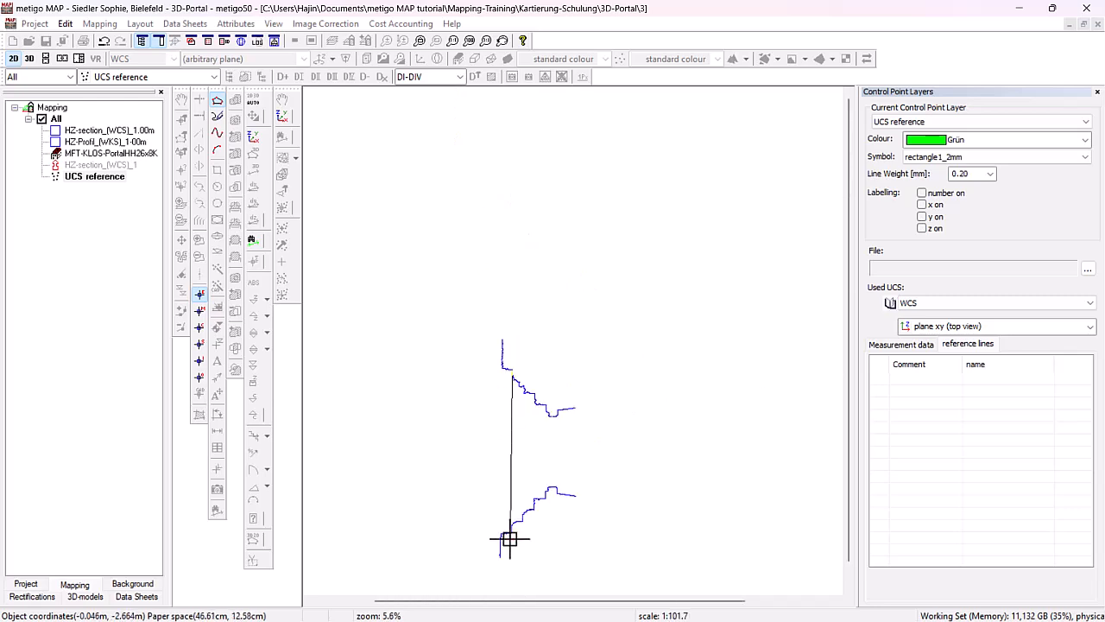
pyautogui.scroll(1, 510, 539)
pyautogui.scroll(2, 509, 538)
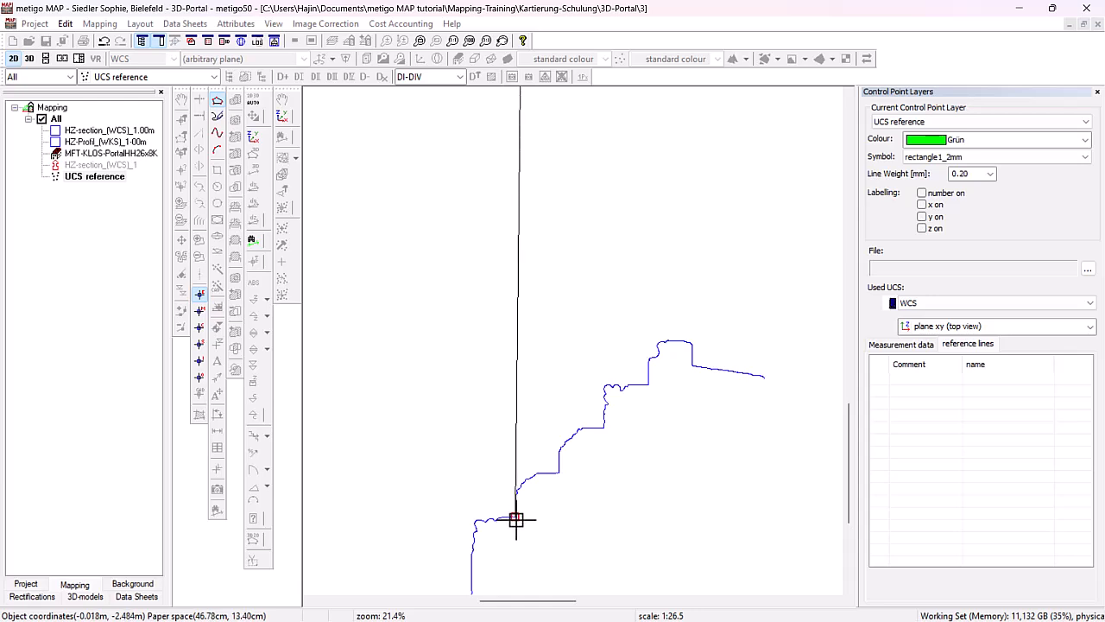
pyautogui.click(517, 518)
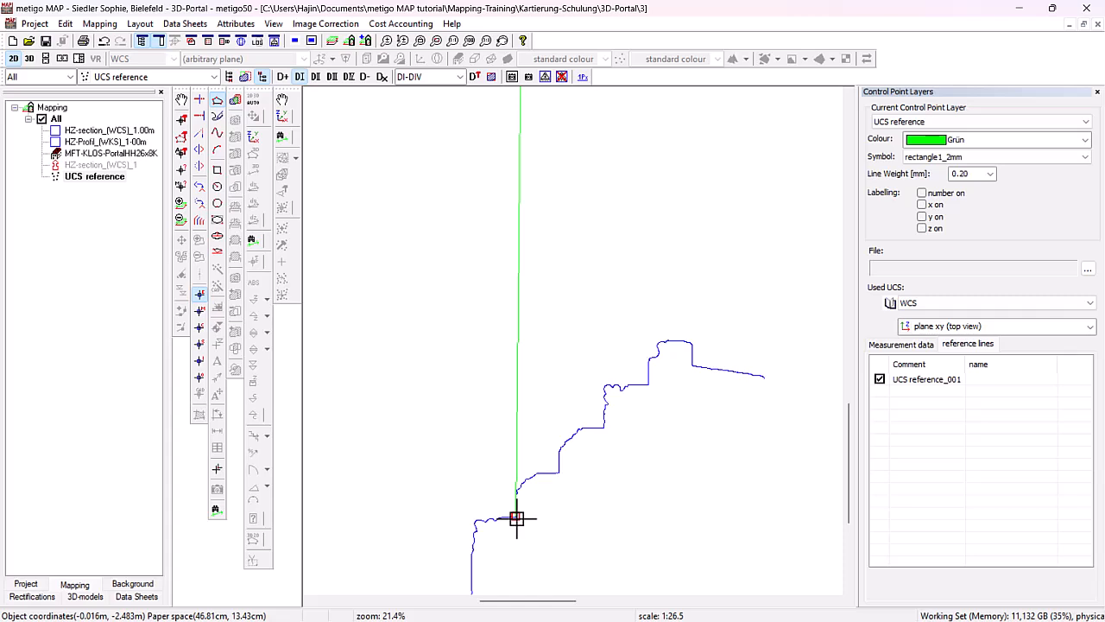
# Draw a second reference line from the first line's upper end diagonally along the upper jamb's stepped corners to its last projecting corner
pyautogui.scroll(-2, 560, 524)
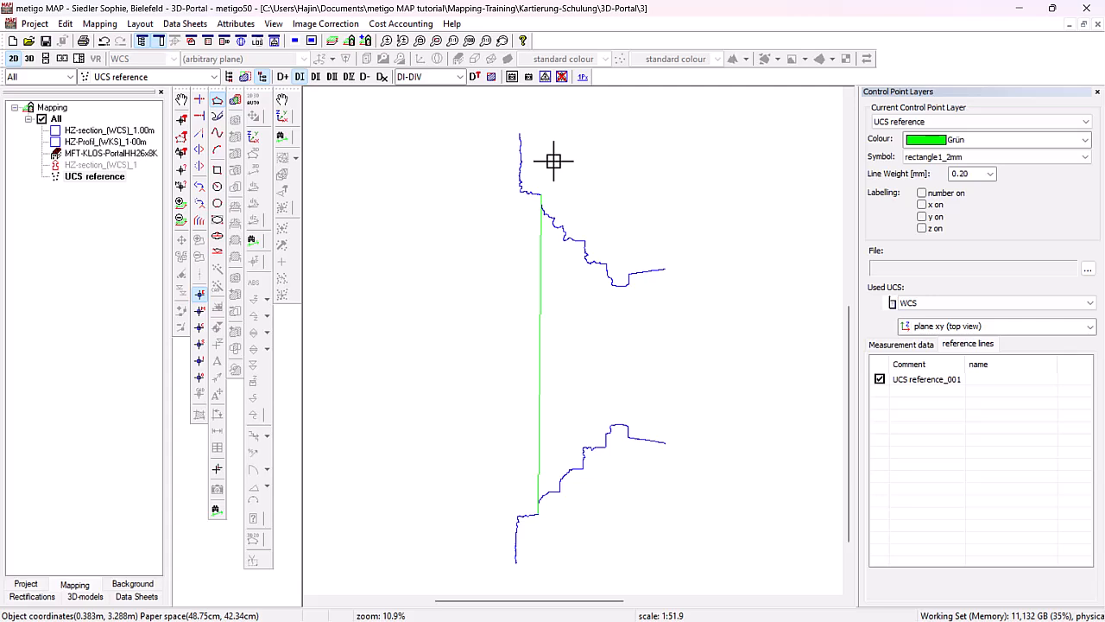
pyautogui.scroll(6, 547, 188)
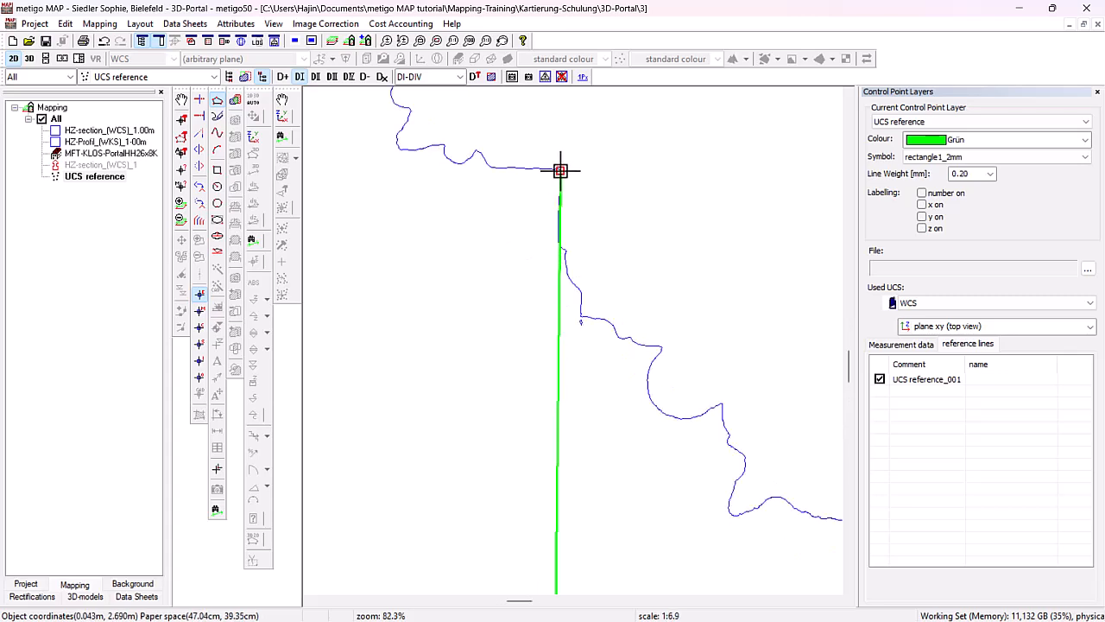
pyautogui.click(560, 171)
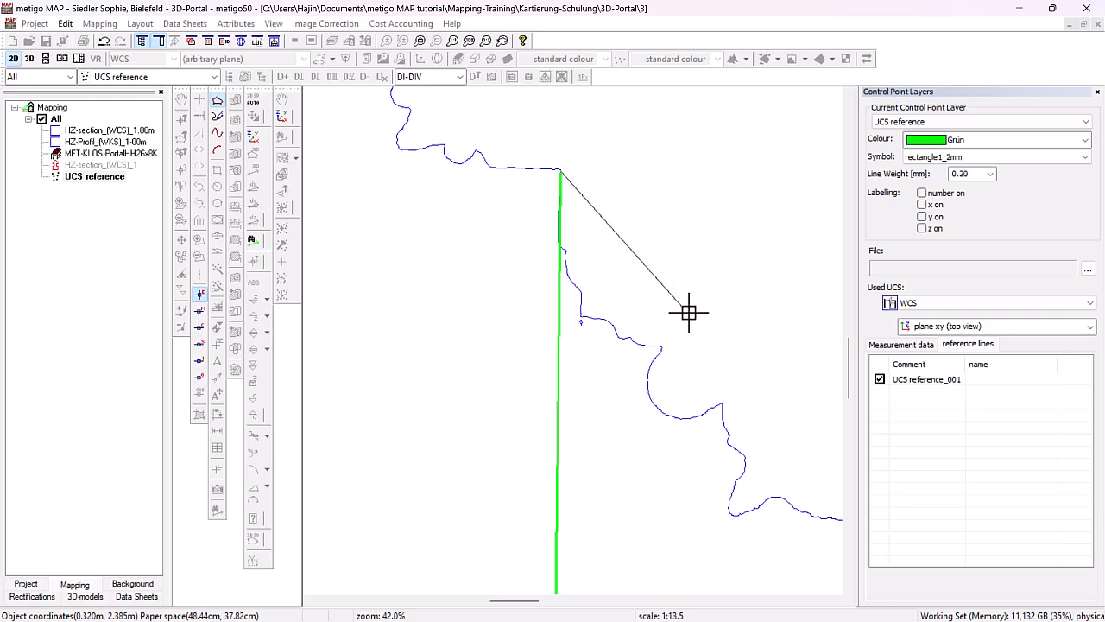
pyautogui.scroll(-5, 708, 328)
pyautogui.scroll(-1, 751, 354)
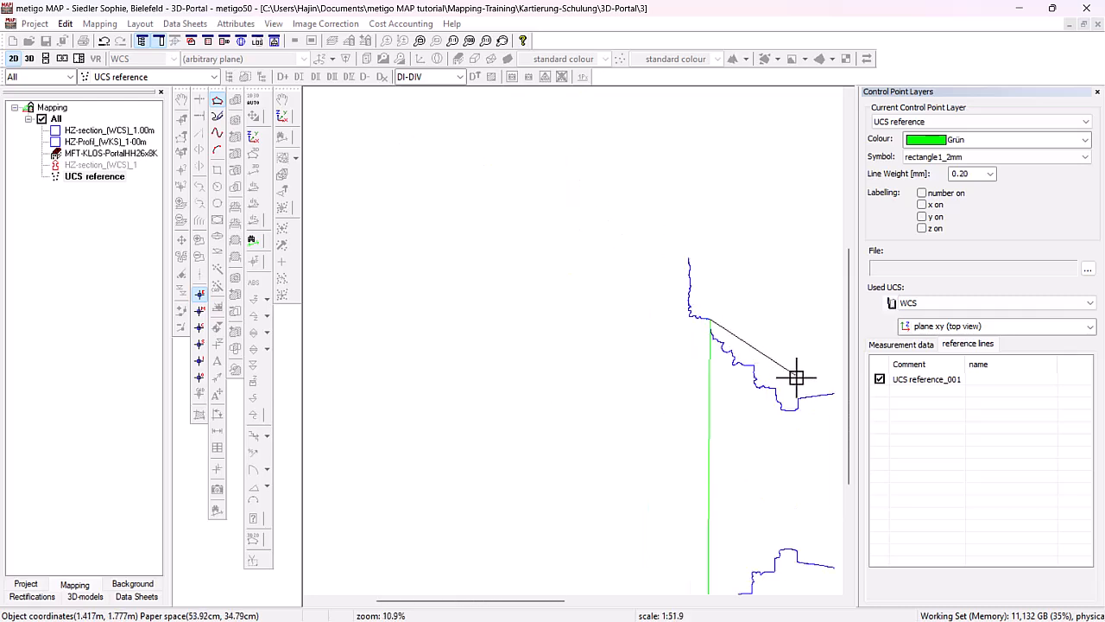
pyautogui.scroll(4, 802, 400)
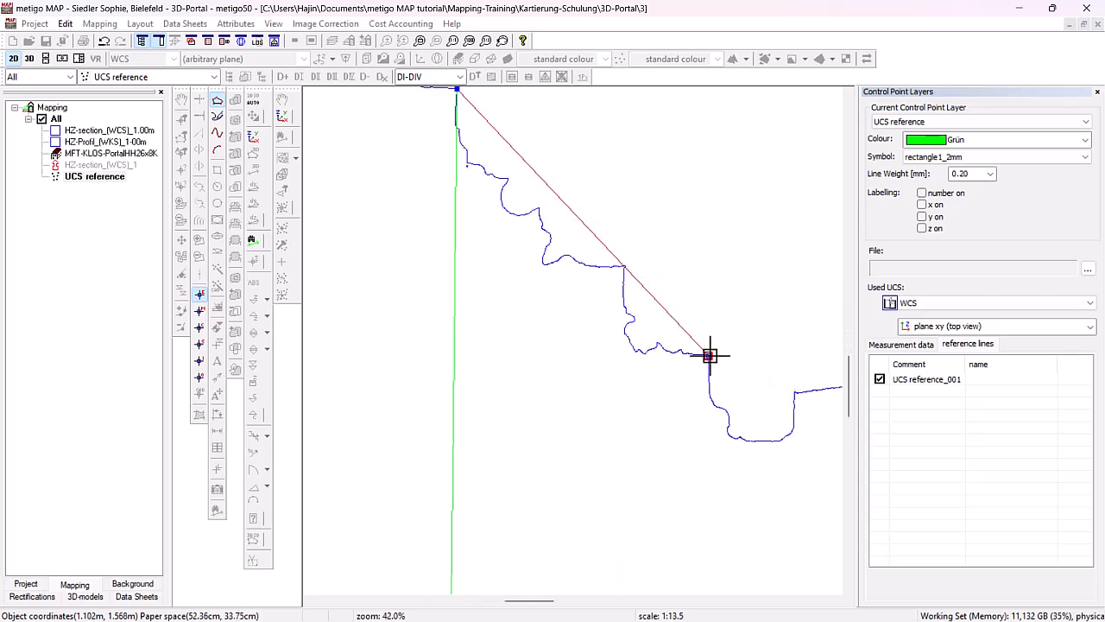
pyautogui.click(709, 355)
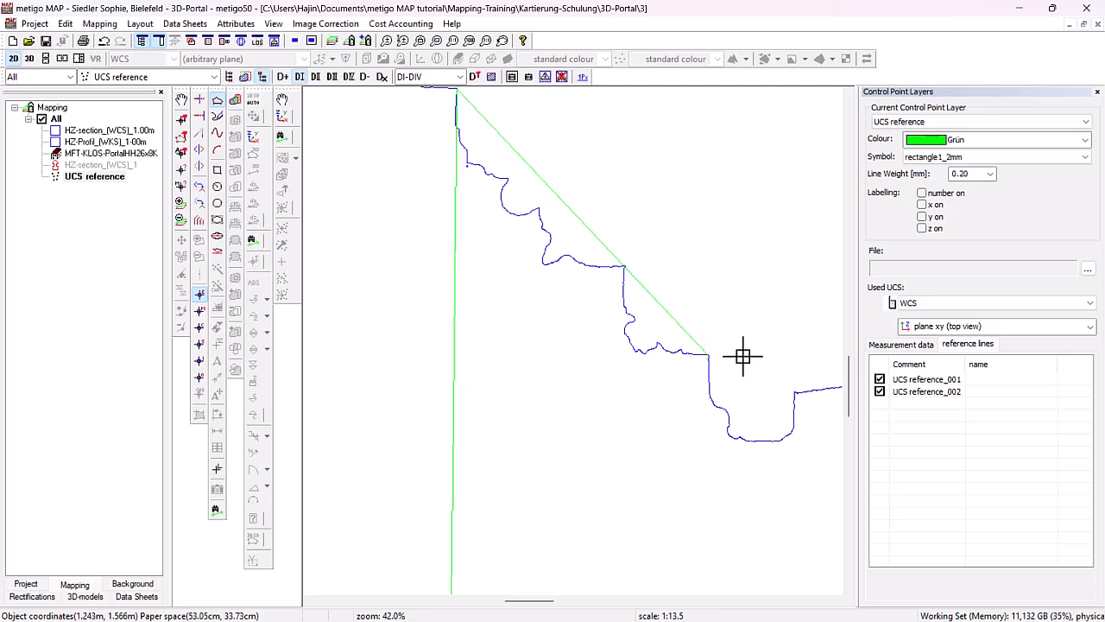
# Draw a third reference line from the lower jamb's innermost stepped corner diagonally to the first line's lower end
pyautogui.scroll(-5, 743, 356)
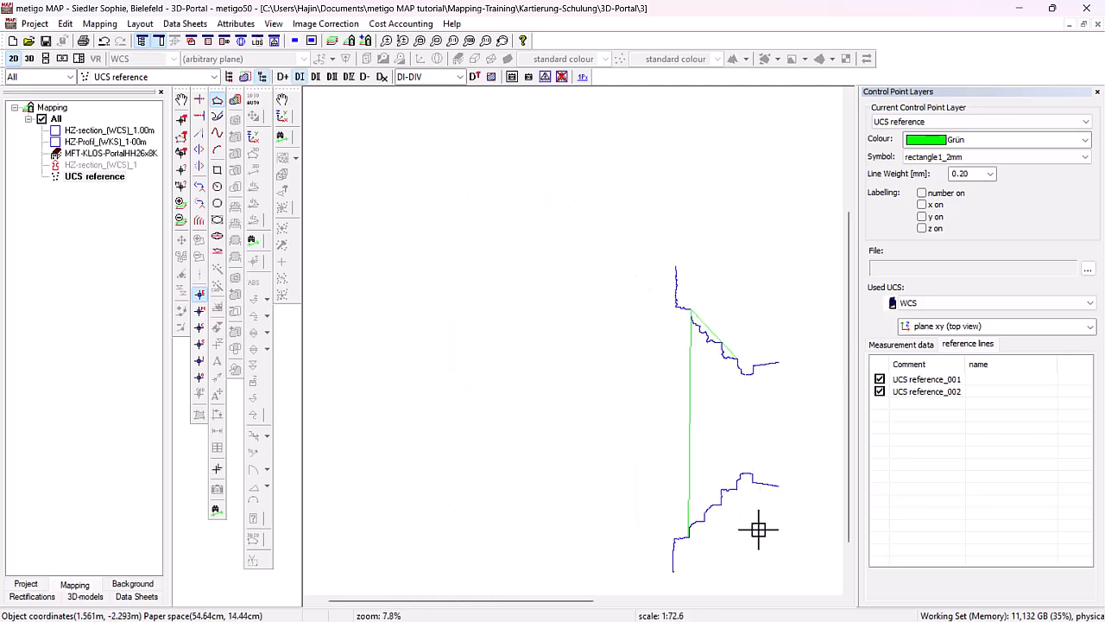
pyautogui.scroll(4, 758, 530)
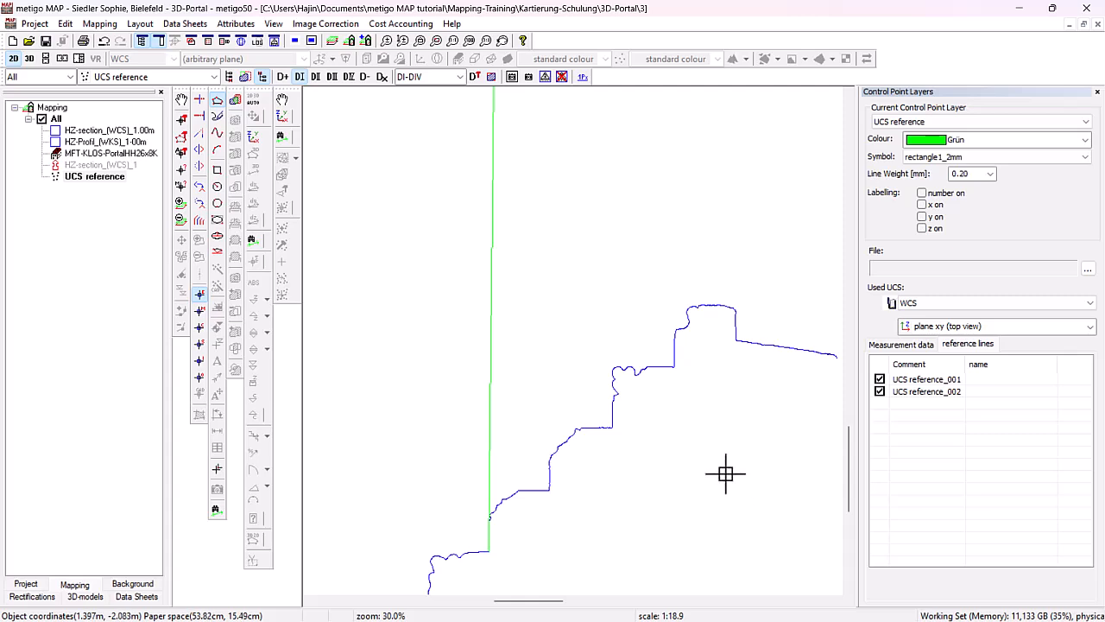
pyautogui.scroll(2, 688, 386)
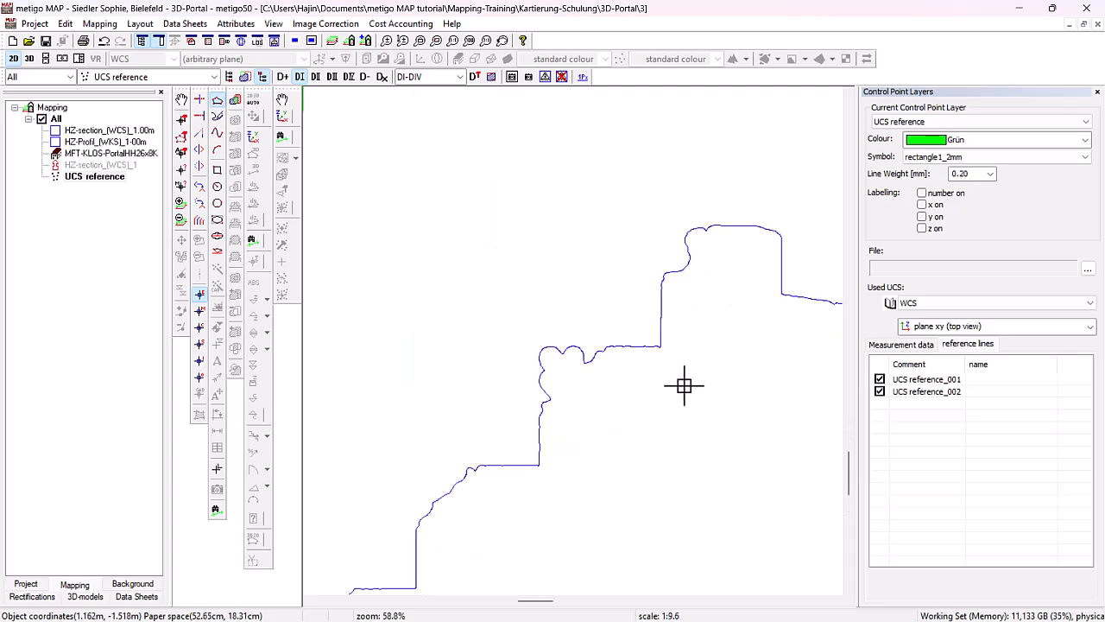
pyautogui.click(660, 347)
pyautogui.scroll(-5, 596, 438)
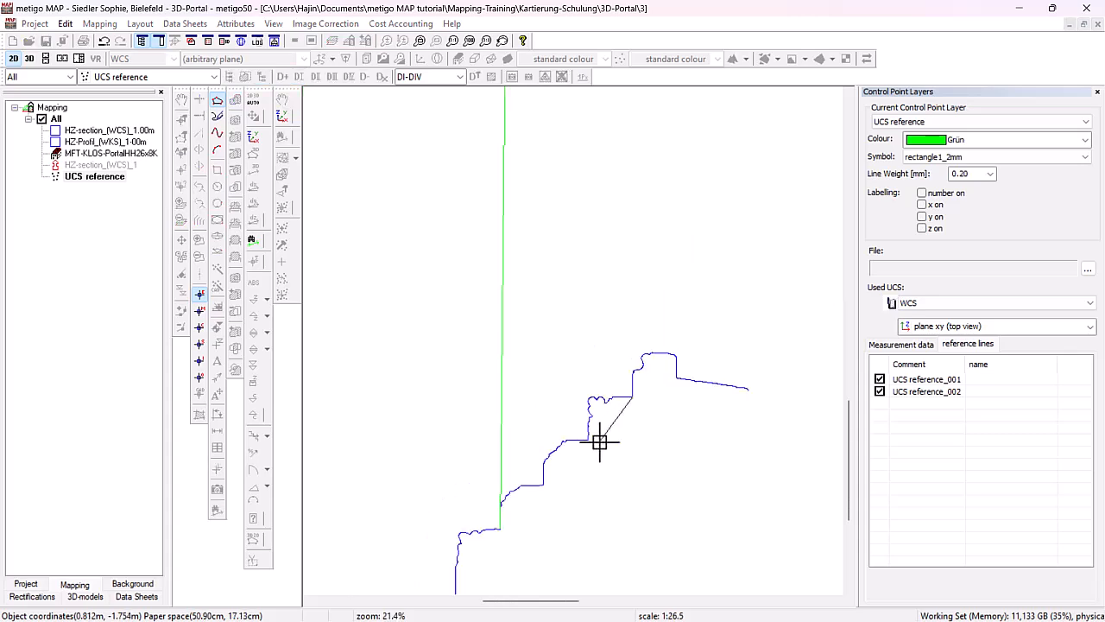
pyautogui.scroll(4, 543, 510)
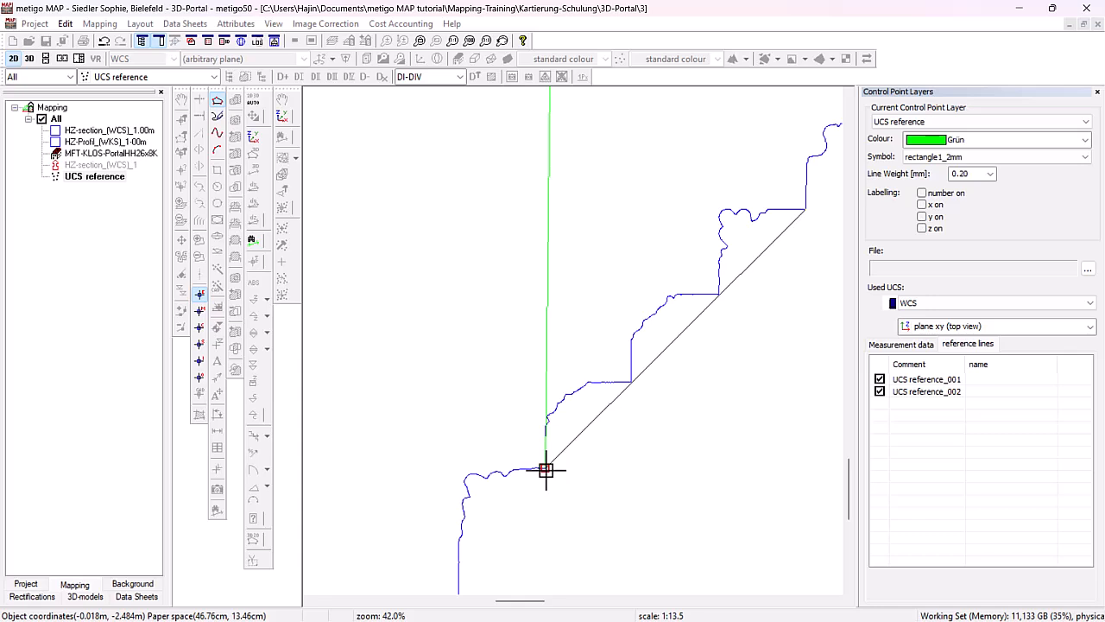
pyautogui.click(546, 469)
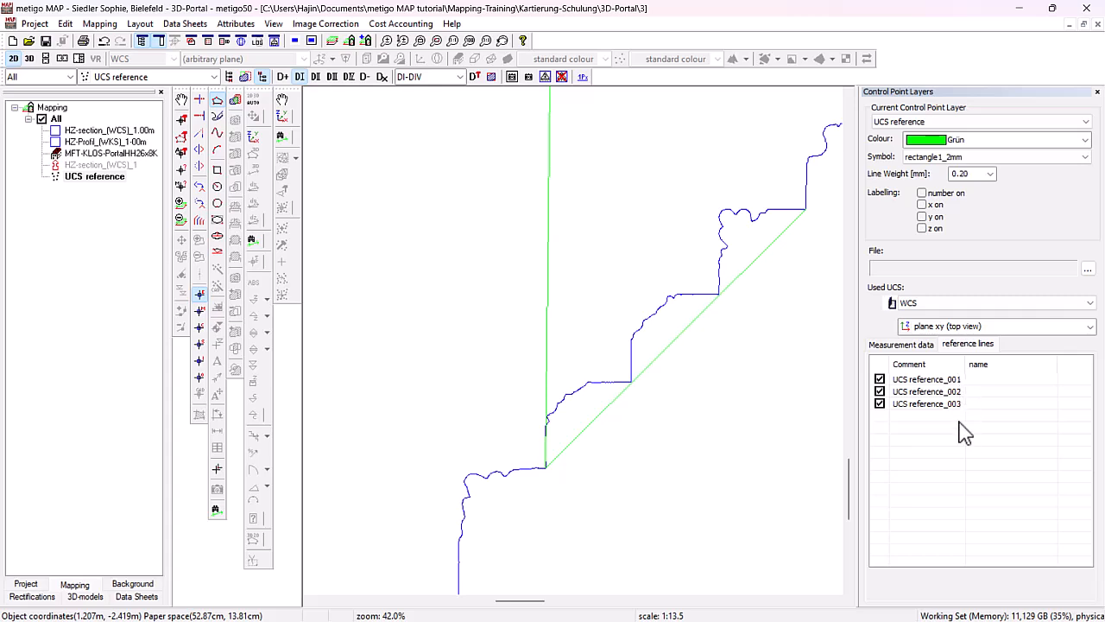
# Create a vertical 2 point plane UCS named "UCS frontal" from reference line UCS reference_001
pyautogui.click(946, 381)
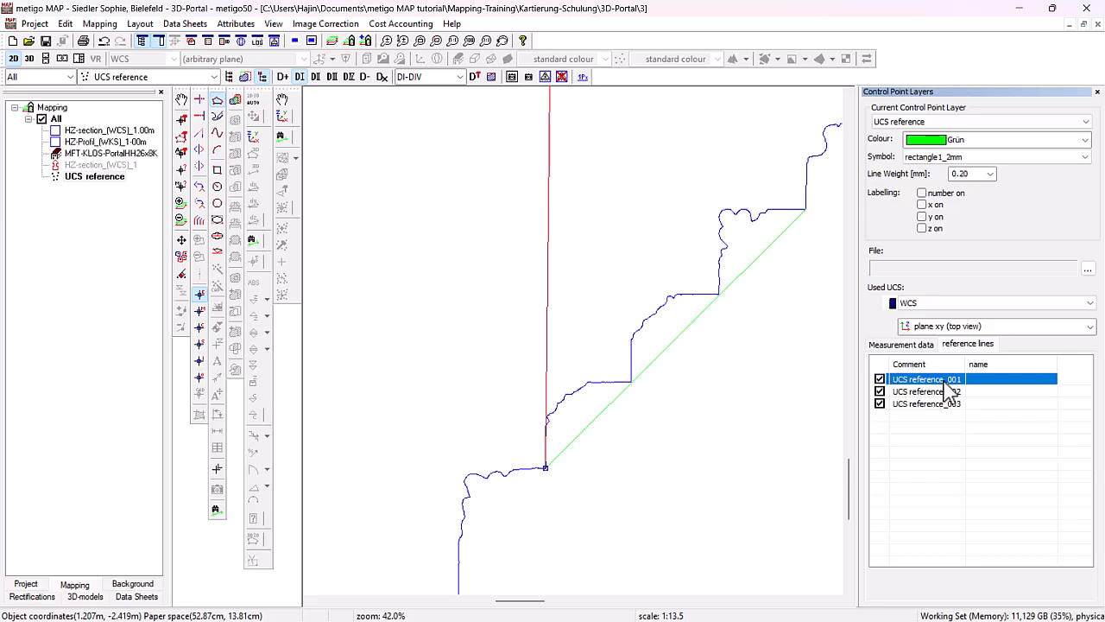
pyautogui.rightClick(948, 390)
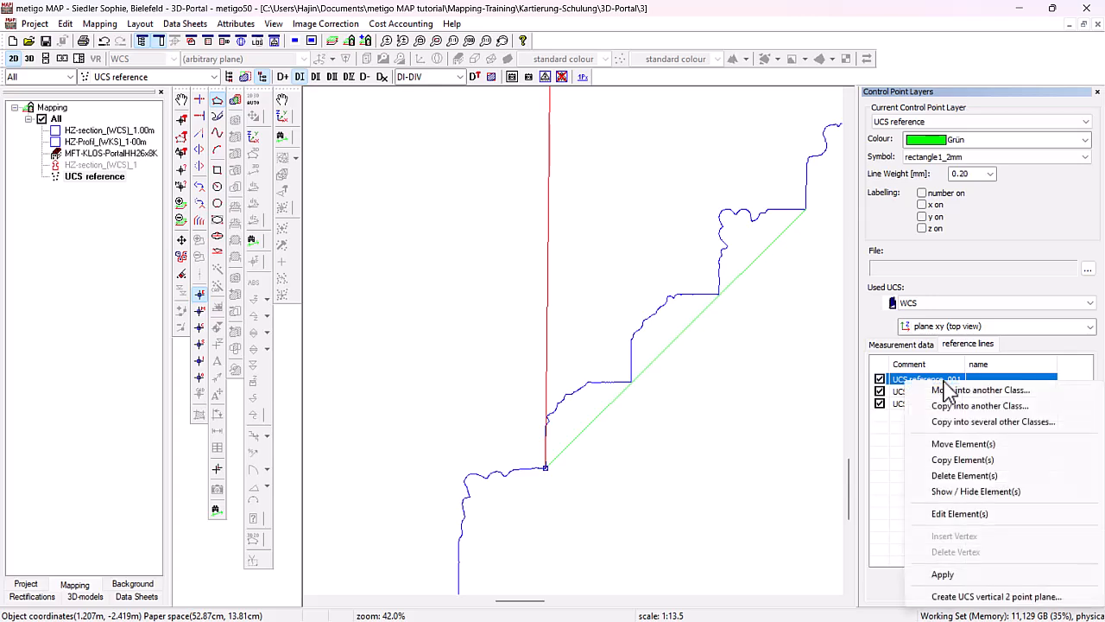
pyautogui.click(988, 597)
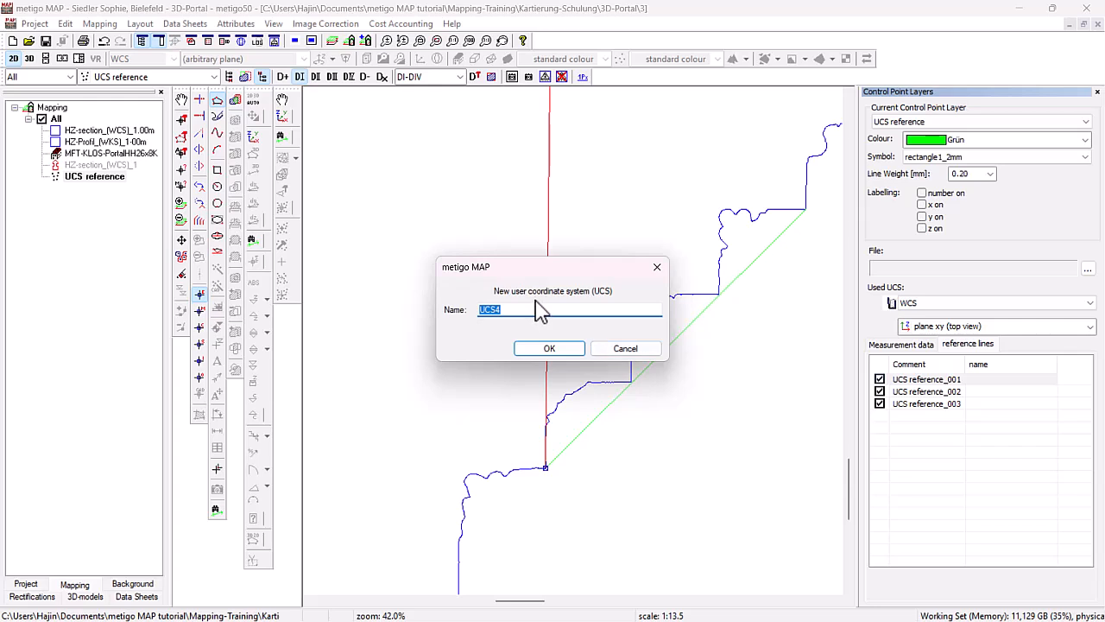
pyautogui.write('UCS')
pyautogui.press('Return')
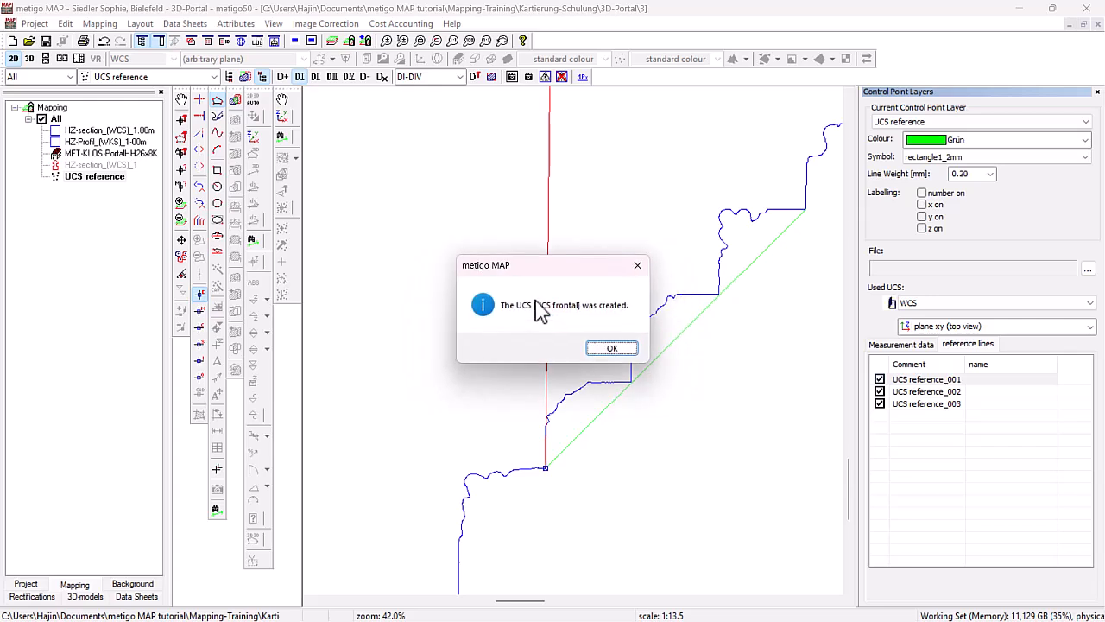
pyautogui.press('Return')
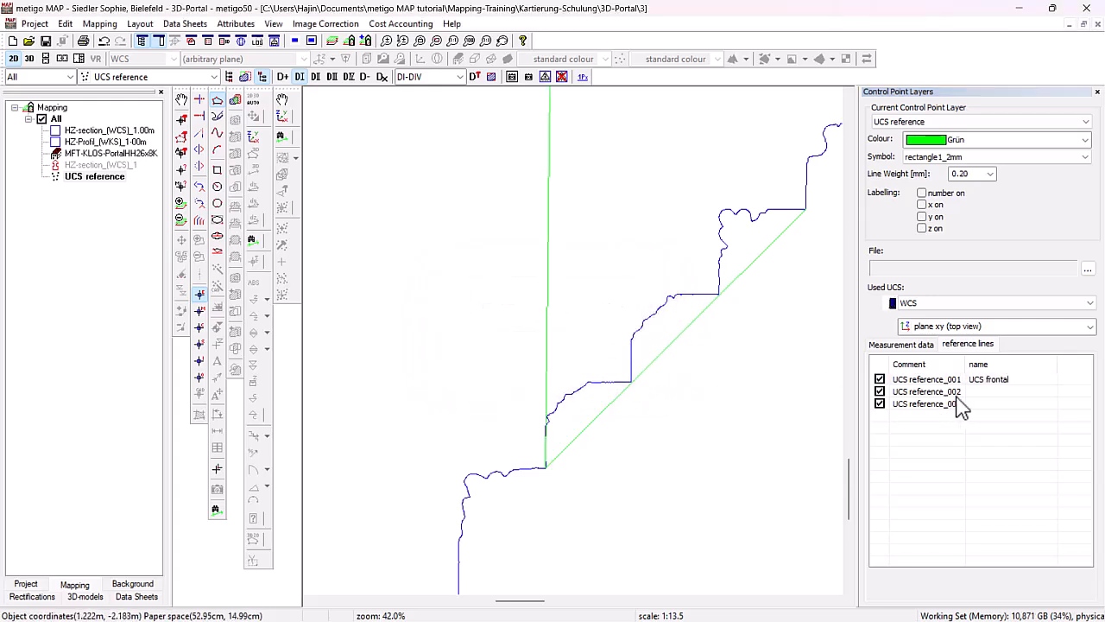
# Create a vertical 2 point plane UCS named "UCS left" from reference line UCS reference_002
pyautogui.click(955, 396)
pyautogui.rightClick(955, 398)
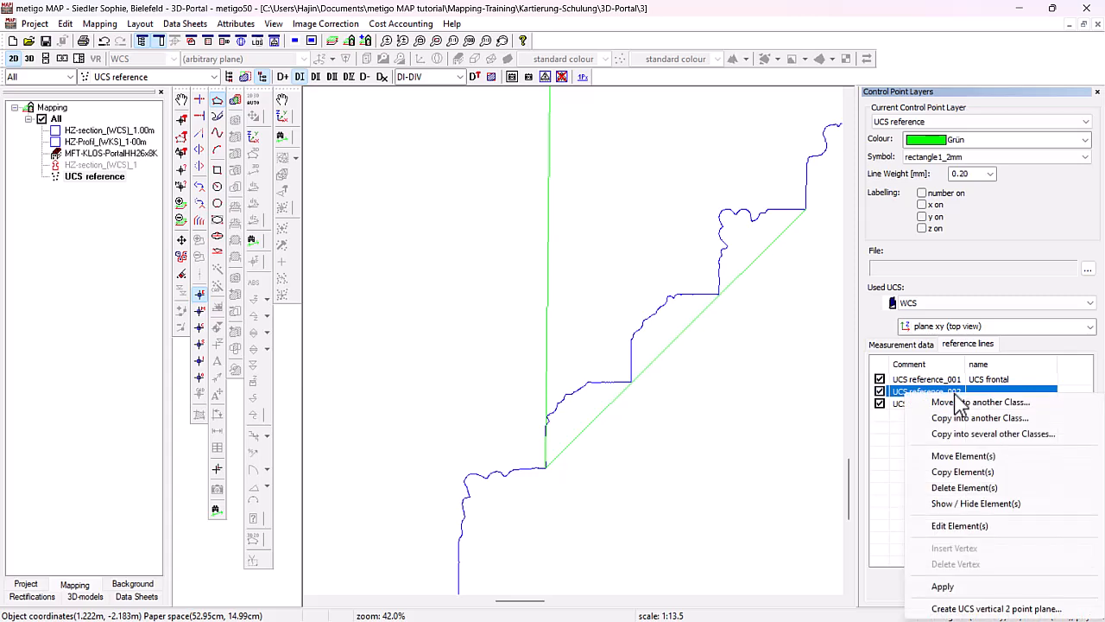
pyautogui.click(968, 609)
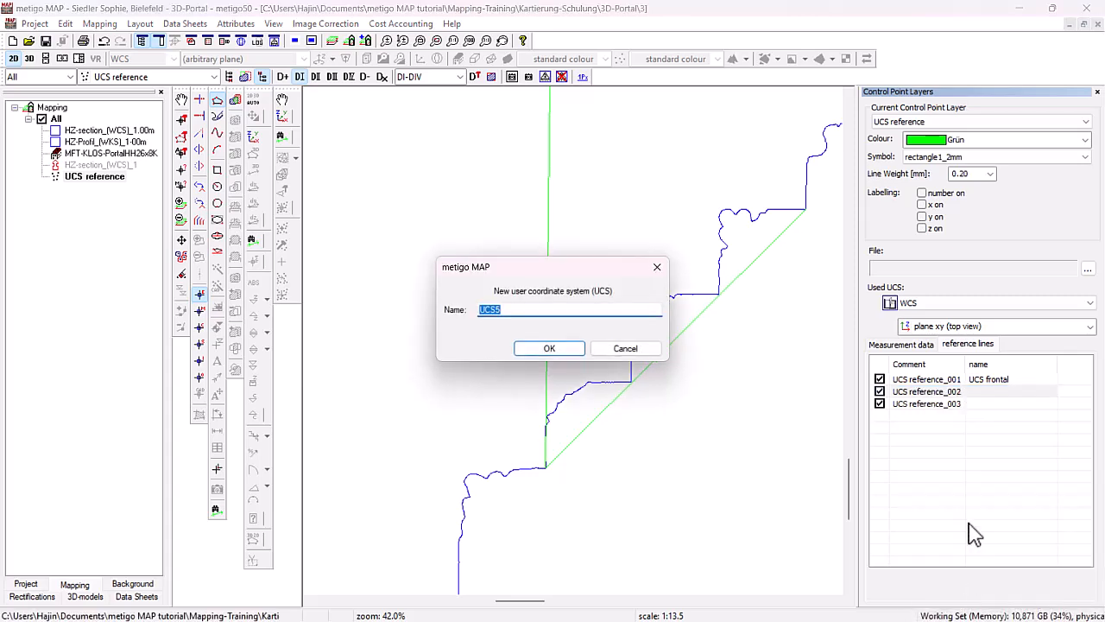
pyautogui.write('UCS')
pyautogui.press('Return')
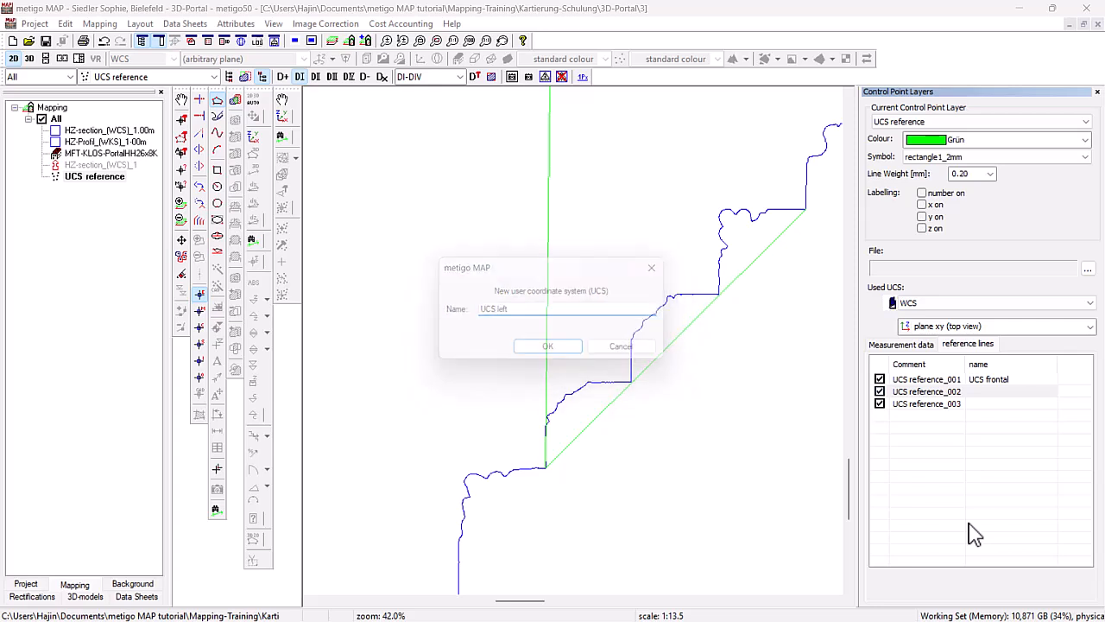
pyautogui.press('Return')
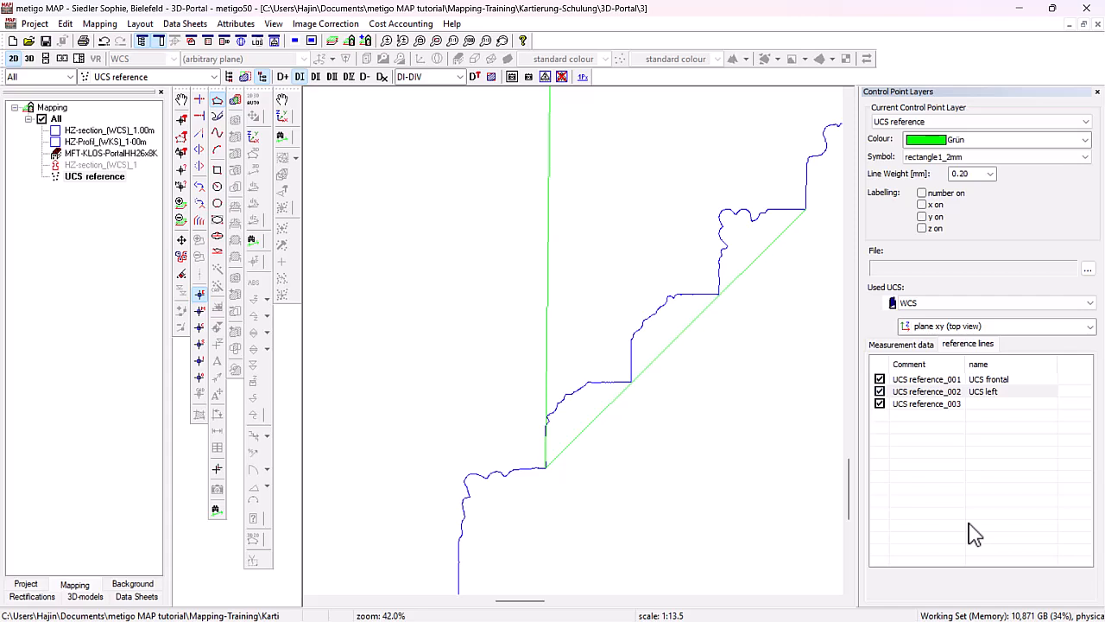
# Create a vertical 2 point plane UCS named "UCS right" from reference line UCS reference_003
pyautogui.click(932, 404)
pyautogui.rightClick(934, 406)
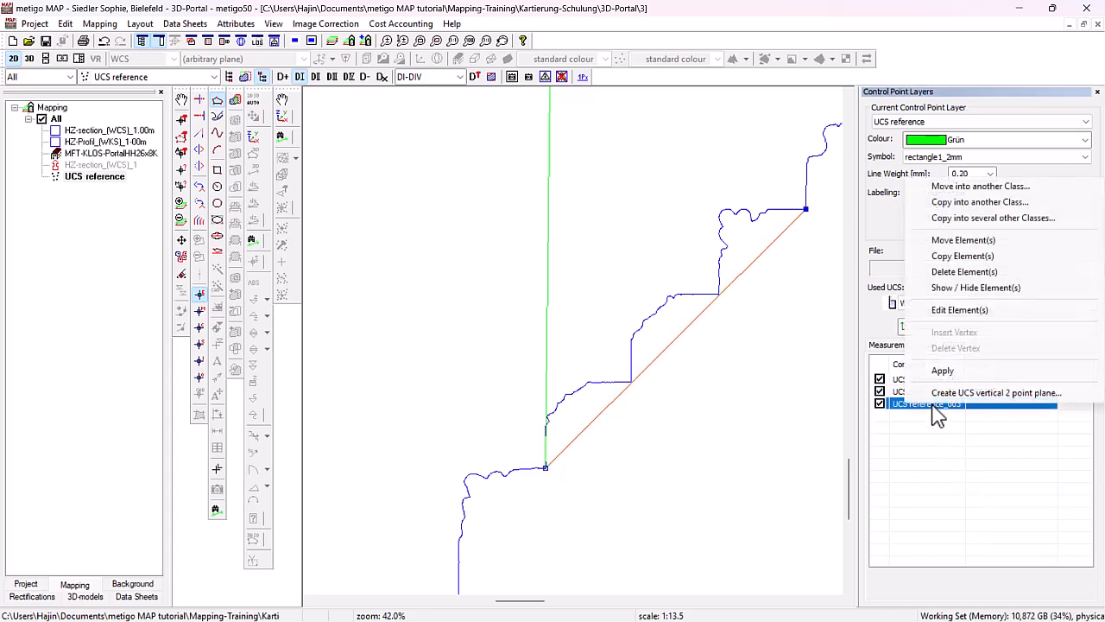
pyautogui.click(954, 393)
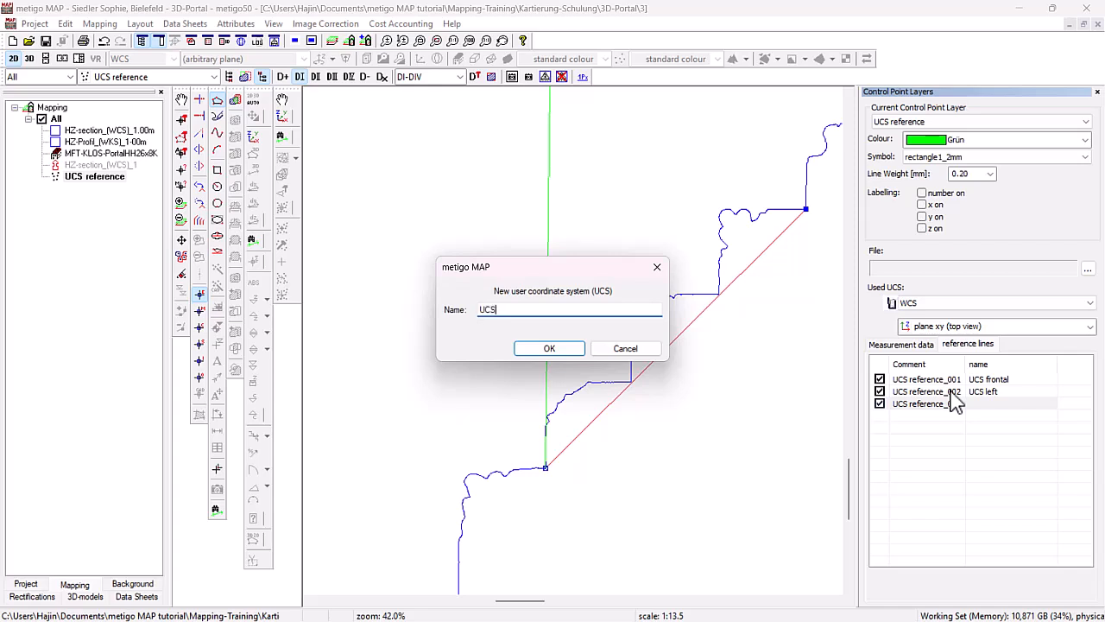
pyautogui.write('UCS right')
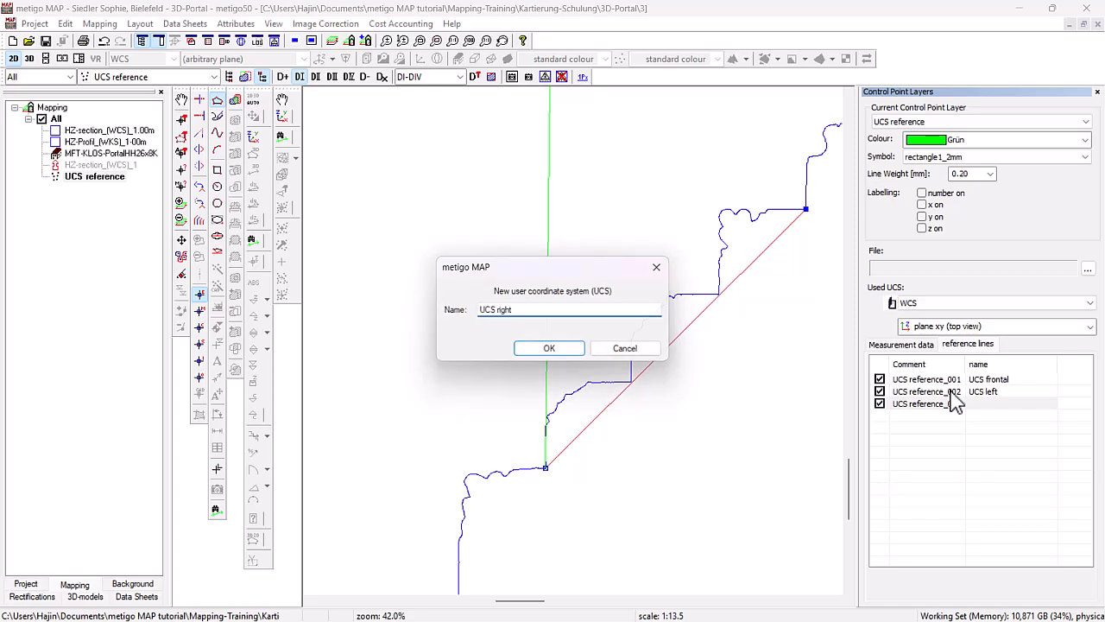
pyautogui.press('Return')
pyautogui.press('Return')
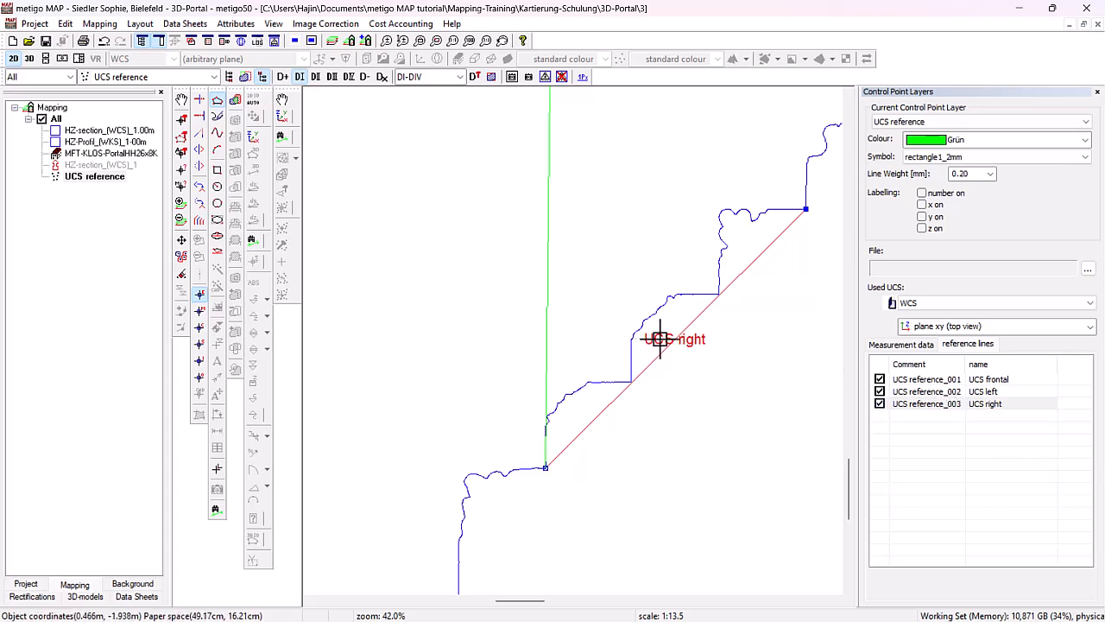
# Highlight the UCS frontal reference line on the section to check it, and switch to the 3D view of the portal
pyautogui.scroll(-1, 660, 337)
pyautogui.scroll(-1, 660, 337)
pyautogui.scroll(1, 661, 337)
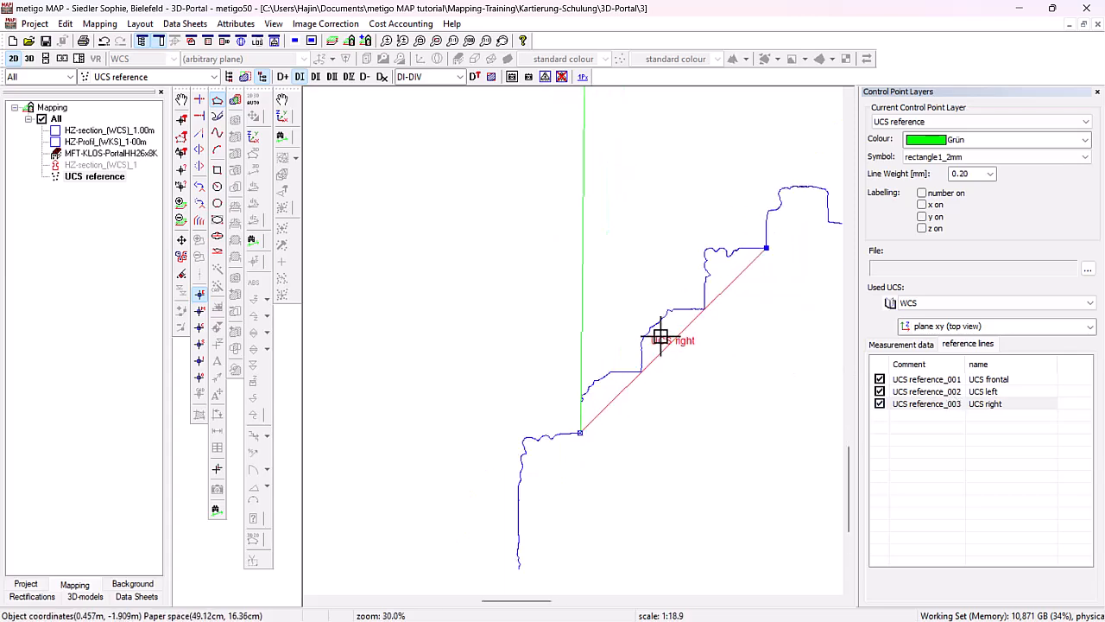
pyautogui.click(926, 380)
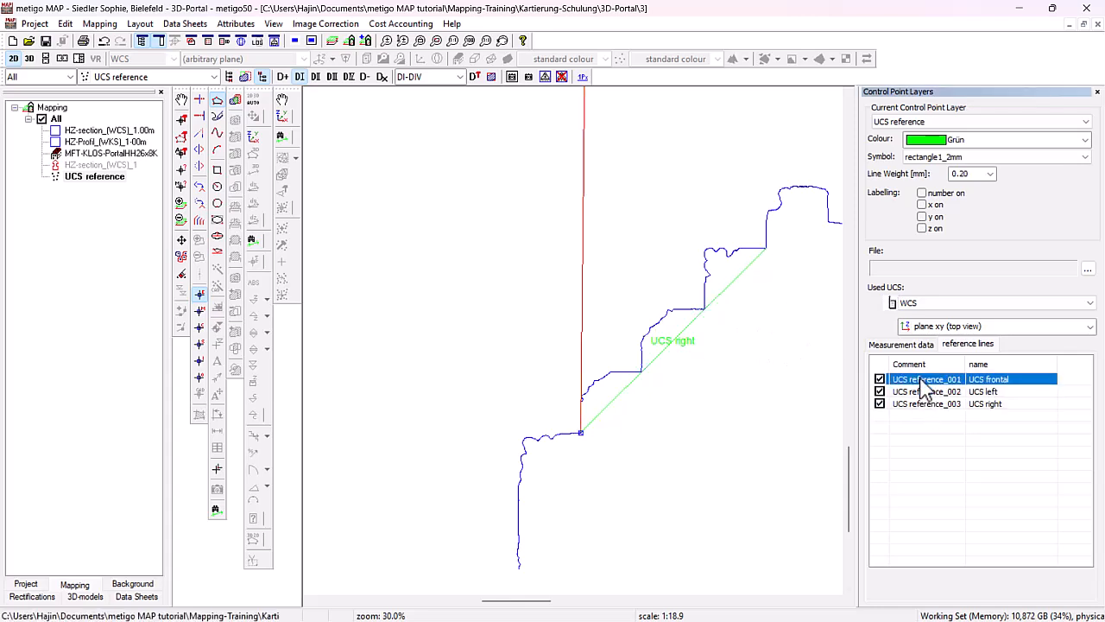
pyautogui.scroll(-3, 706, 380)
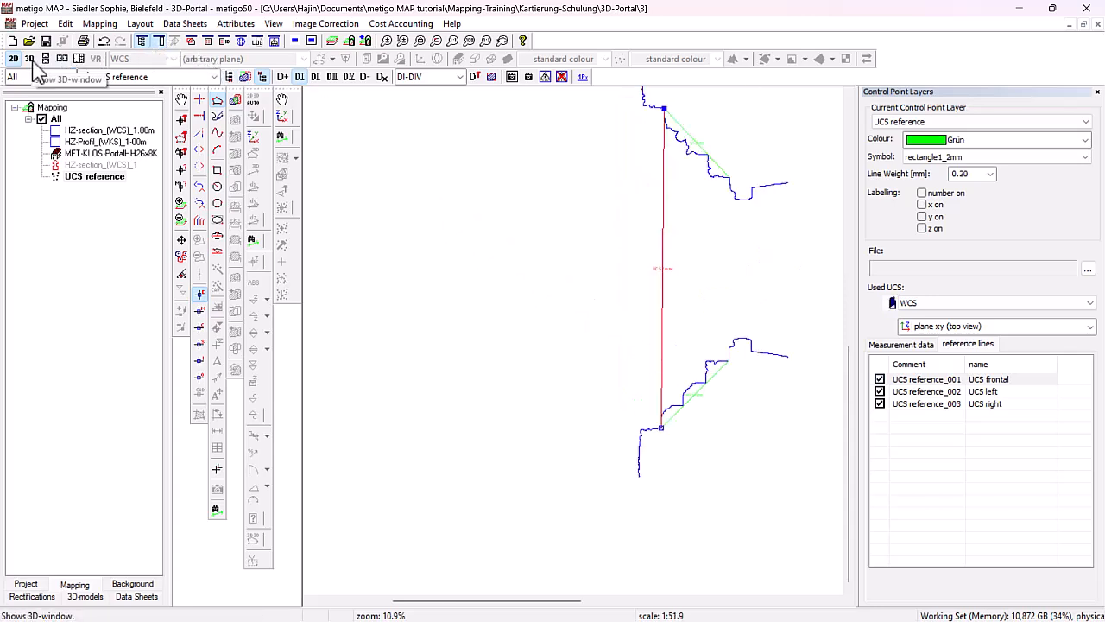
pyautogui.click(30, 59)
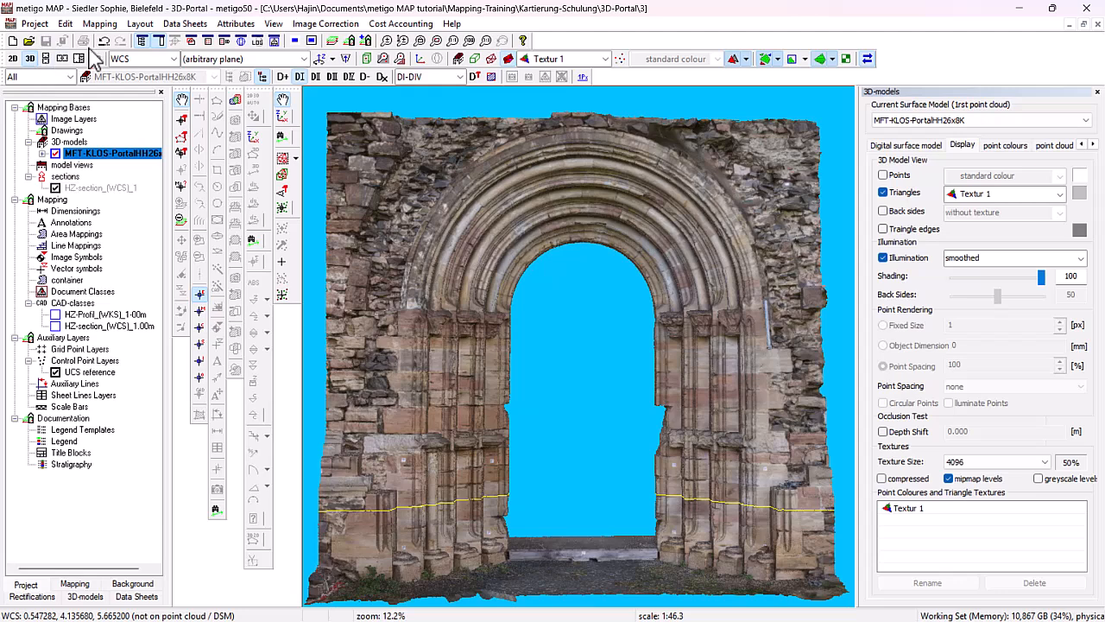
# View the portal model in UCS frontal, UCS left and UCS right in turn to check each coordinate system
pyautogui.click(174, 58)
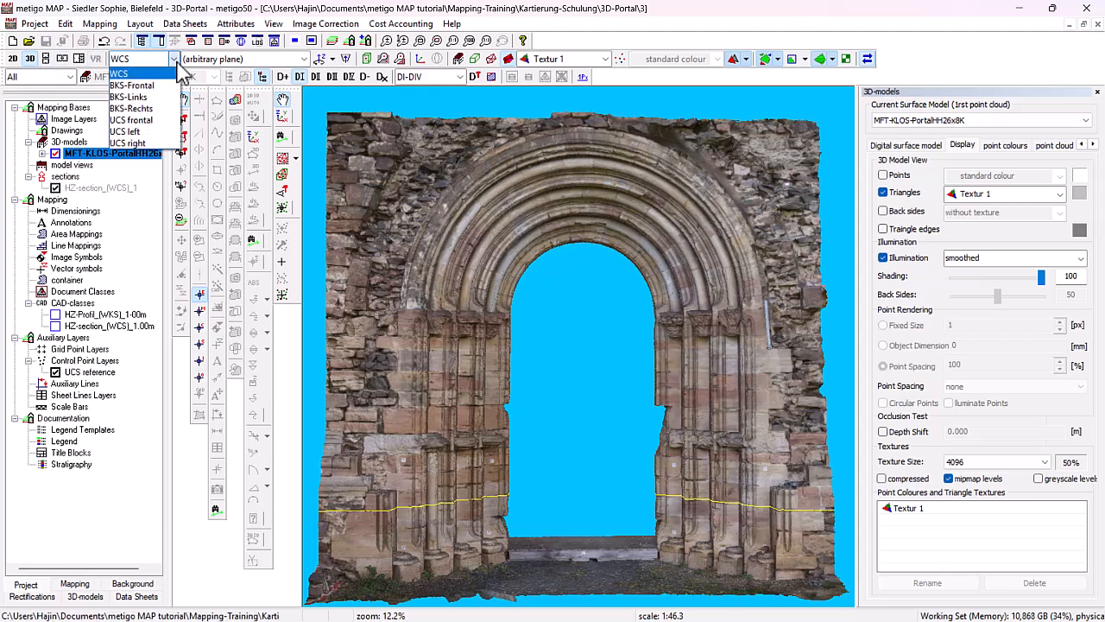
pyautogui.click(159, 121)
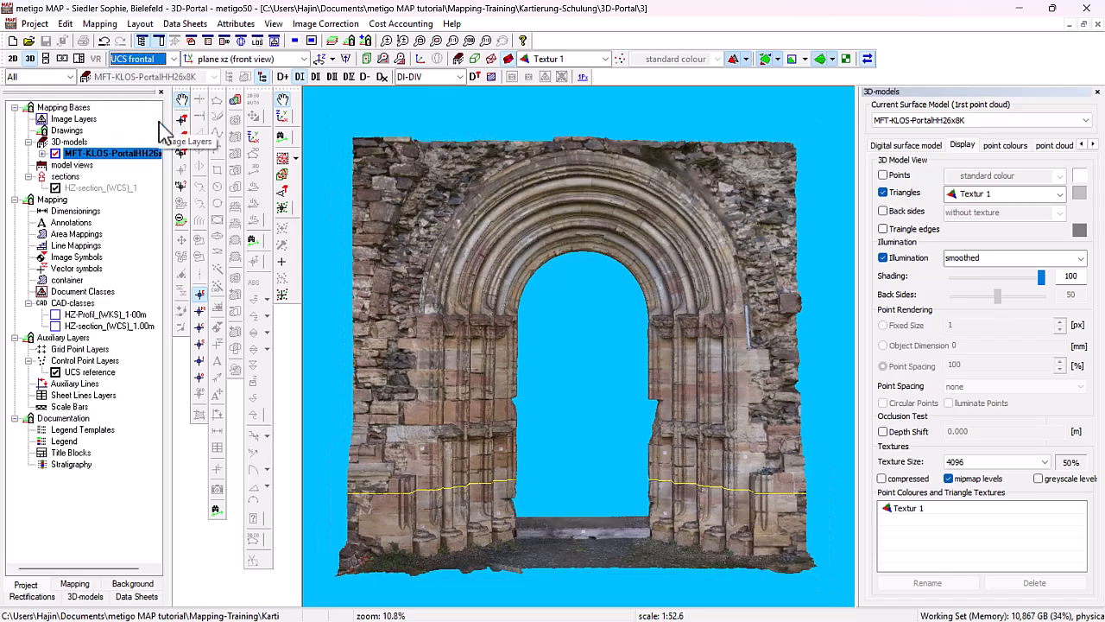
pyautogui.click(174, 59)
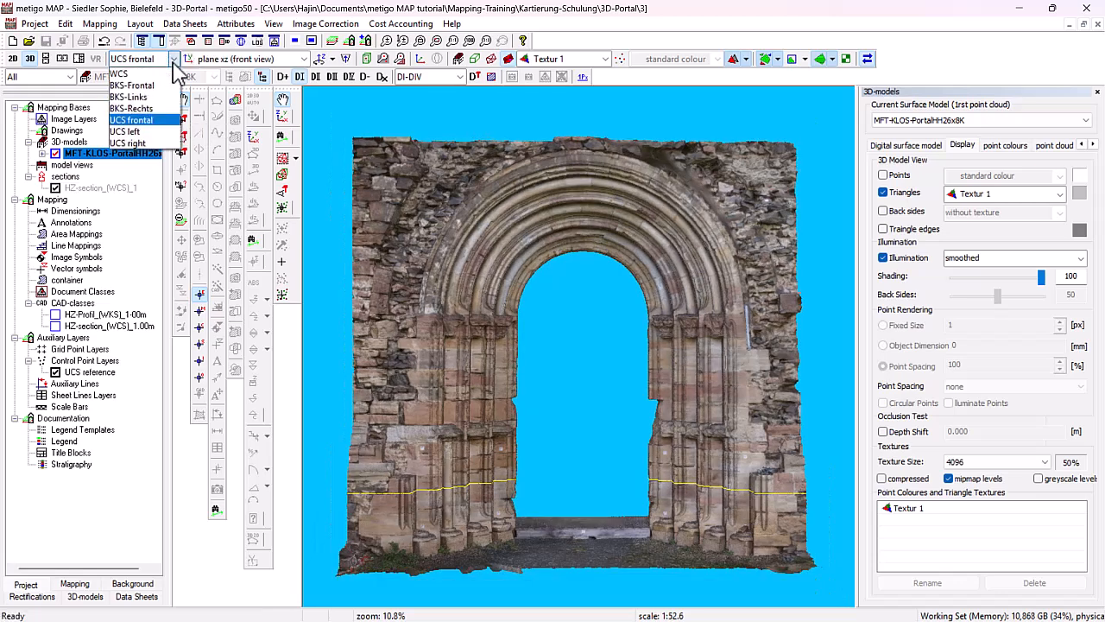
pyautogui.click(145, 131)
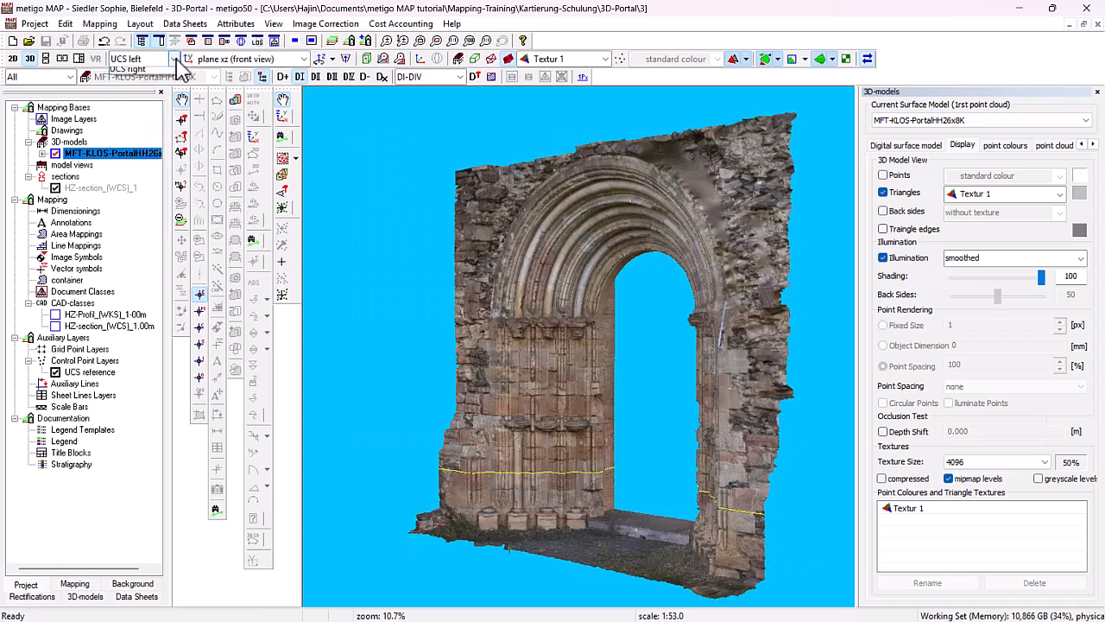
pyautogui.click(176, 61)
pyautogui.click(140, 149)
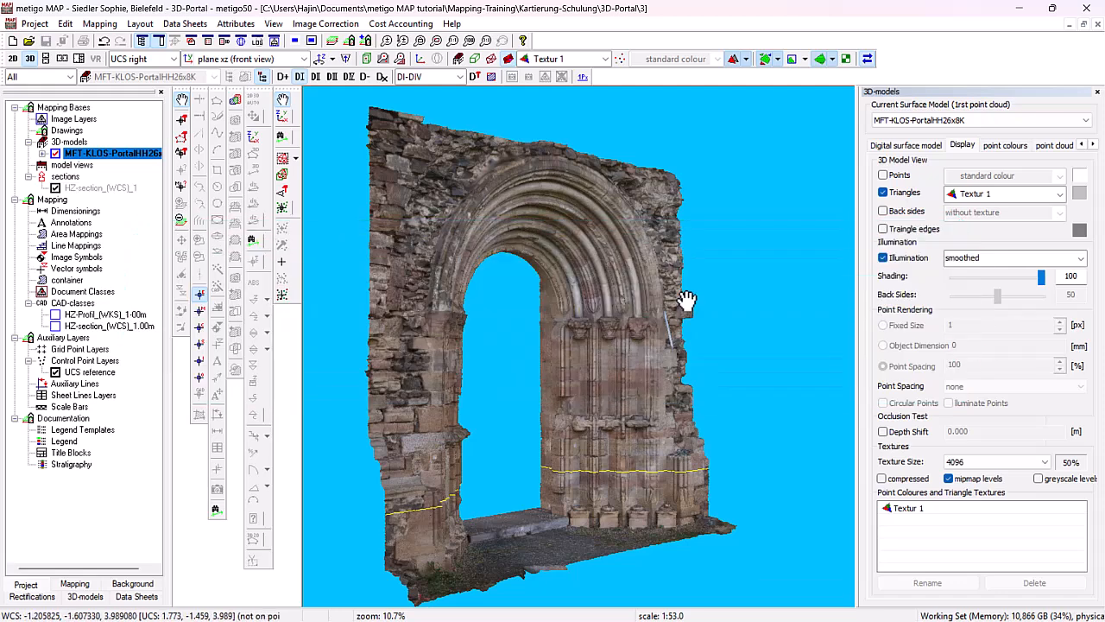
pyautogui.moveTo(436, 359); pyautogui.dragTo(368, 360)
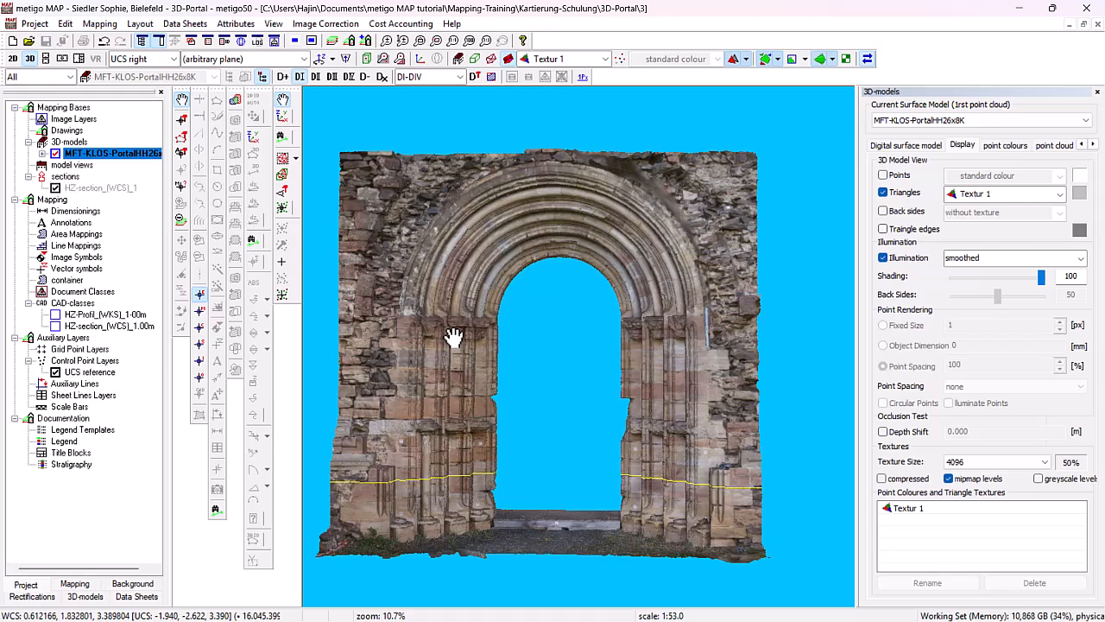
# Set up a model view unwrapping with inside 6 views of the portal model, named "Portal"
pyautogui.click(73, 166)
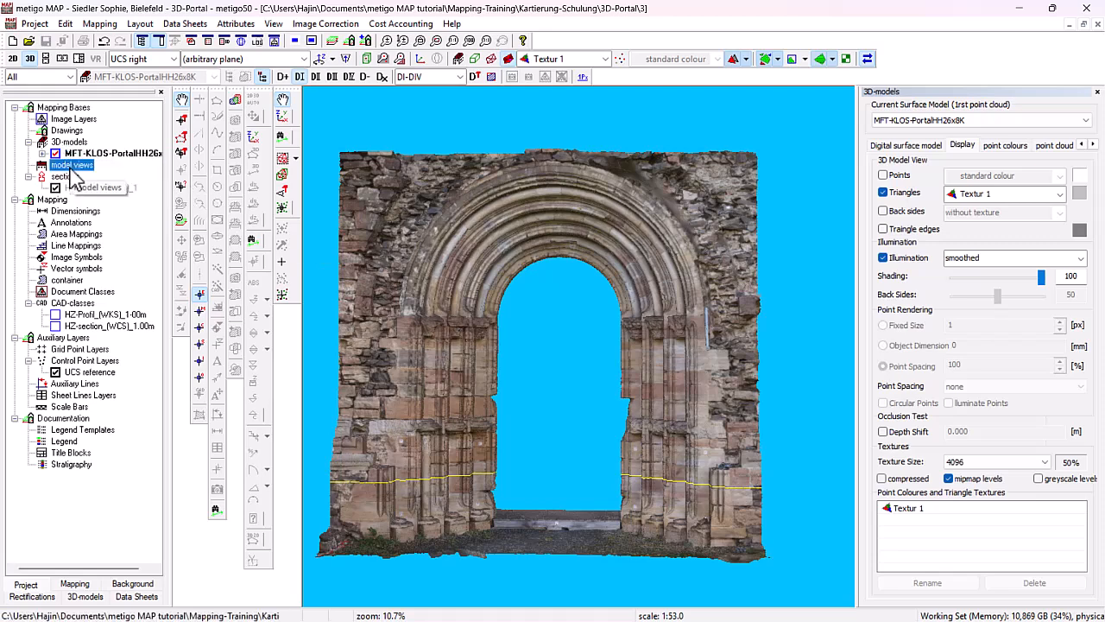
pyautogui.rightClick(72, 170)
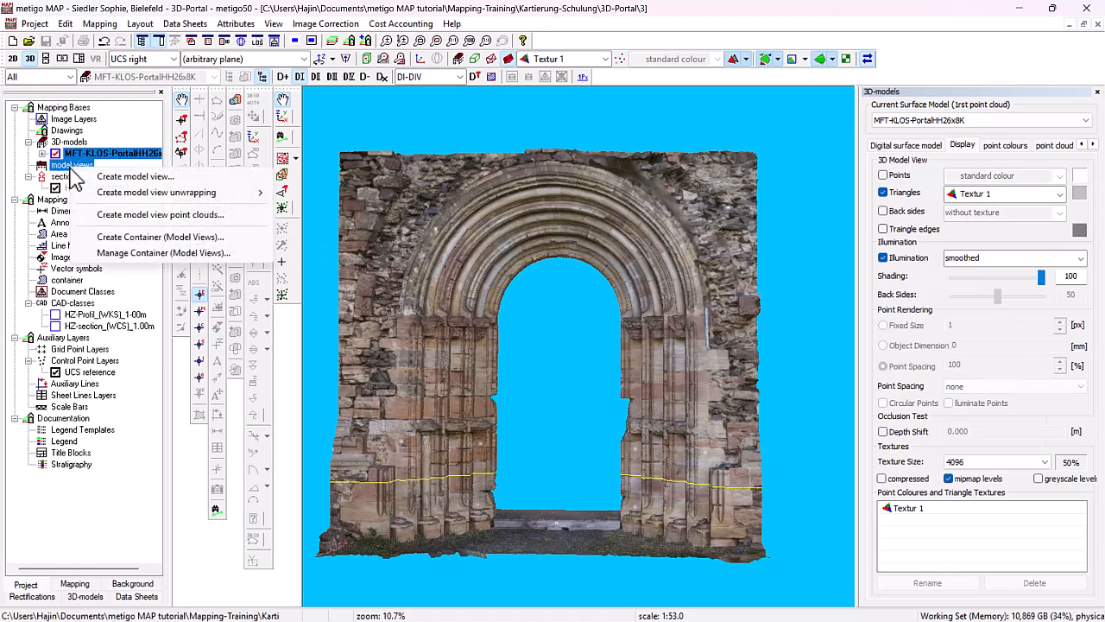
pyautogui.moveTo(204, 201)
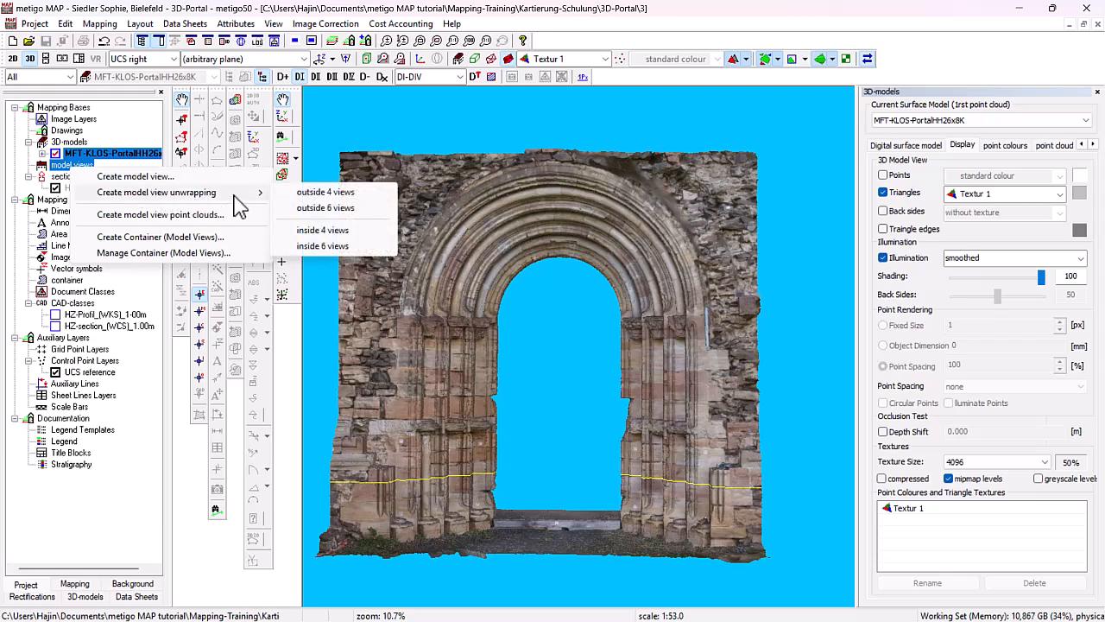
pyautogui.click(355, 245)
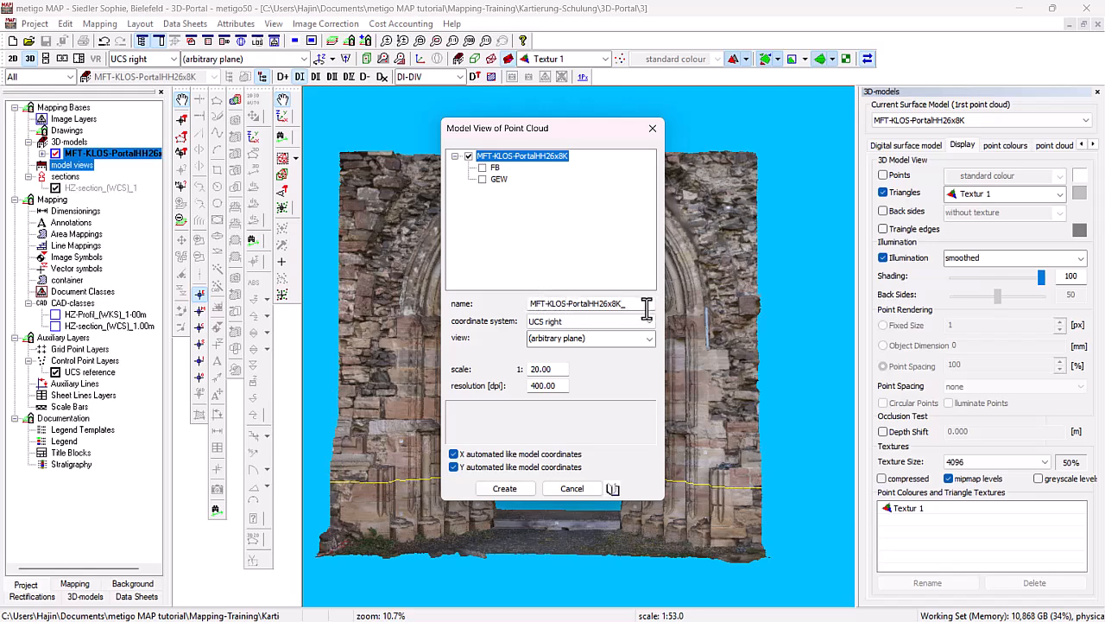
pyautogui.moveTo(648, 304); pyautogui.dragTo(480, 304)
pyautogui.write('Portal')
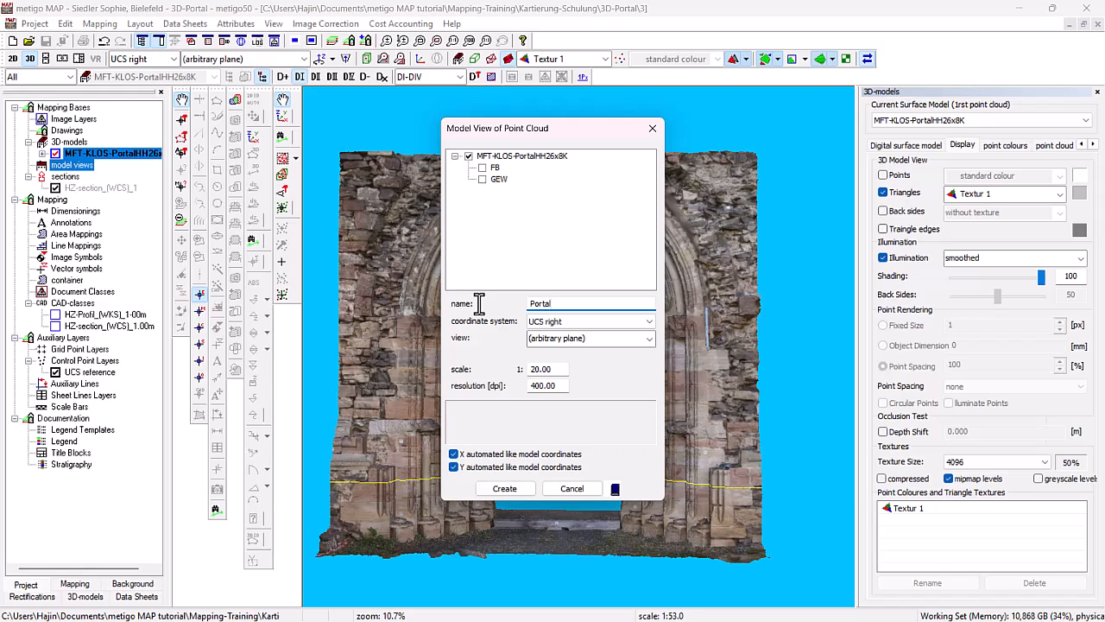
# Base the unwrapping on UCS frontal, create it at scale 1:20 and 400 dpi, and assign it to the group Alle
pyautogui.click(581, 321)
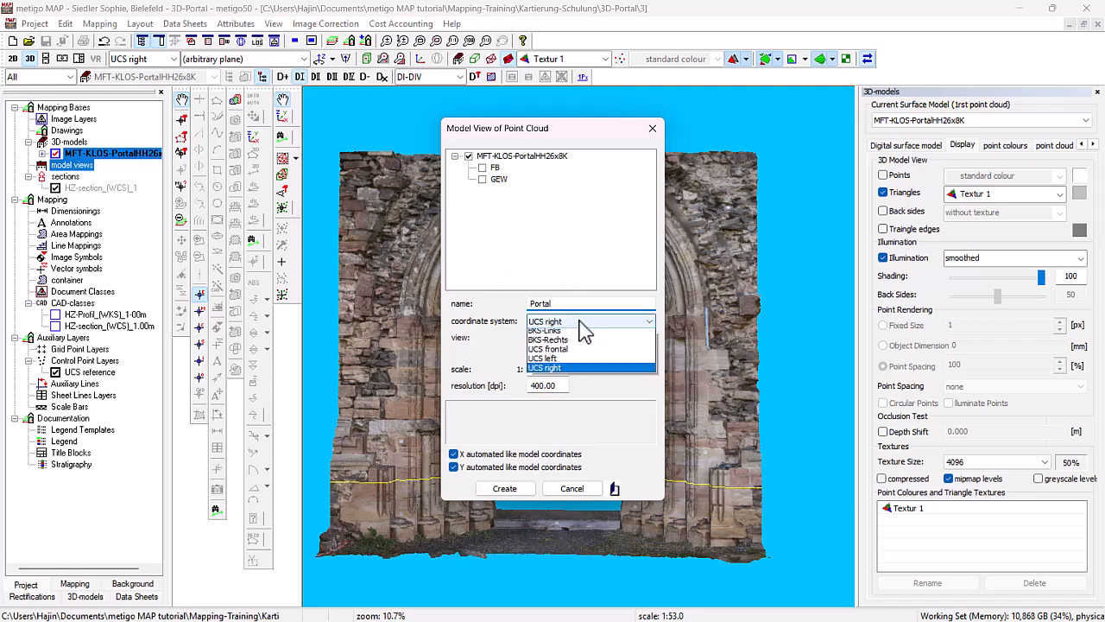
pyautogui.click(560, 372)
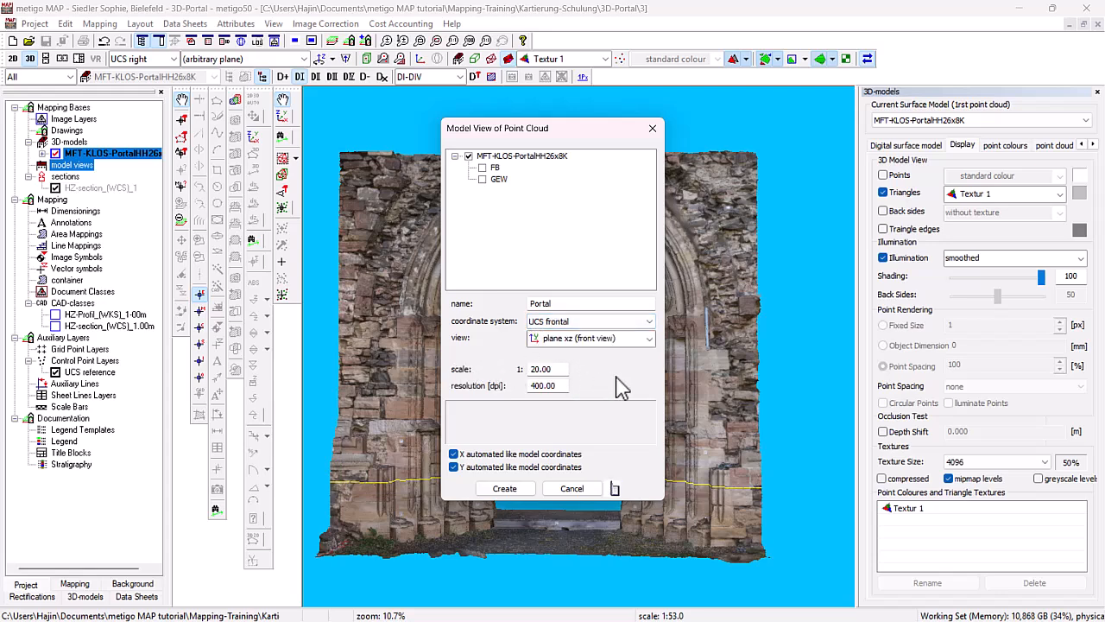
pyautogui.click(509, 490)
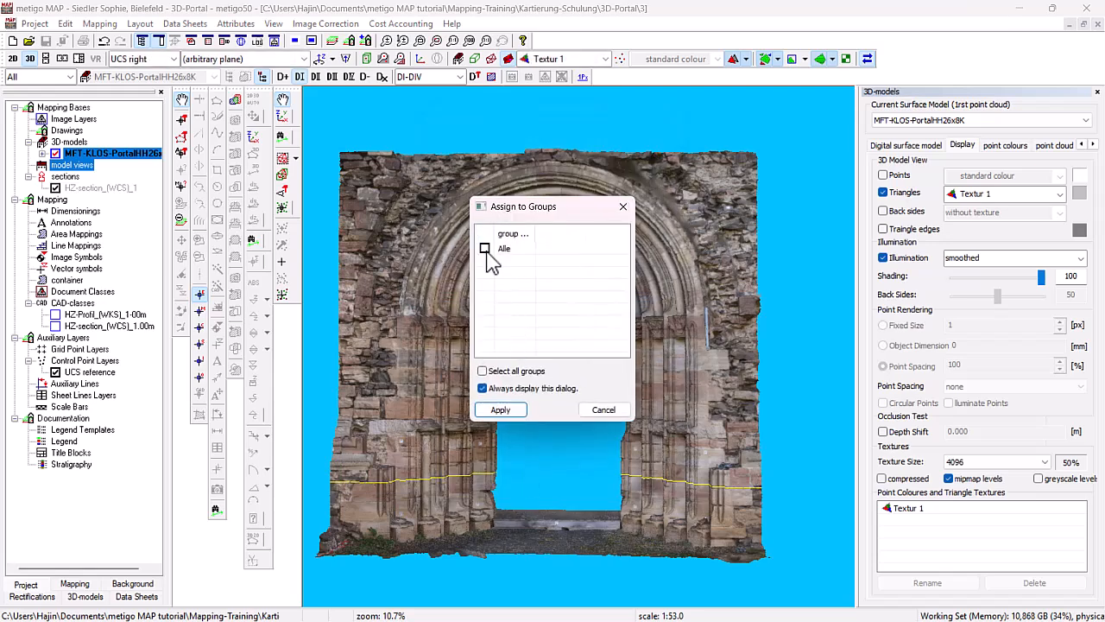
pyautogui.click(485, 249)
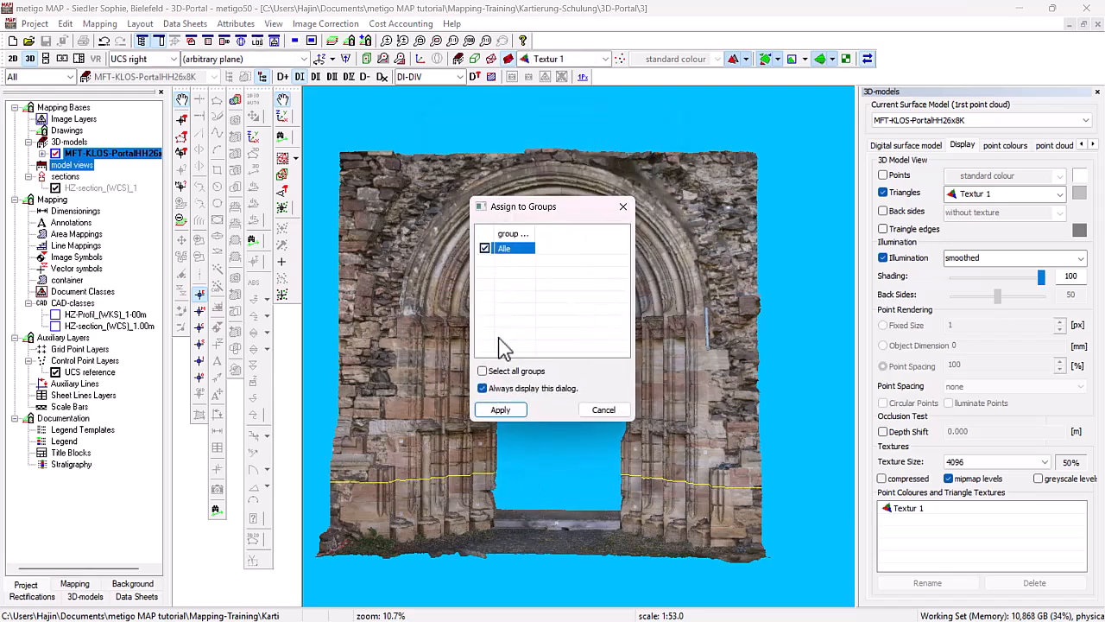
pyautogui.click(500, 410)
pyautogui.scroll(-2, 510, 419)
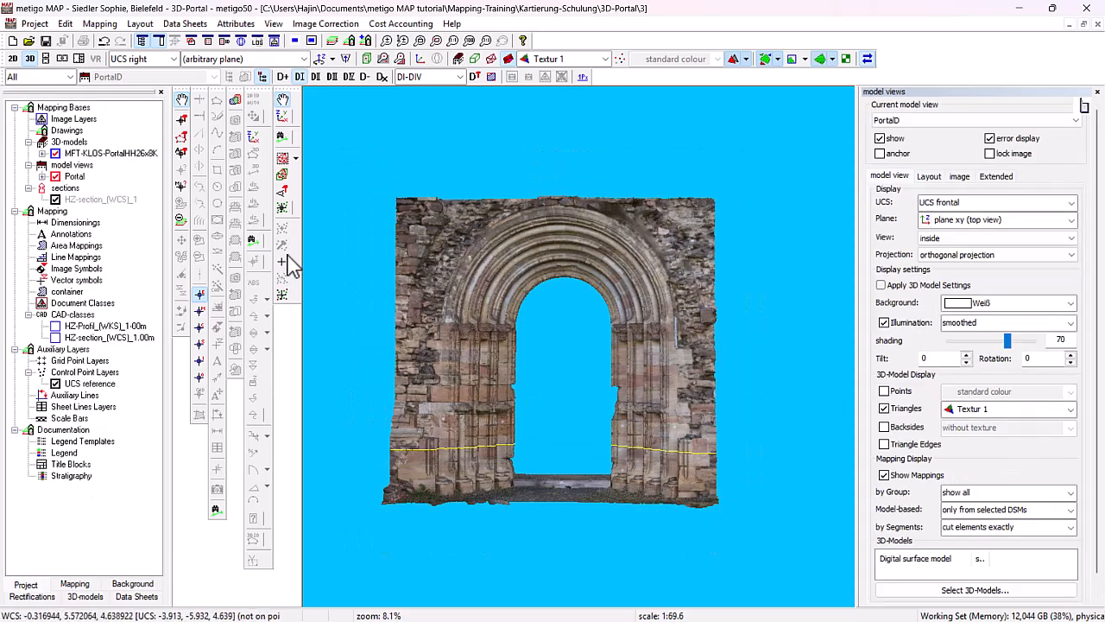
# Switch to the 2D view and apply an A0 landscape paper space with the model views centred
pyautogui.click(13, 59)
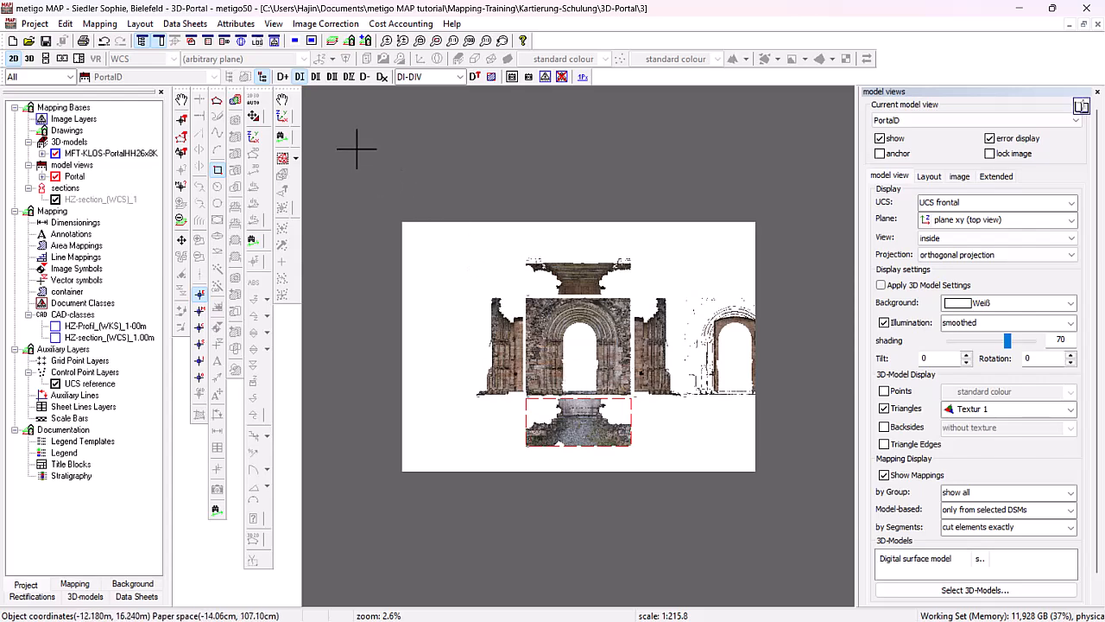
pyautogui.click(295, 42)
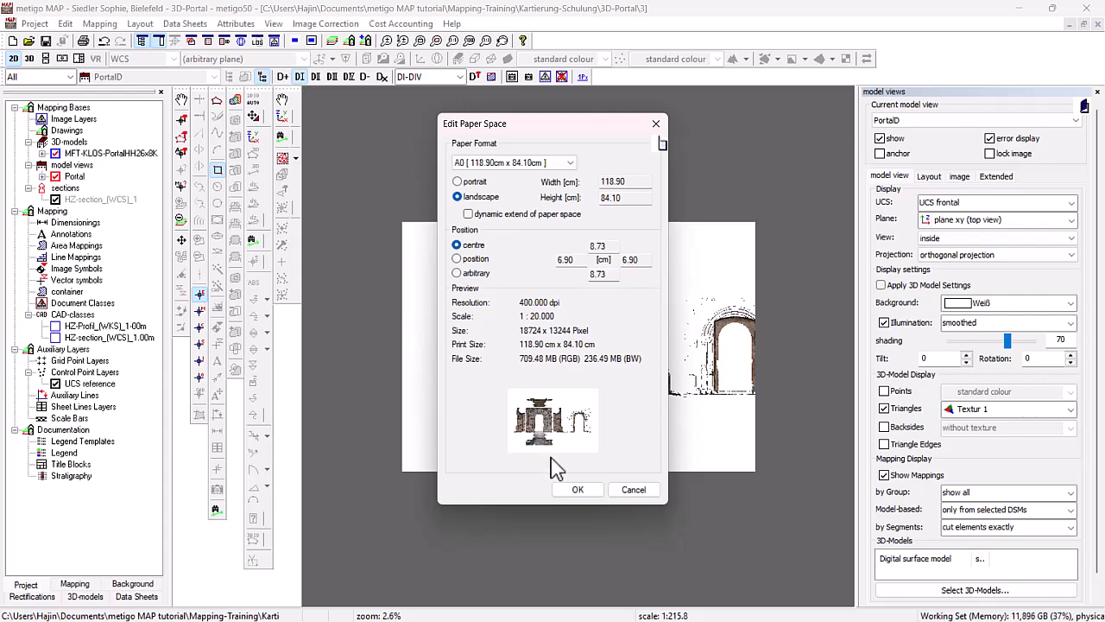
pyautogui.click(575, 490)
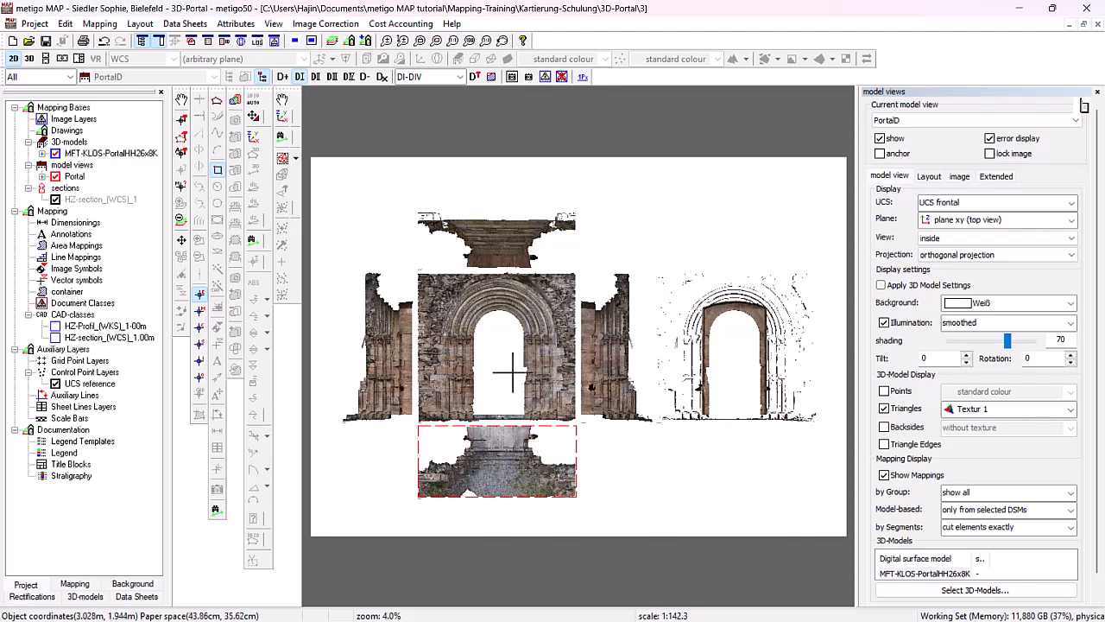
pyautogui.scroll(2, 512, 373)
pyautogui.scroll(-2, 518, 360)
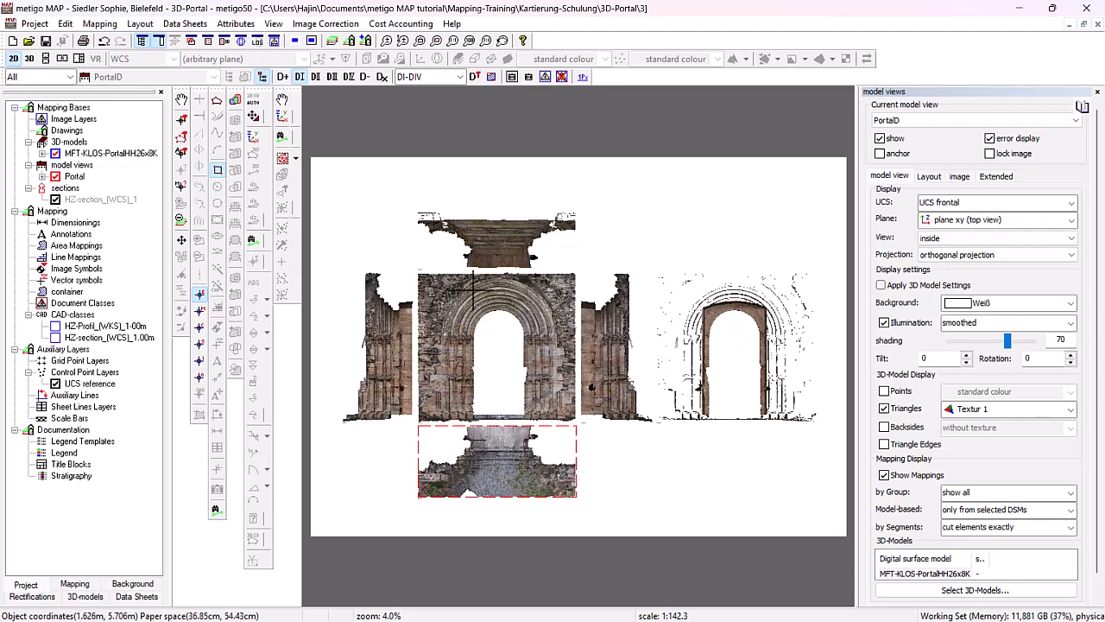
# Remove the back model view PortalB from the Portal model views
pyautogui.click(69, 166)
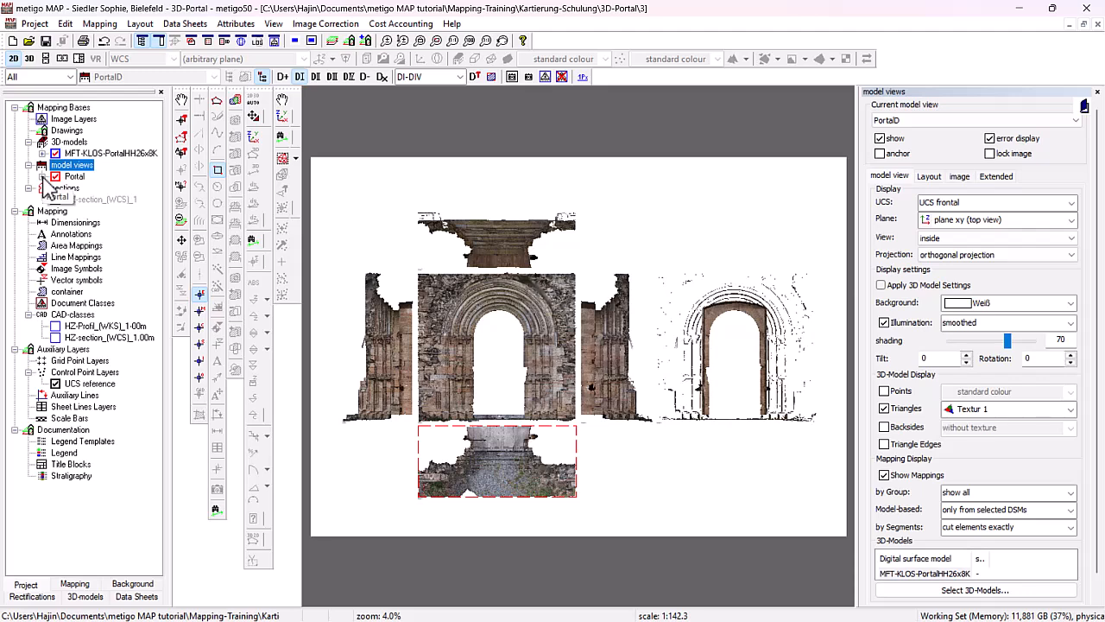
pyautogui.click(42, 177)
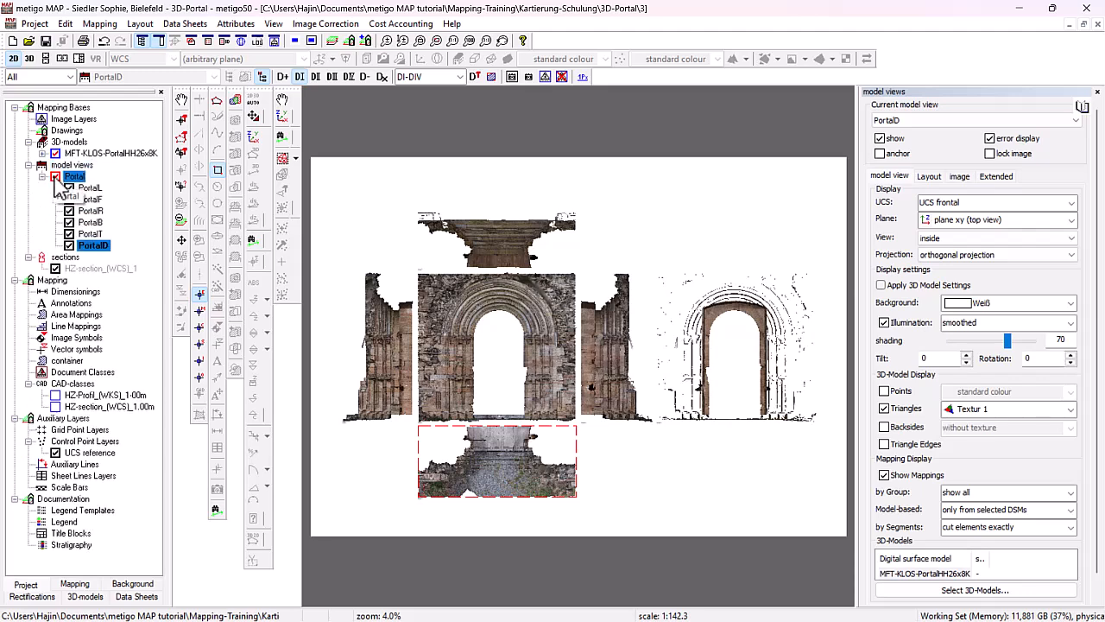
pyautogui.click(94, 222)
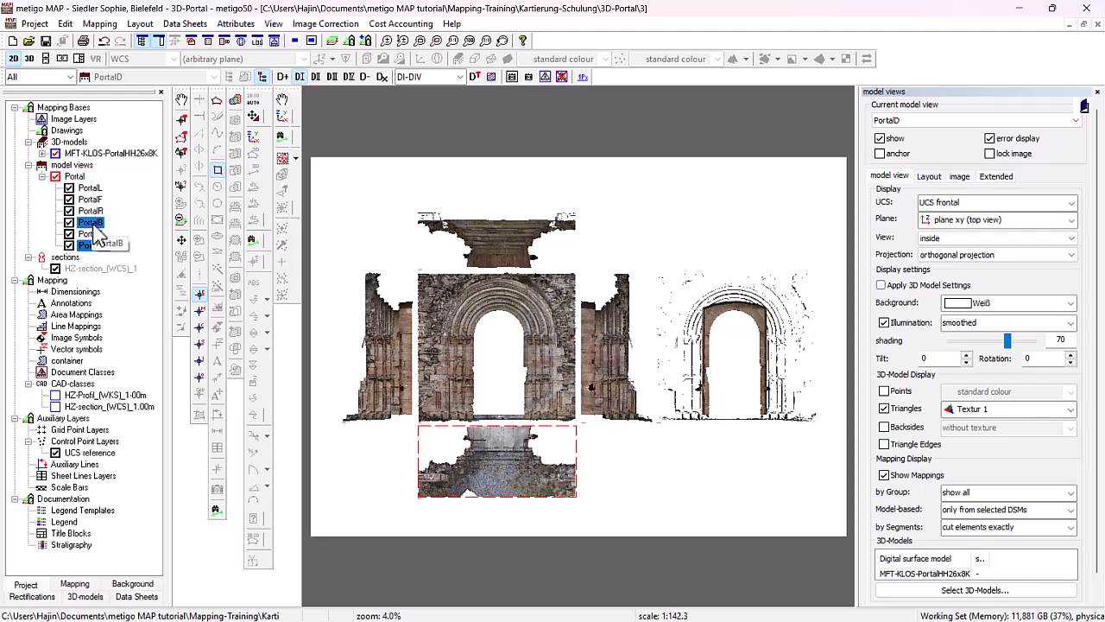
pyautogui.rightClick(97, 226)
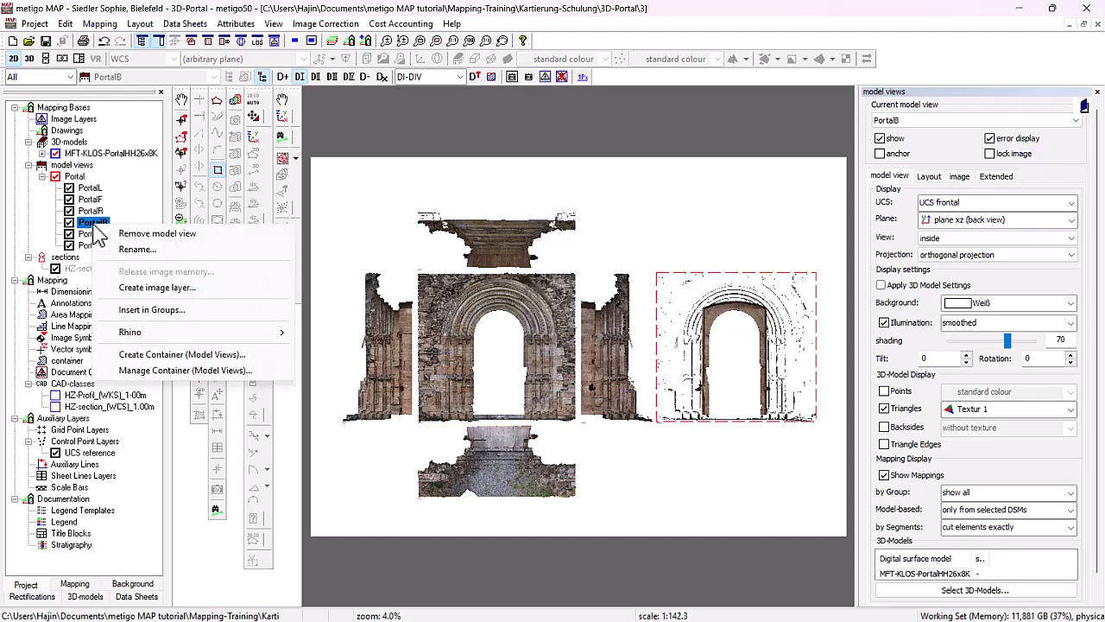
pyautogui.click(135, 233)
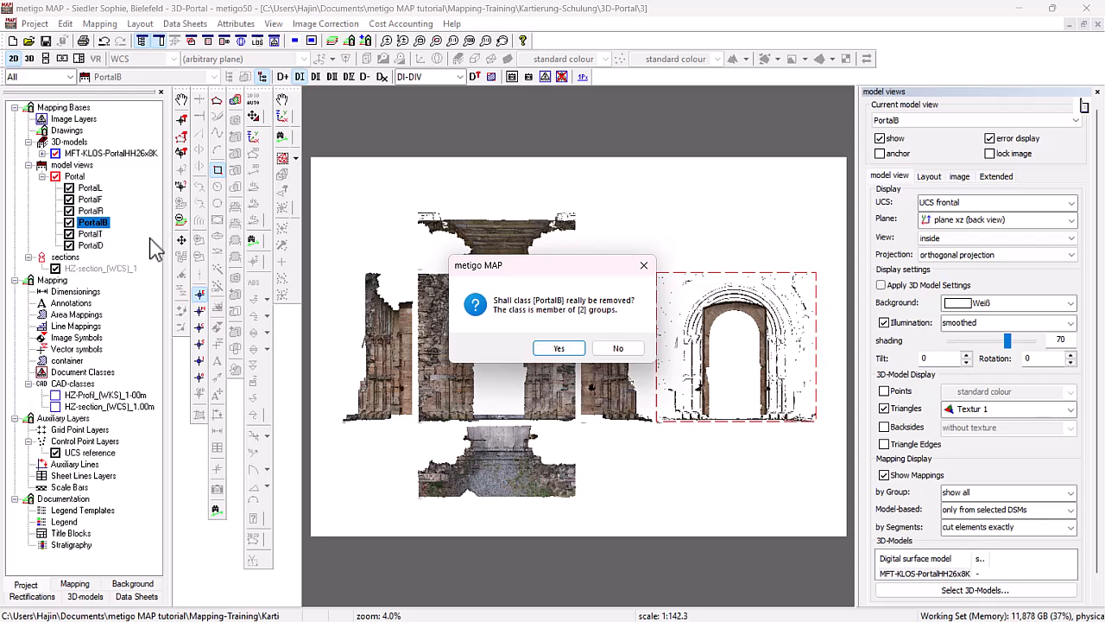
pyautogui.click(559, 348)
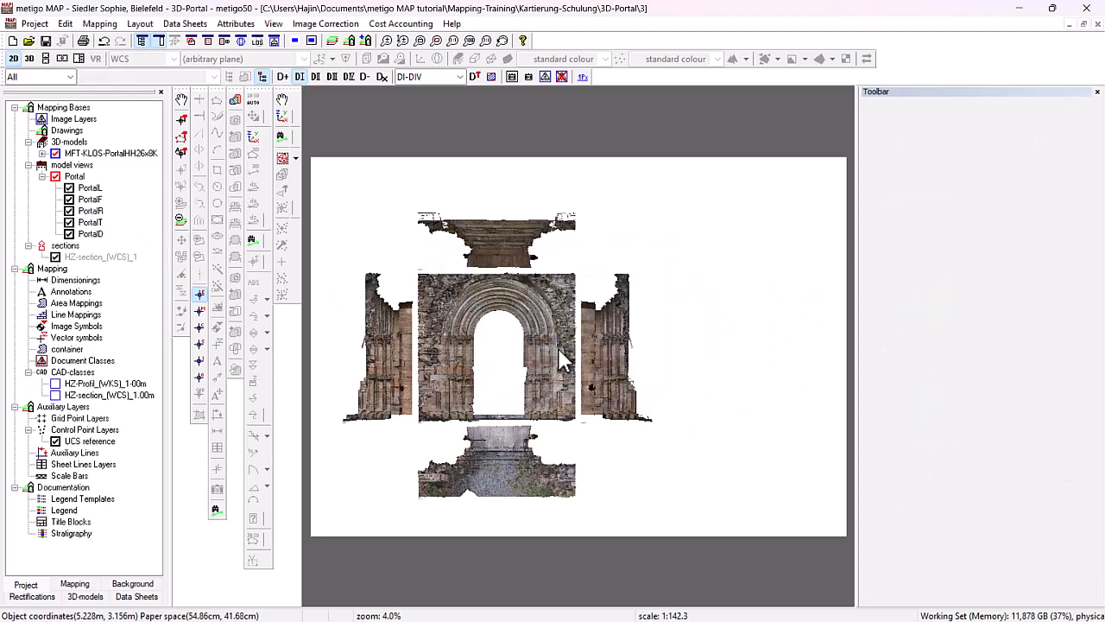
# Select the remaining Portal model views in turn to identify each one on the sheet
pyautogui.click(95, 189)
pyautogui.click(93, 200)
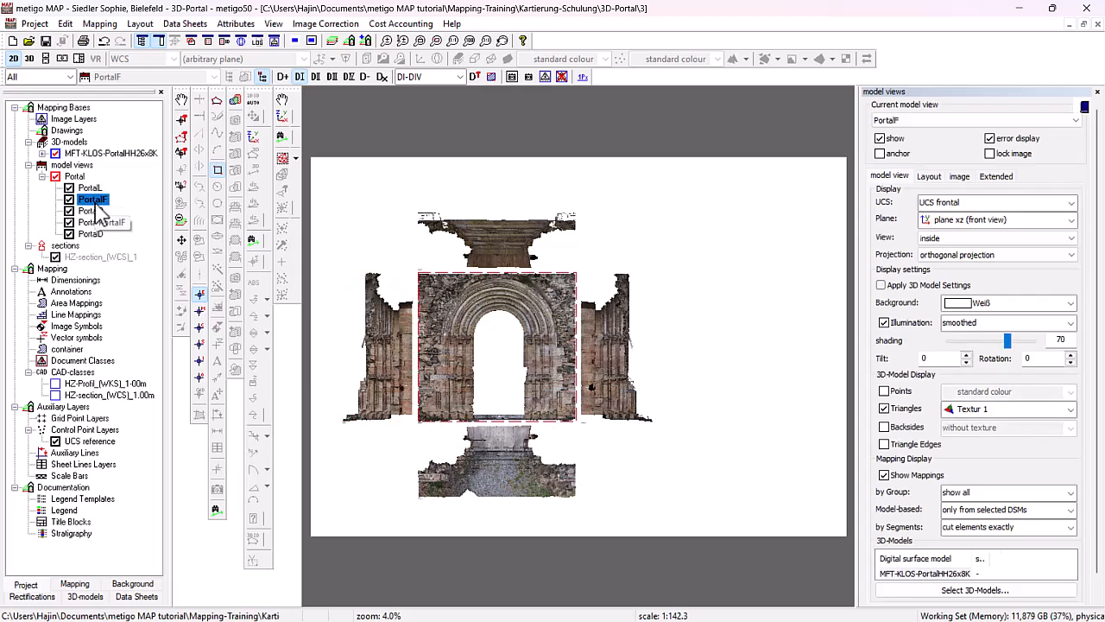
pyautogui.click(93, 223)
pyautogui.click(96, 211)
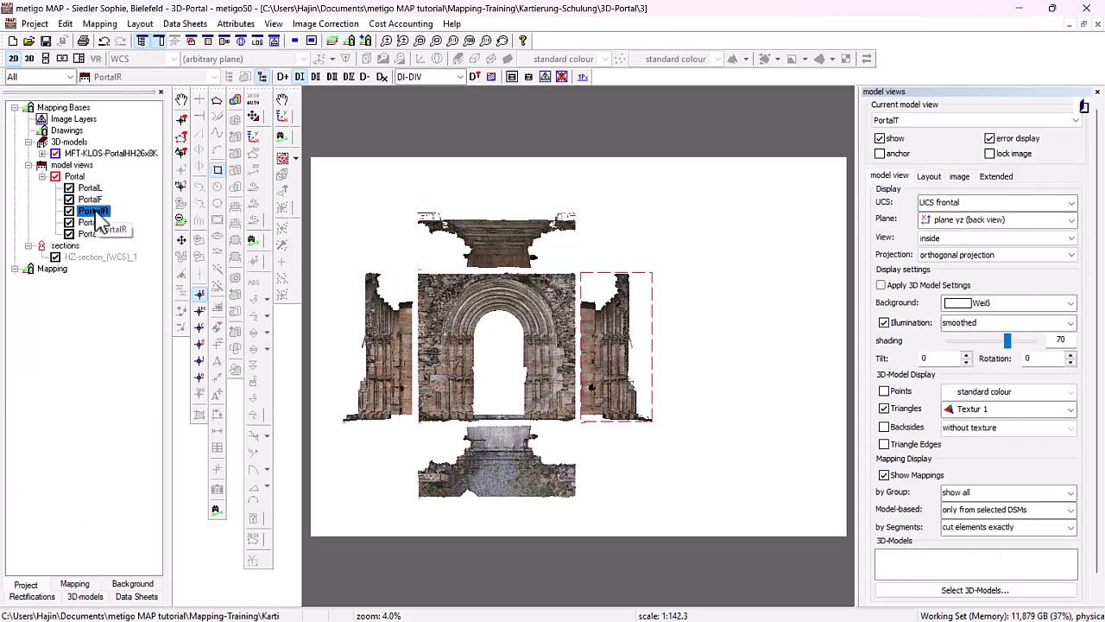
pyautogui.click(92, 234)
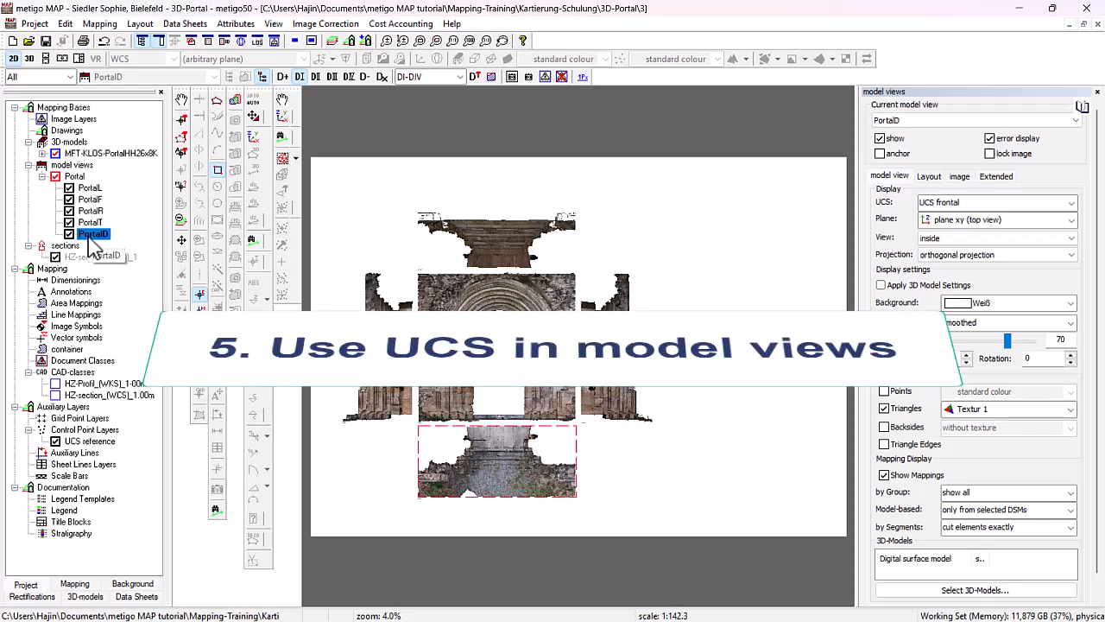
# Assign the coordinate system UCS left to the PortalL model view
pyautogui.click(92, 188)
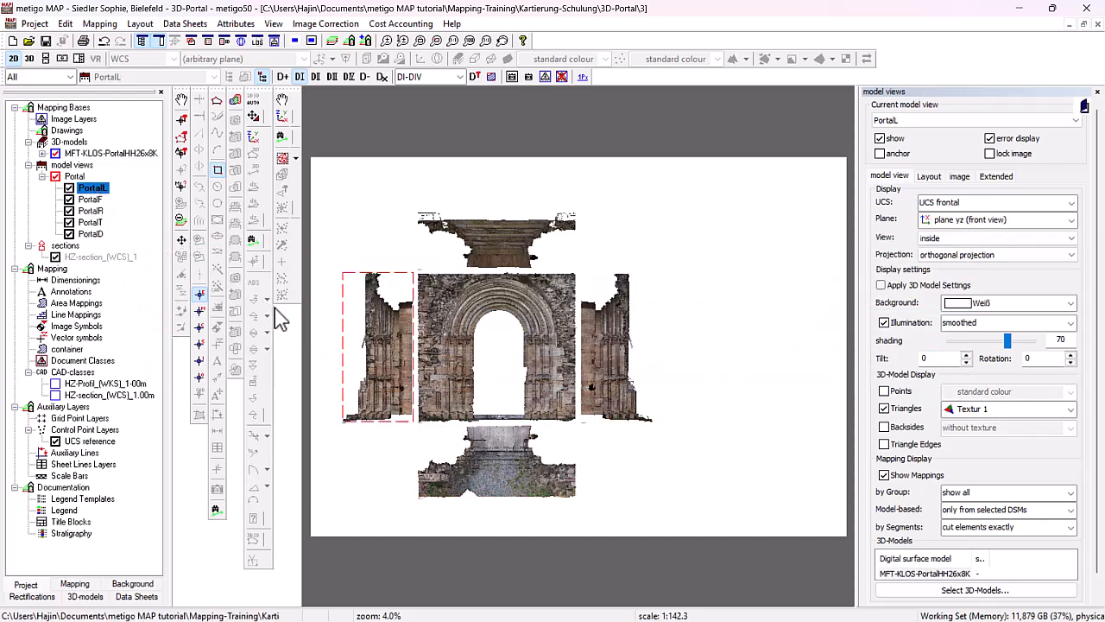
pyautogui.scroll(1, 387, 364)
pyautogui.scroll(1, 370, 364)
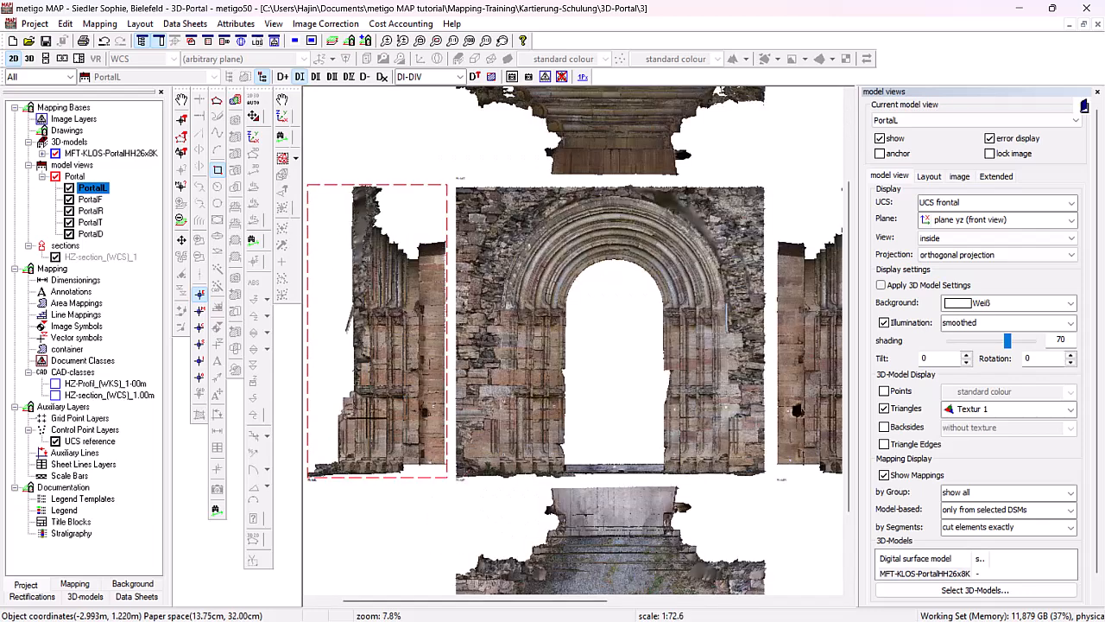
pyautogui.moveTo(362, 383); pyautogui.dragTo(417, 382, button='middle')
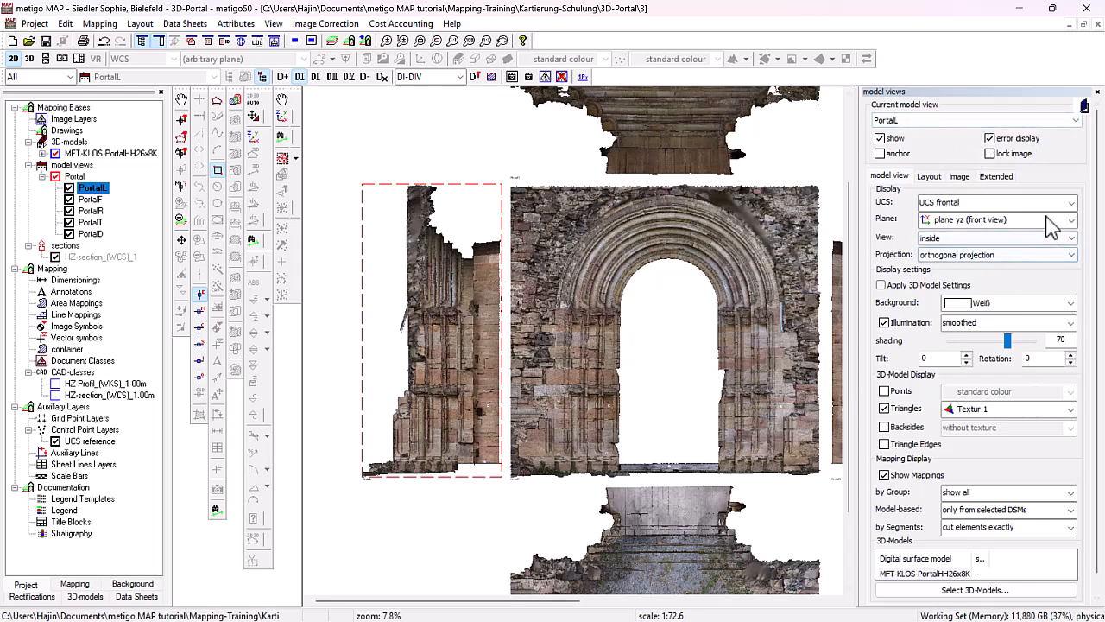
pyautogui.click(1072, 203)
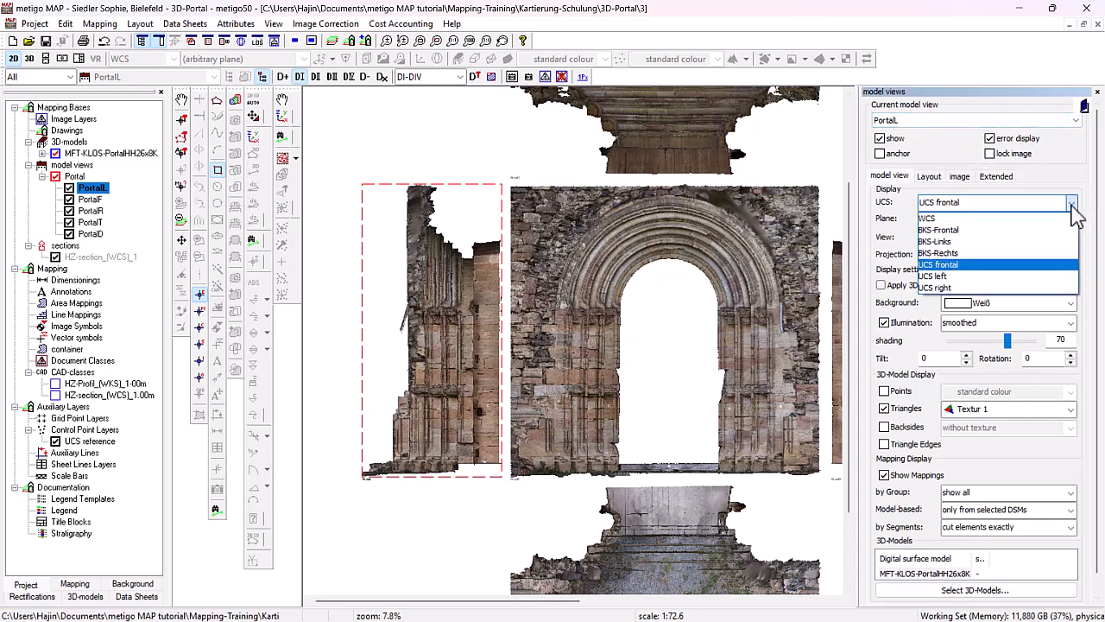
pyautogui.click(950, 276)
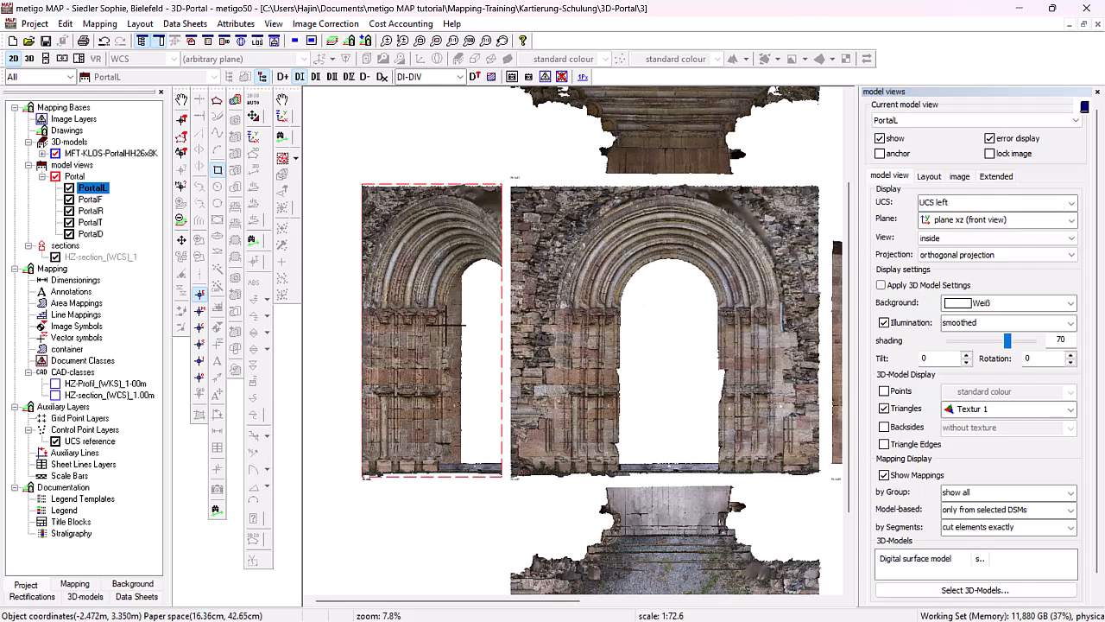
# Shift the model content sideways inside the PortalL view frame so more of the left wall fills it
pyautogui.click(255, 117)
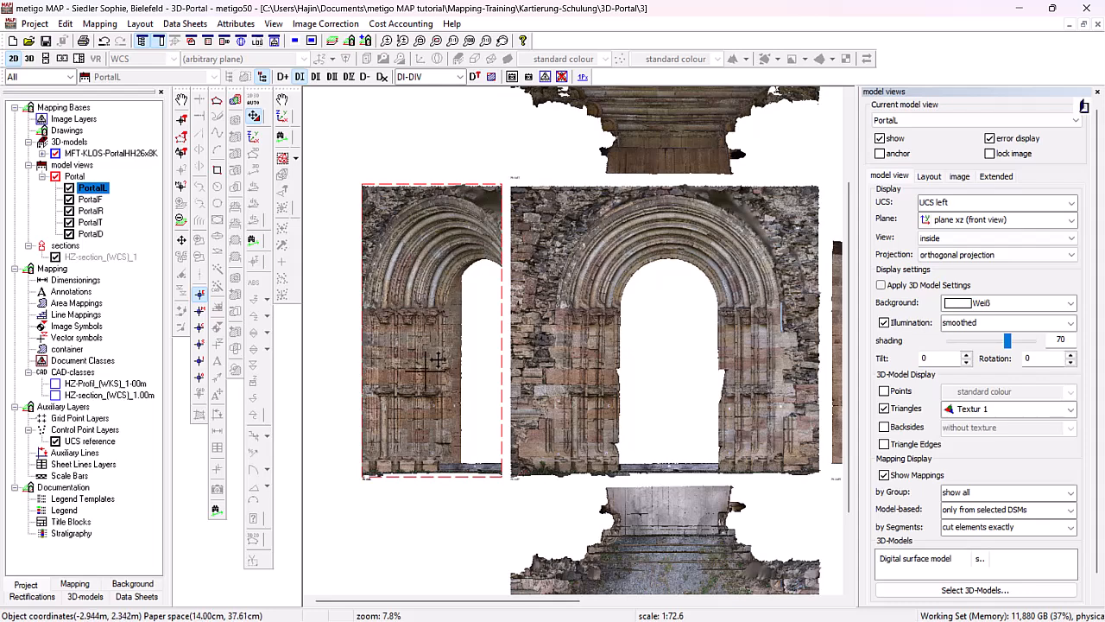
pyautogui.moveTo(446, 339); pyautogui.dragTo(467, 338)
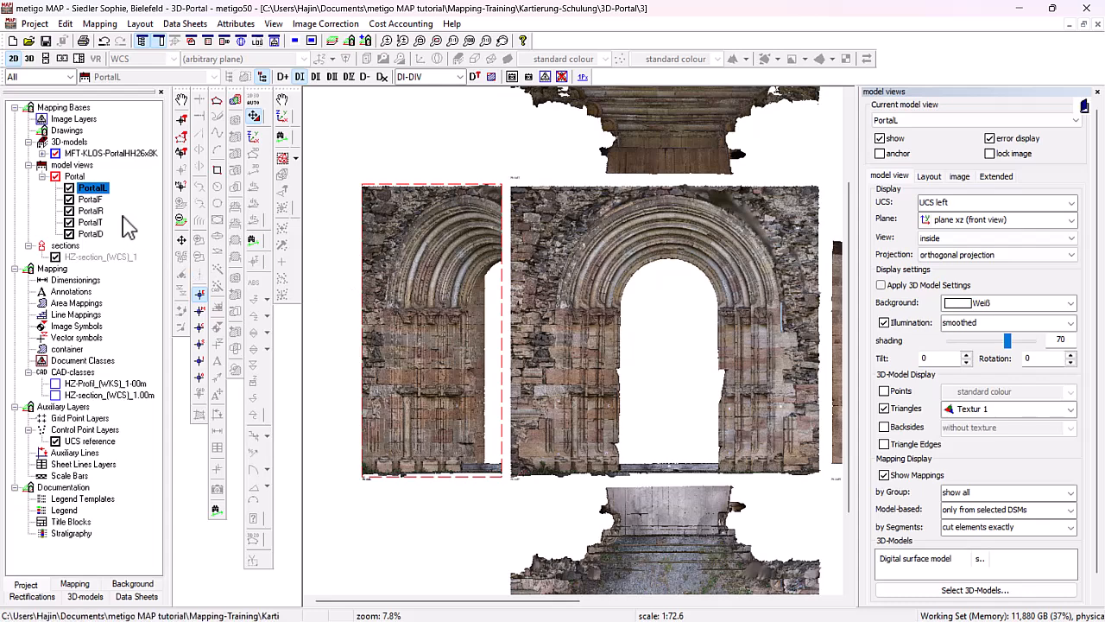
# Assign the coordinate system UCS right to the PortalR model view and save the project
pyautogui.click(91, 211)
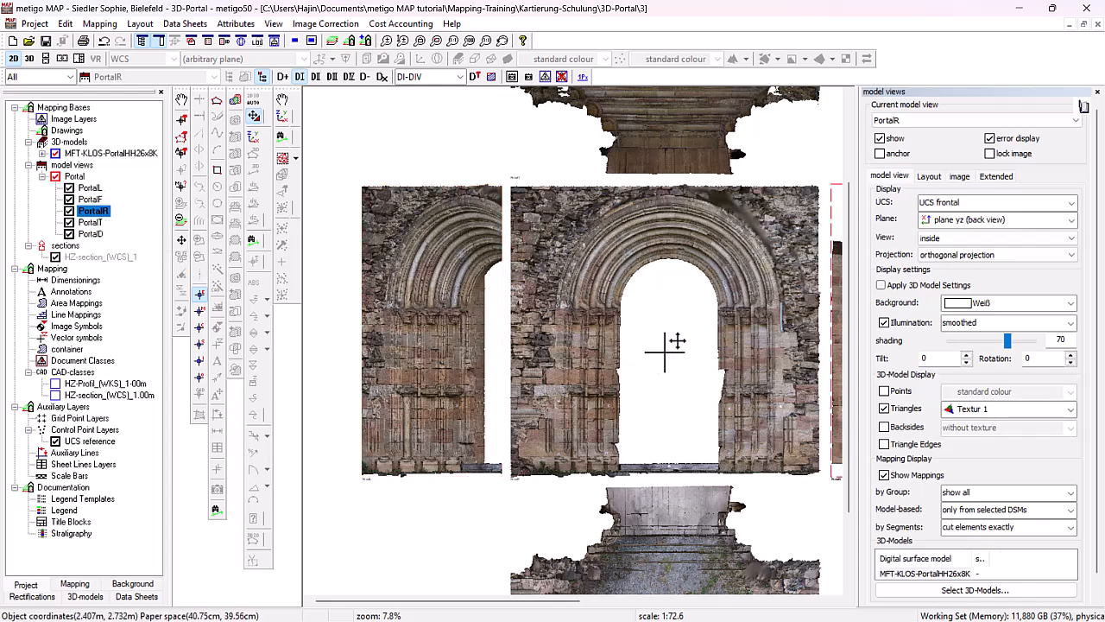
pyautogui.scroll(-2, 666, 347)
pyautogui.scroll(2, 594, 353)
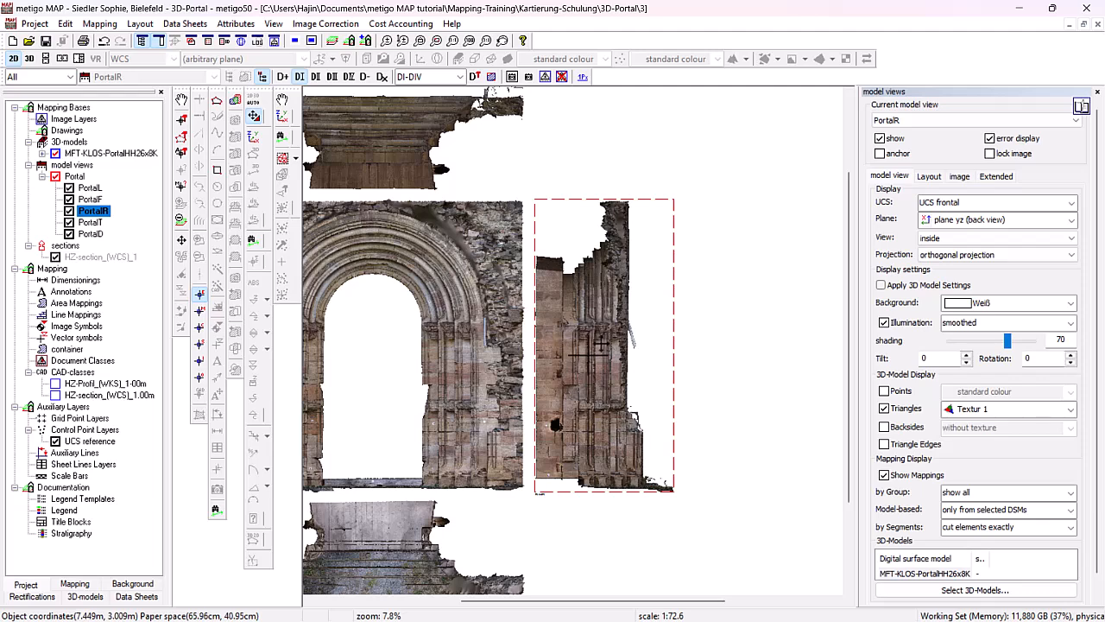
pyautogui.click(1013, 202)
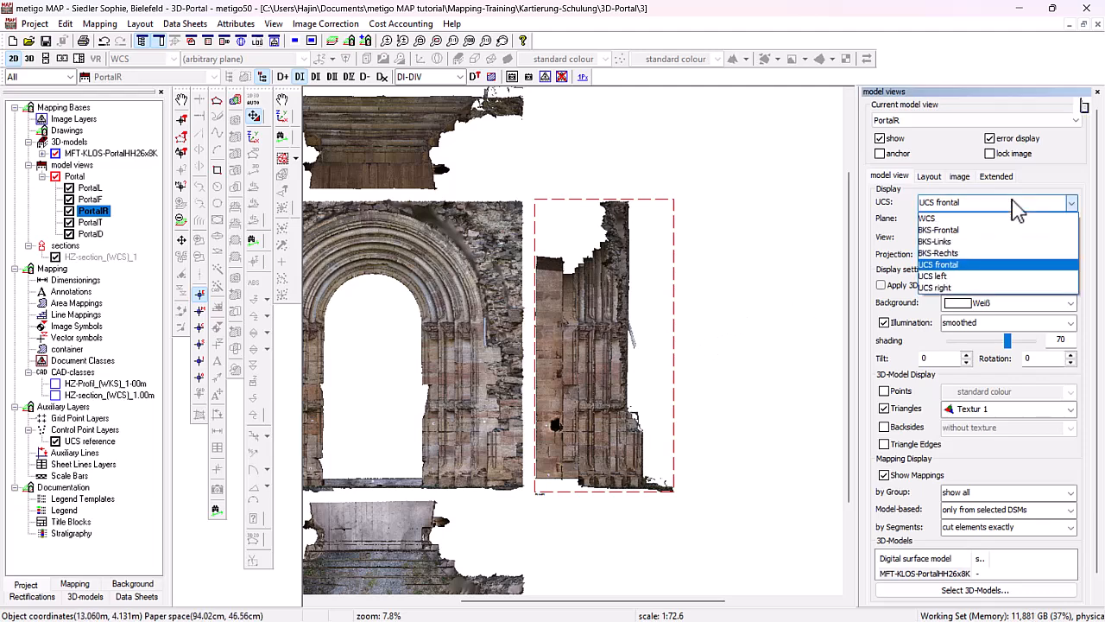
pyautogui.click(938, 288)
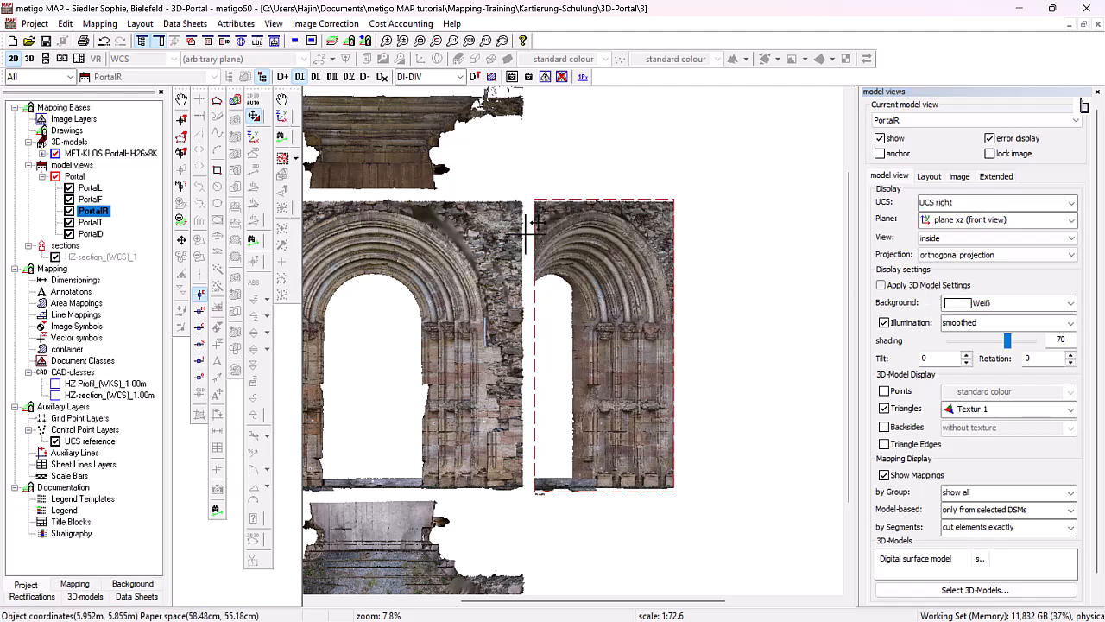
pyautogui.hotkey('ctrl', 's')
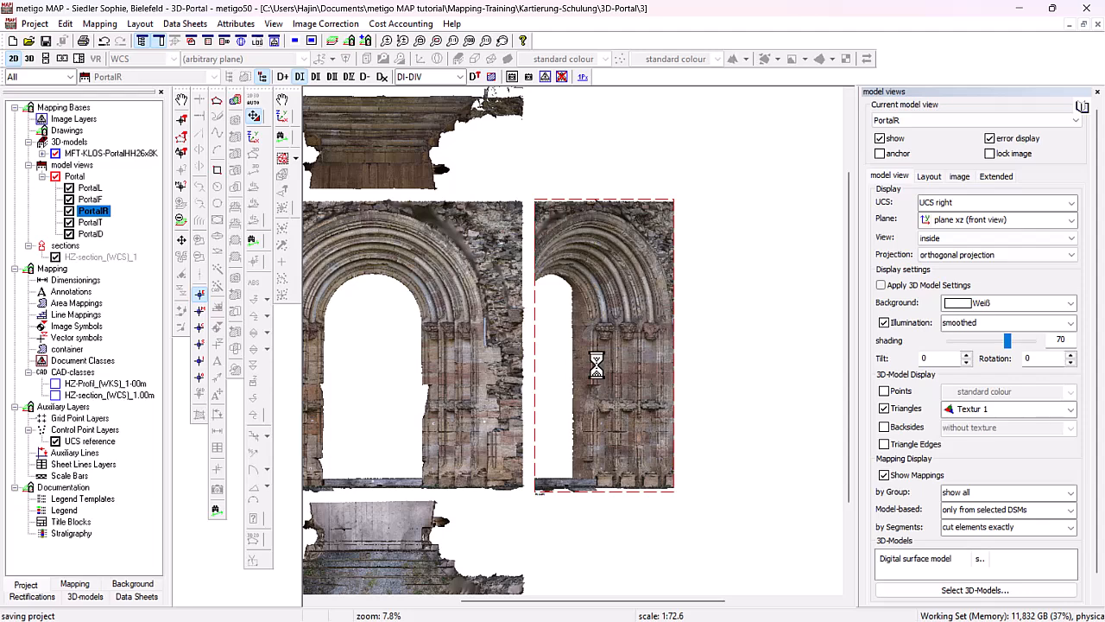
# Shift the model content inside the PortalR view frame so more of the right wall fills it
pyautogui.scroll(-3, 609, 352)
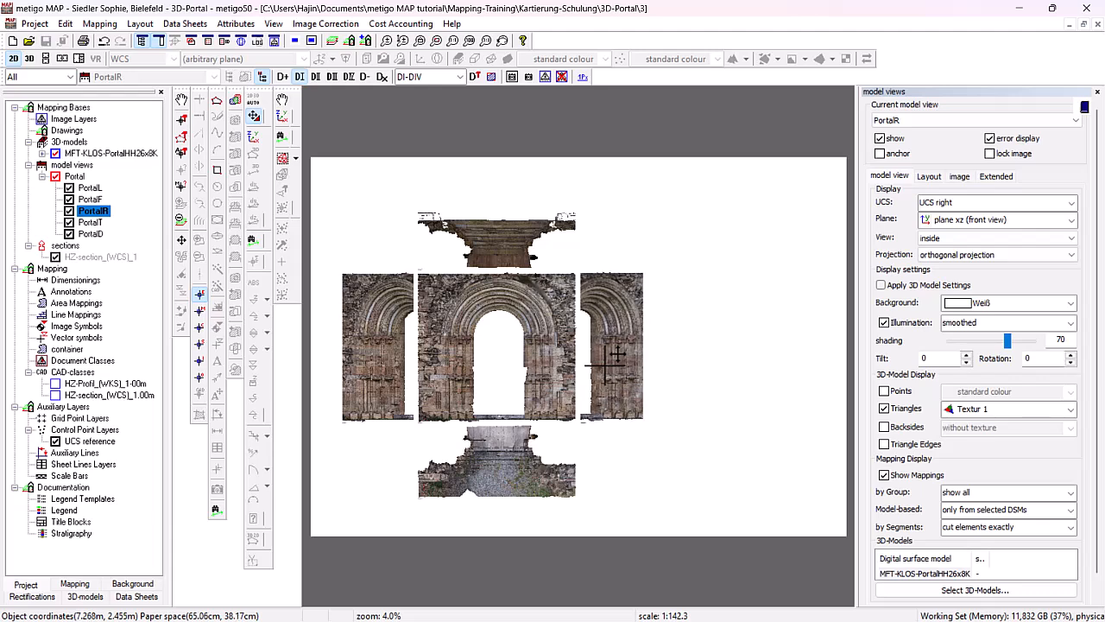
pyautogui.click(607, 364)
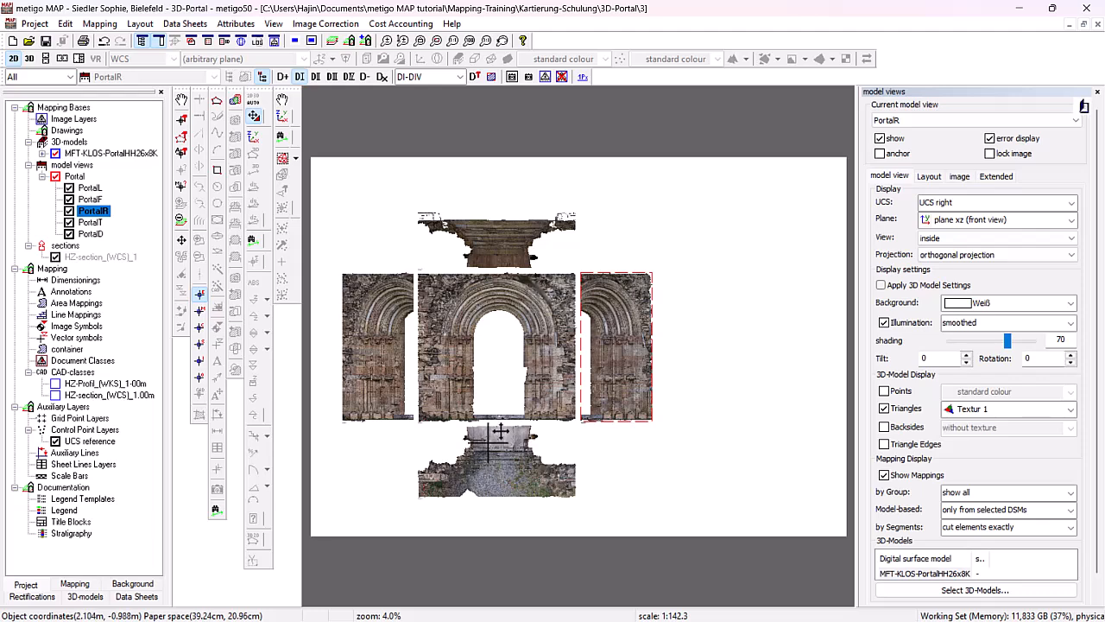
# Show the portal model in the 3D view aligned to UCS frontal, plane xz (front view), with orthogonal projection
pyautogui.click(125, 154)
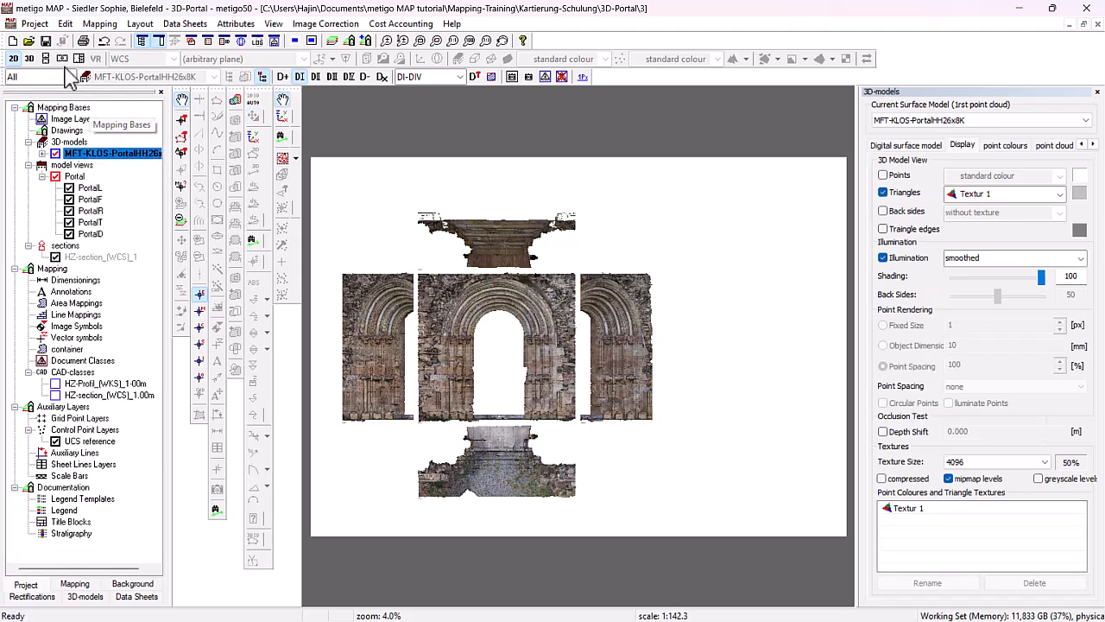
pyautogui.click(28, 59)
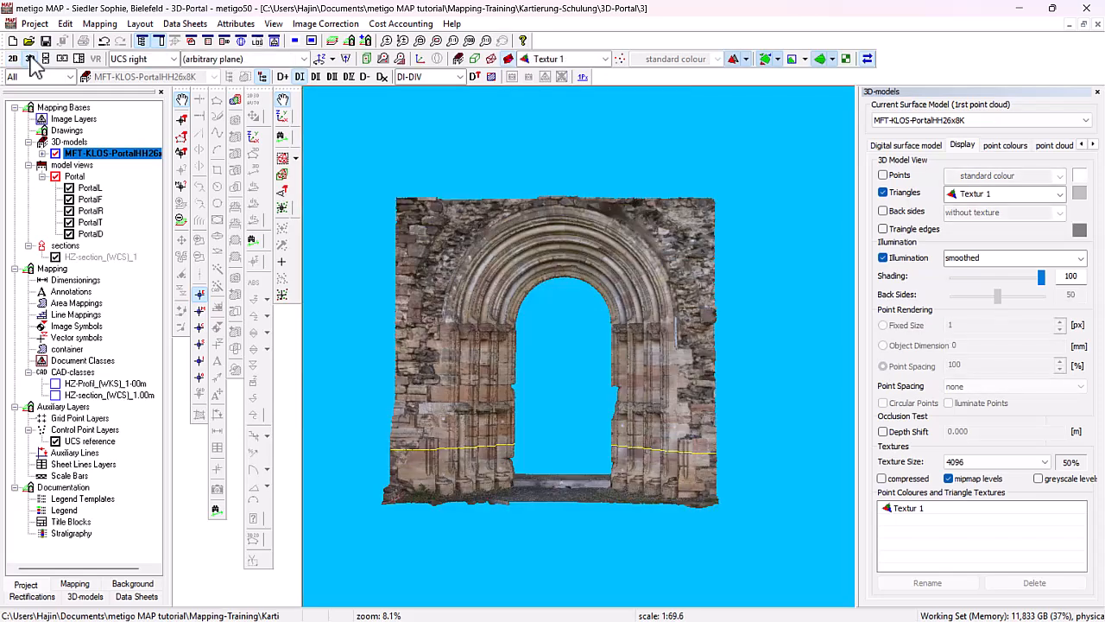
pyautogui.click(172, 59)
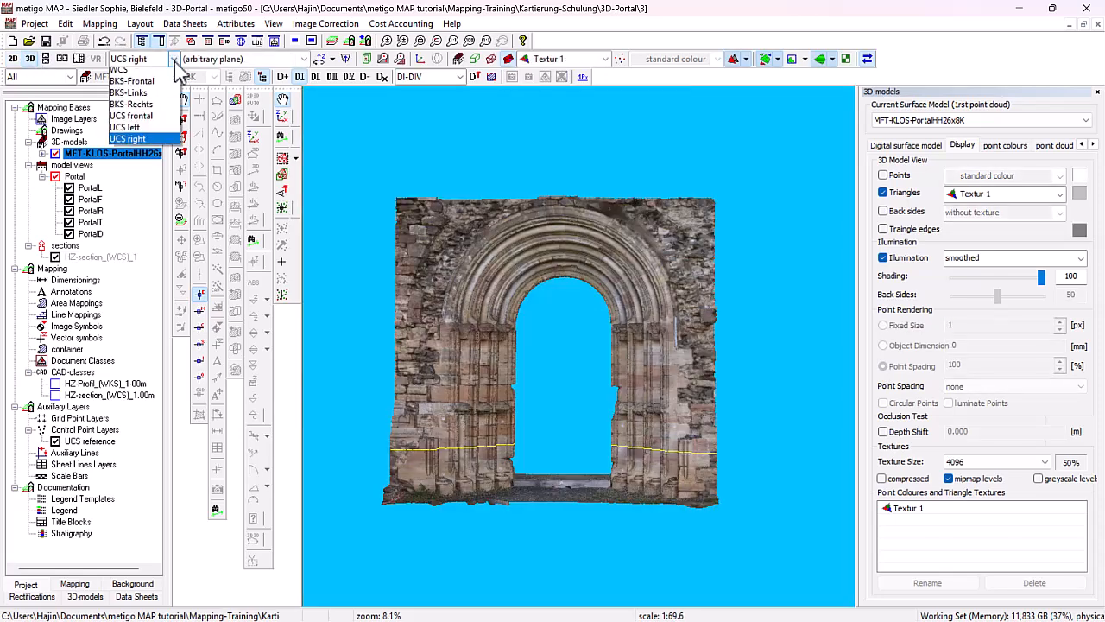
pyautogui.click(157, 121)
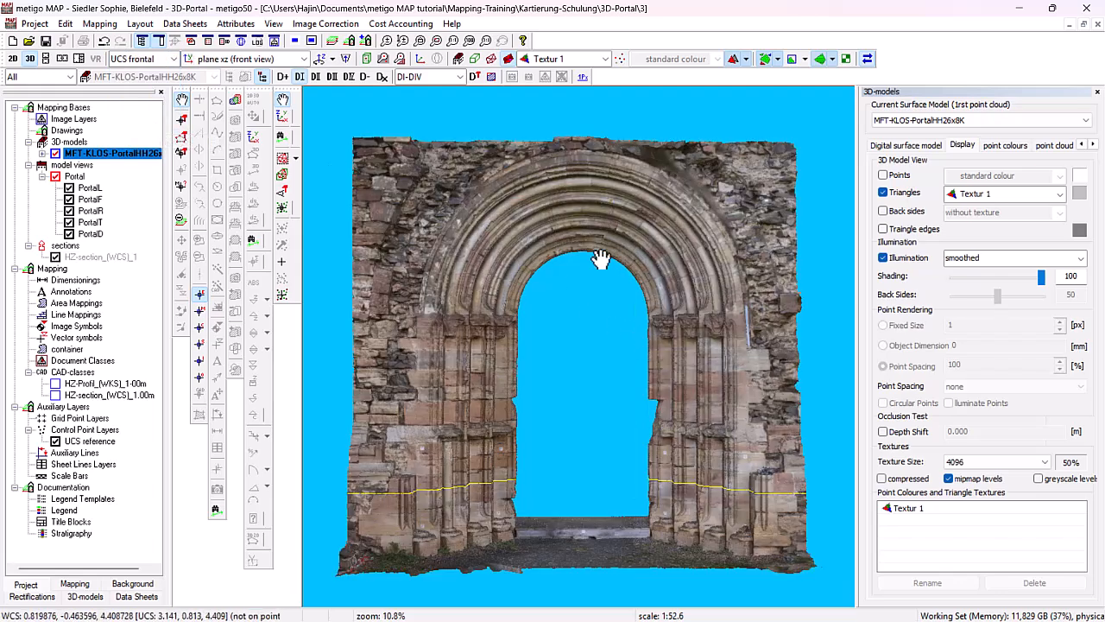
pyautogui.click(346, 59)
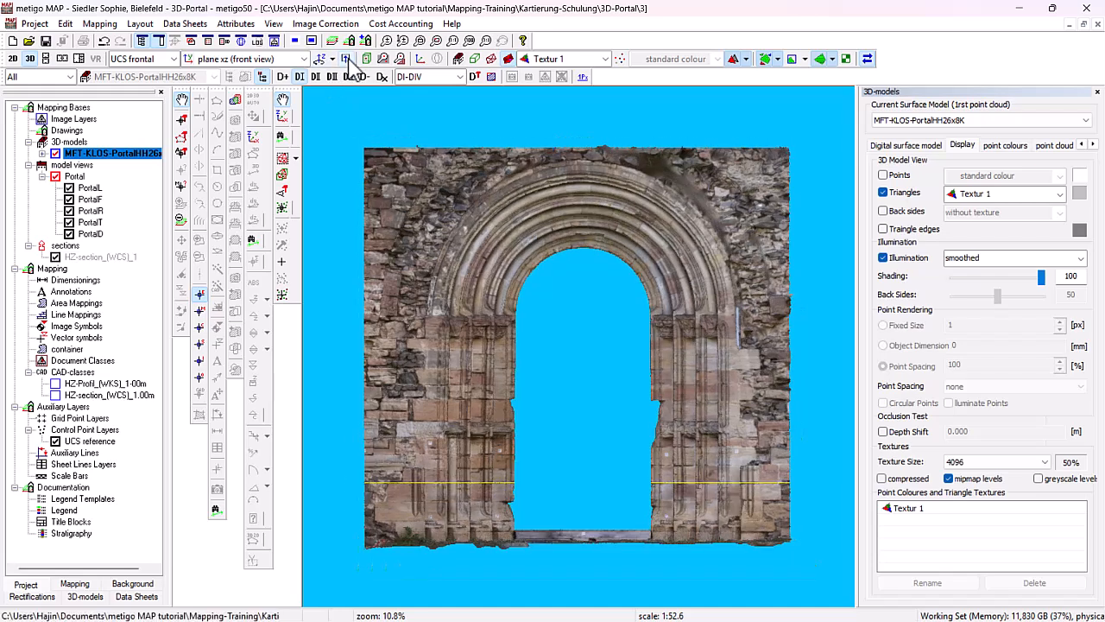
pyautogui.click(347, 59)
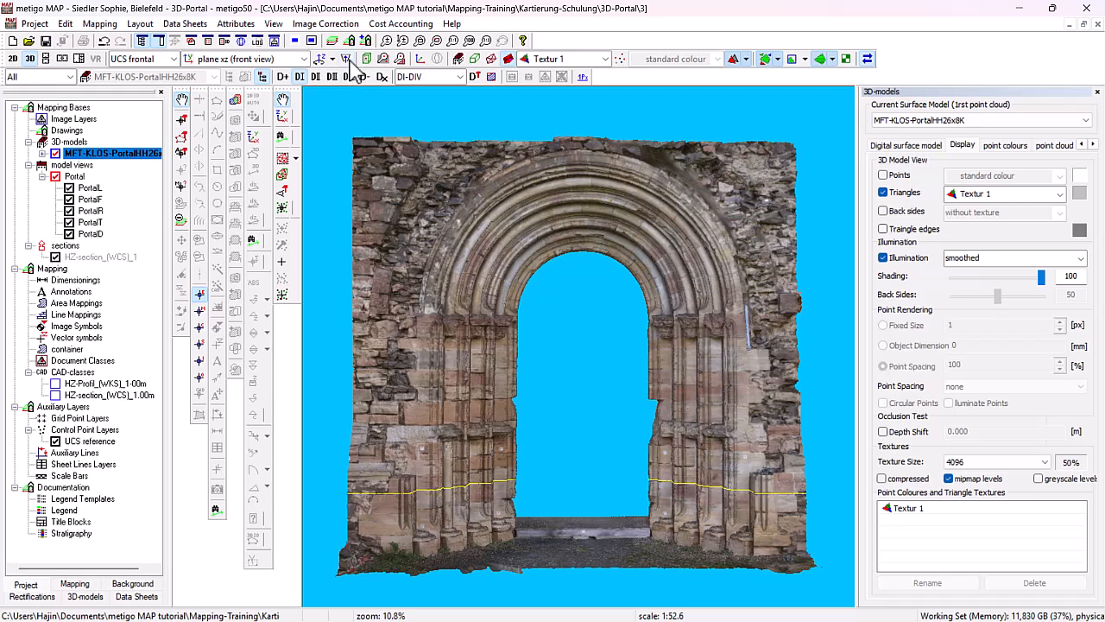
pyautogui.click(349, 61)
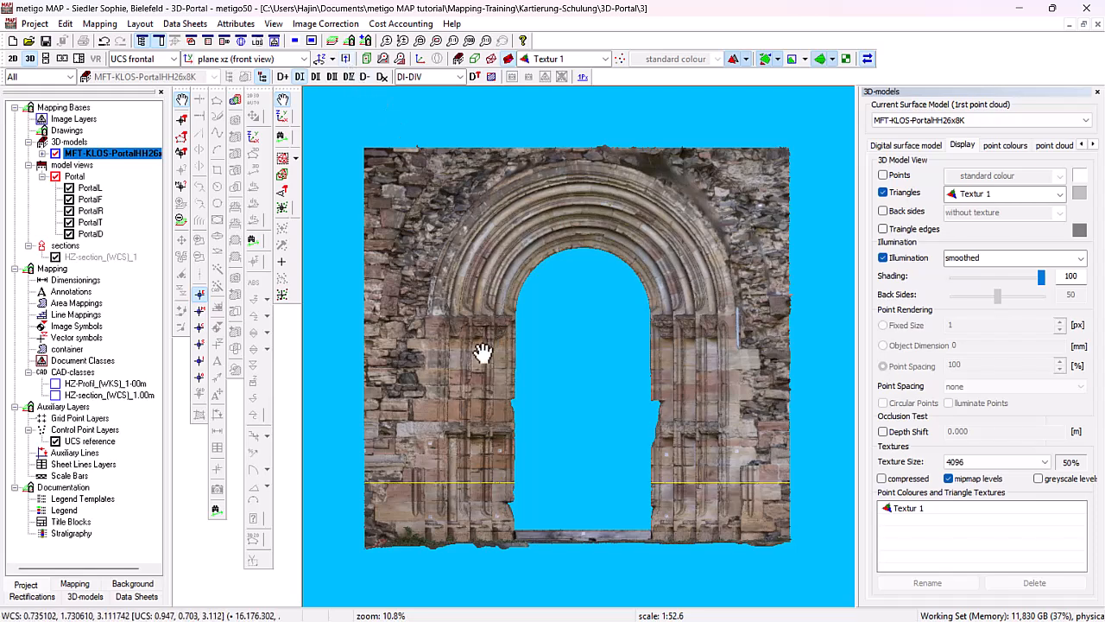
# Select the portal's base below the yellow section line across its full width and create a segment named floor from it
pyautogui.click(286, 163)
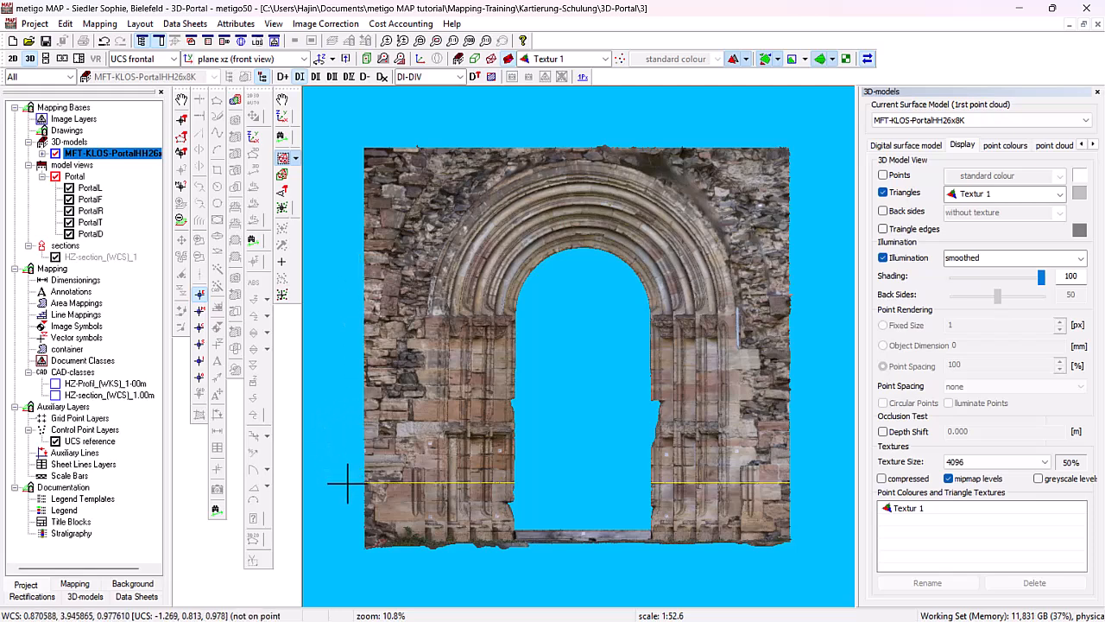
pyautogui.moveTo(346, 481); pyautogui.dragTo(817, 573)
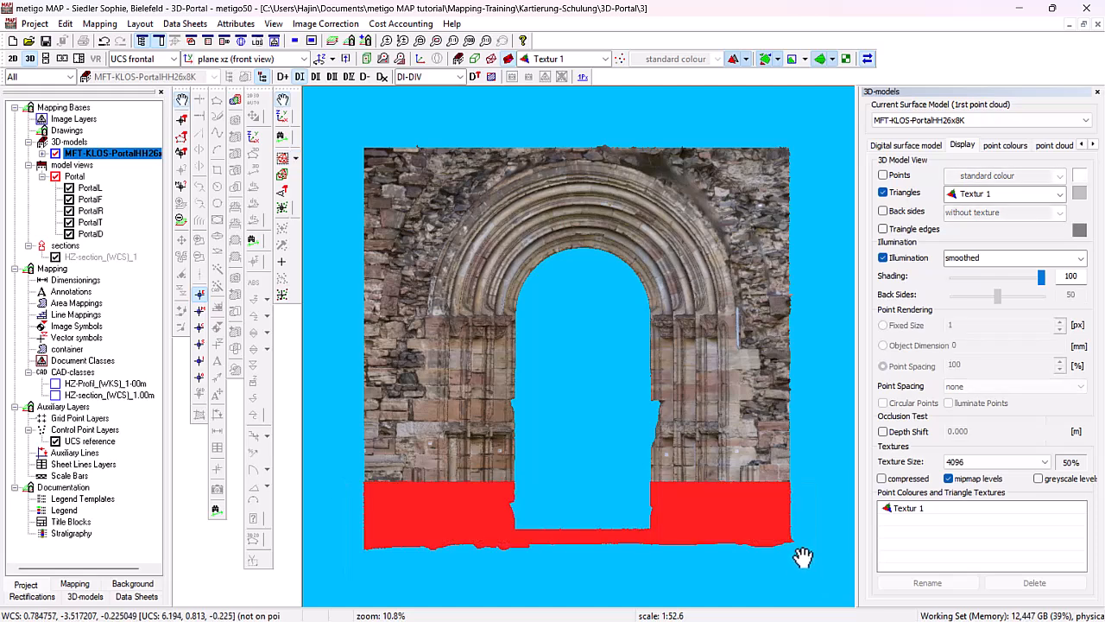
pyautogui.moveTo(802, 558); pyautogui.dragTo(801, 576)
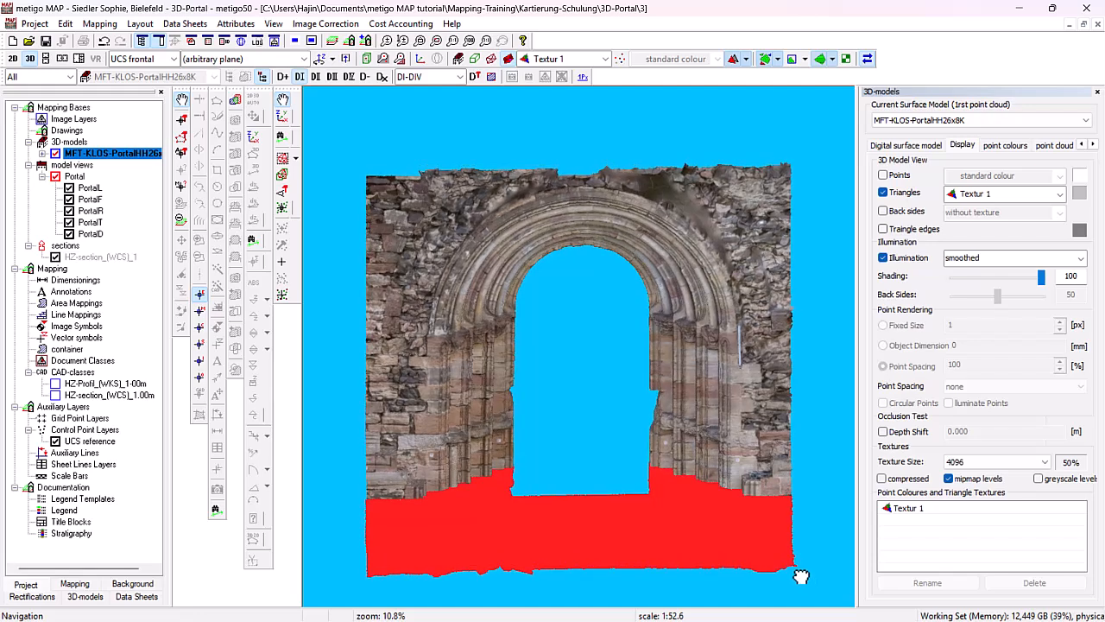
pyautogui.moveTo(801, 577); pyautogui.dragTo(802, 560)
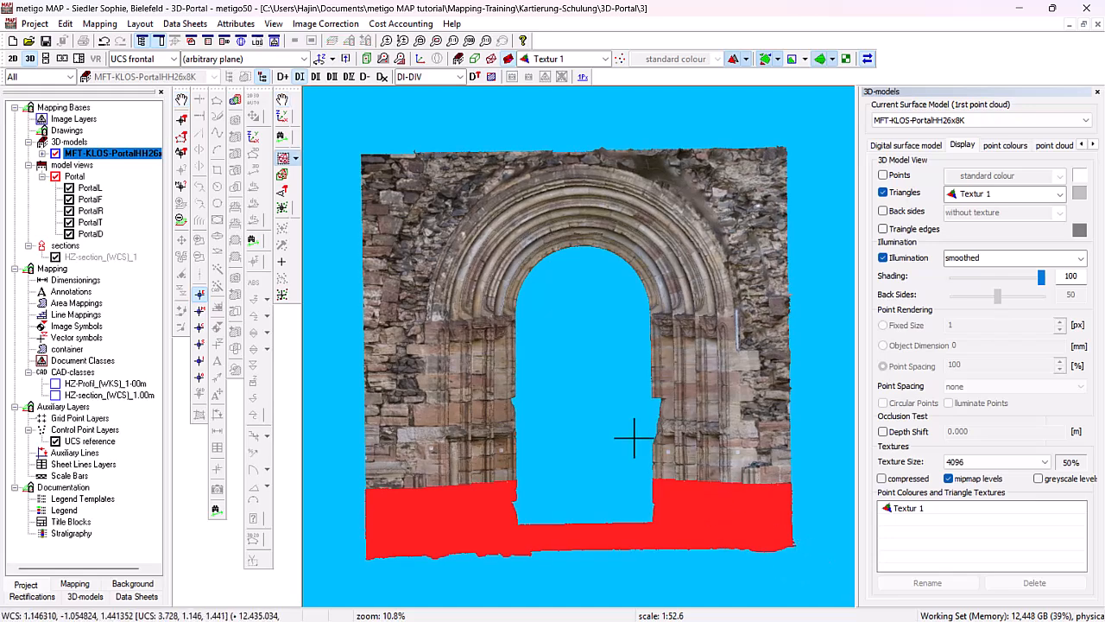
pyautogui.rightClick(101, 154)
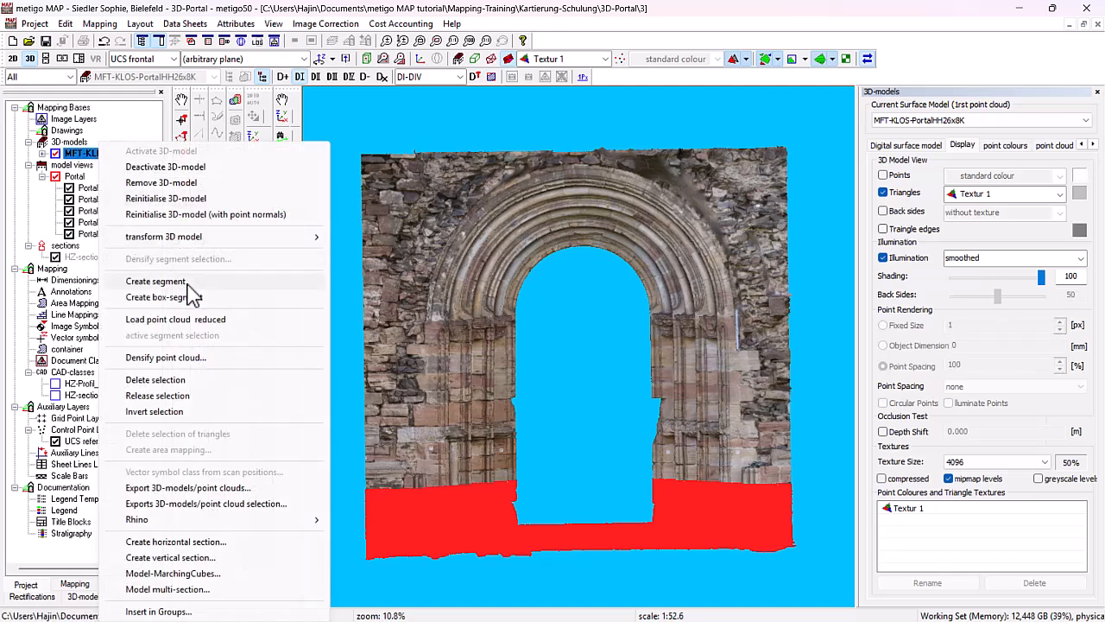
pyautogui.click(159, 281)
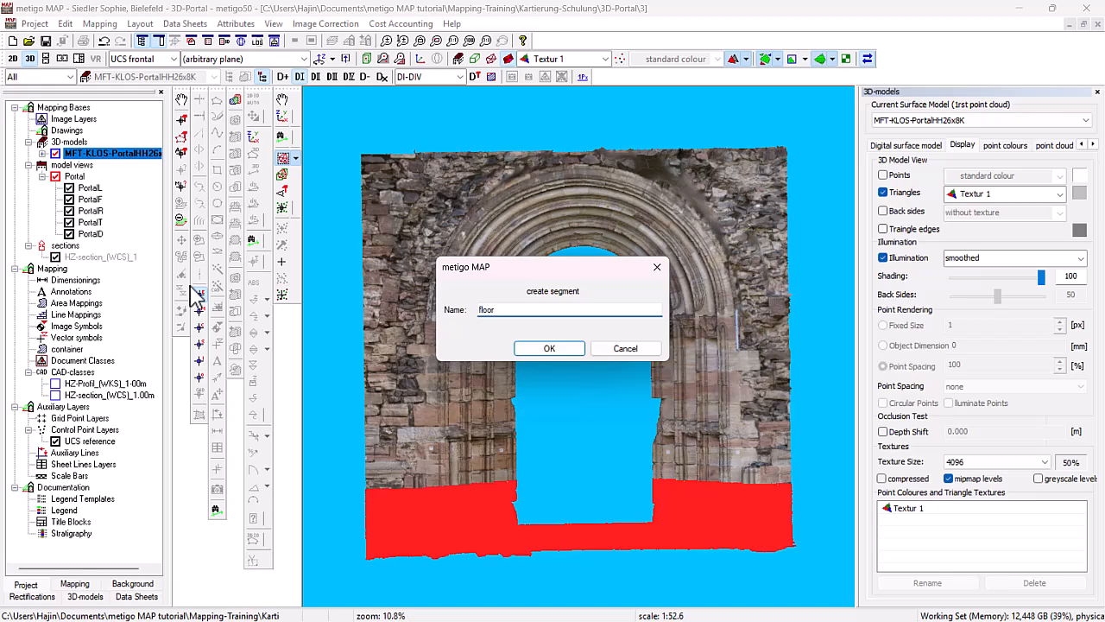
pyautogui.press('Return')
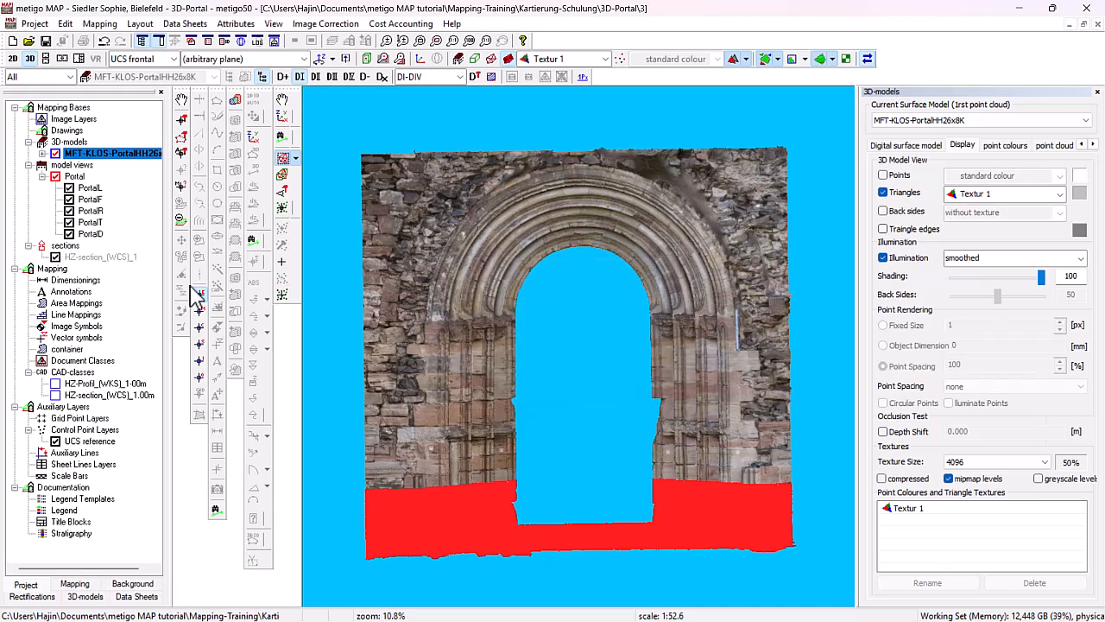
# Display only the floor segment of the 3D model and examine it from a raised angle
pyautogui.click(42, 154)
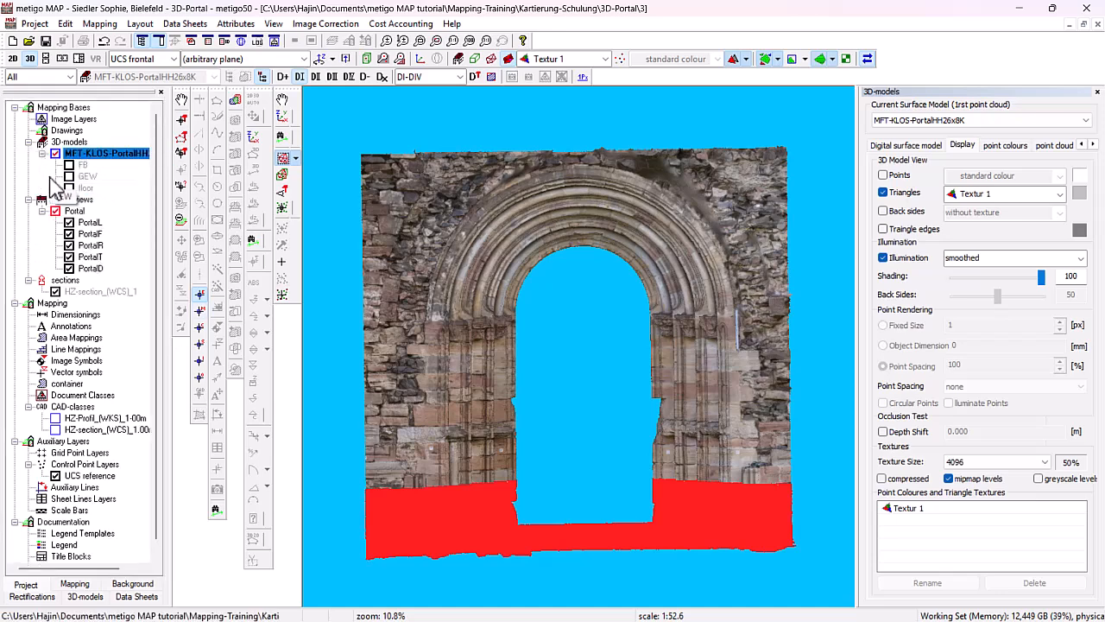
pyautogui.click(86, 188)
pyautogui.doubleClick(85, 190)
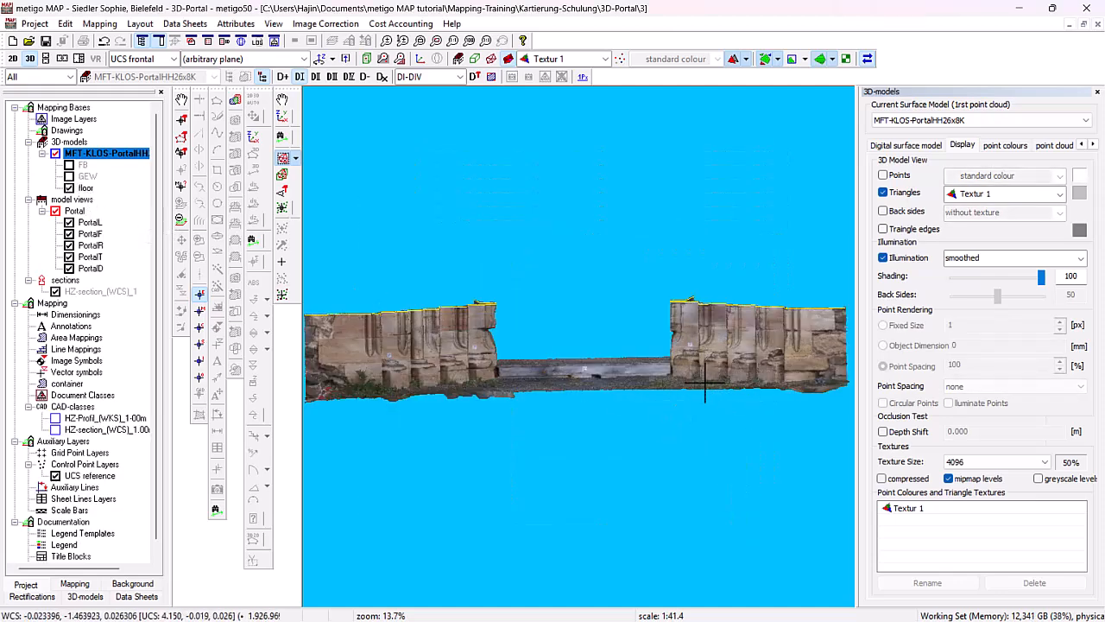
pyautogui.press('Escape')
pyautogui.moveTo(705, 381); pyautogui.dragTo(743, 397)
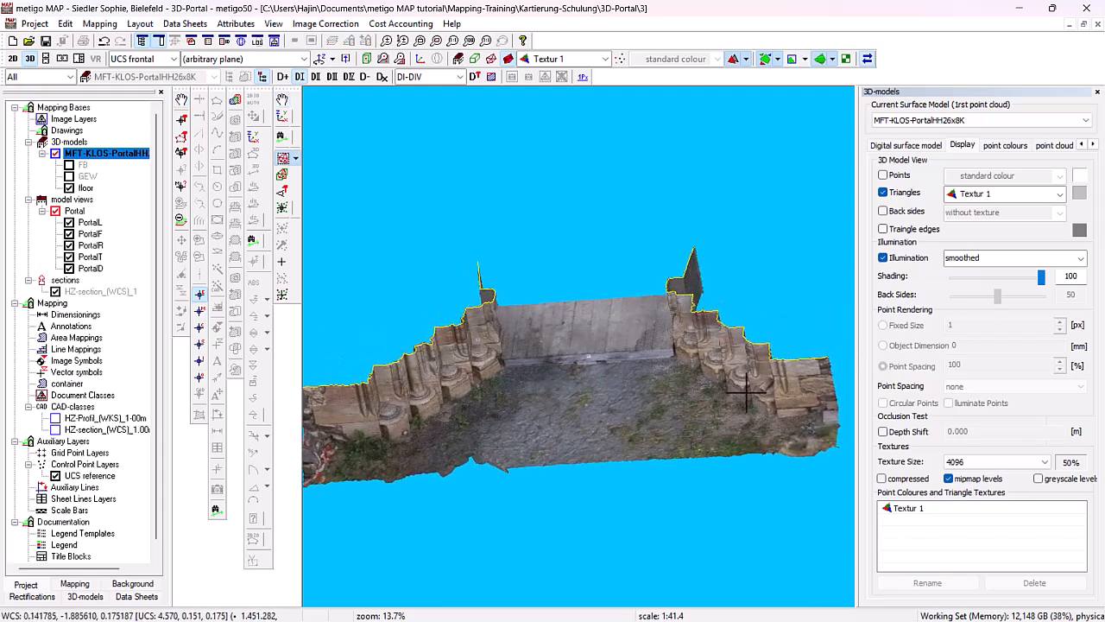
pyautogui.press('space')
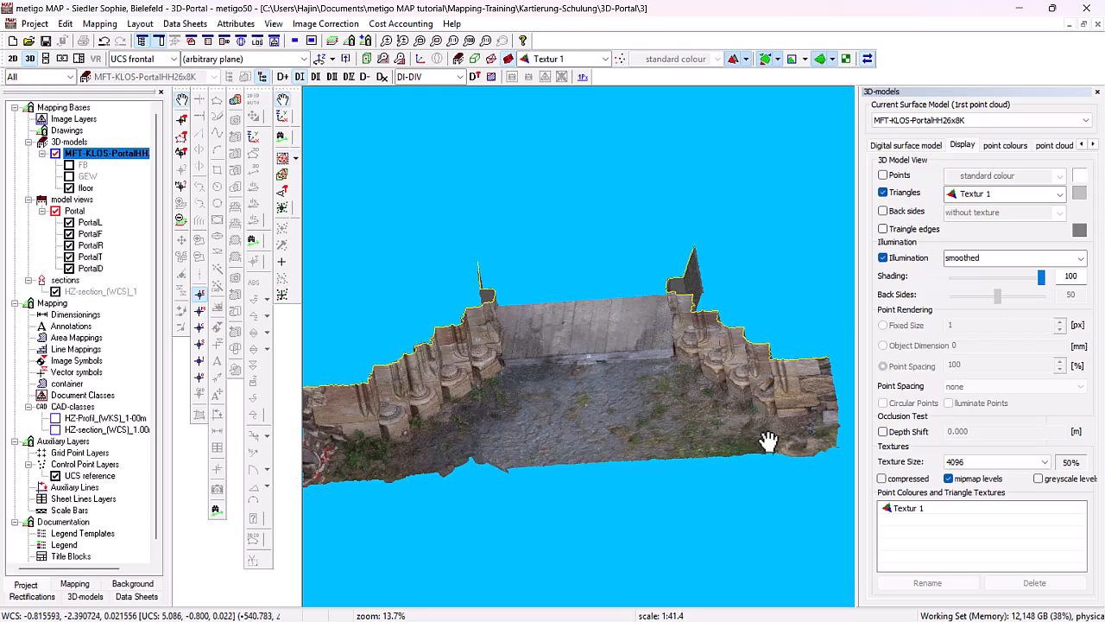
pyautogui.moveTo(768, 441); pyautogui.dragTo(780, 370)
pyautogui.press('space')
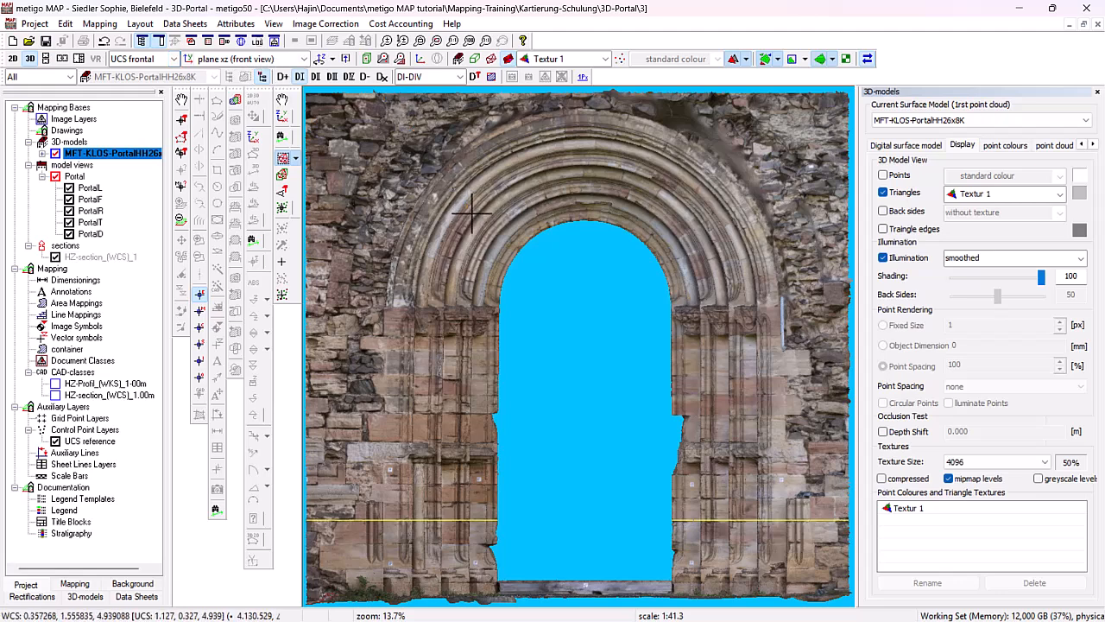
# Select the arch area above the column capitals with a rectangle and create a segment named arch from it
pyautogui.scroll(-2, 472, 212)
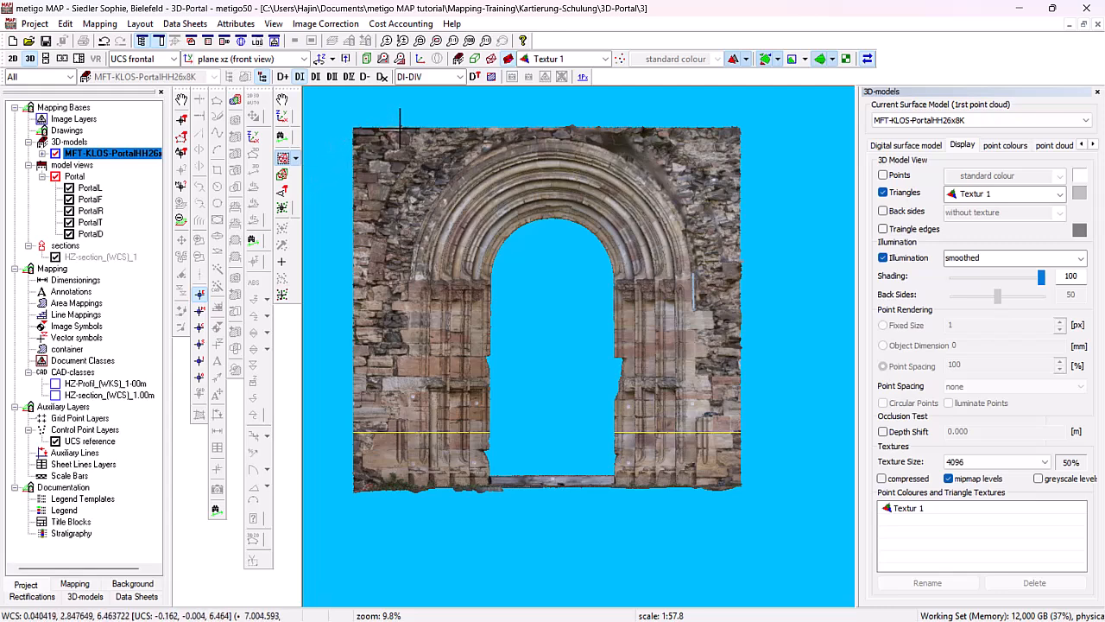
pyautogui.moveTo(403, 115); pyautogui.dragTo(704, 277)
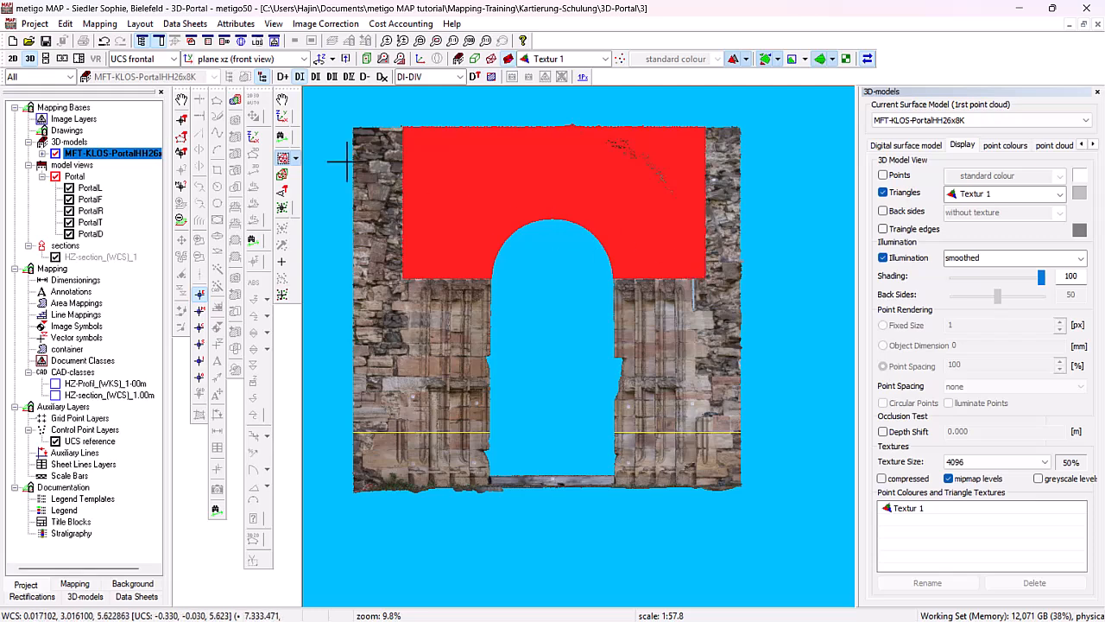
pyautogui.rightClick(118, 153)
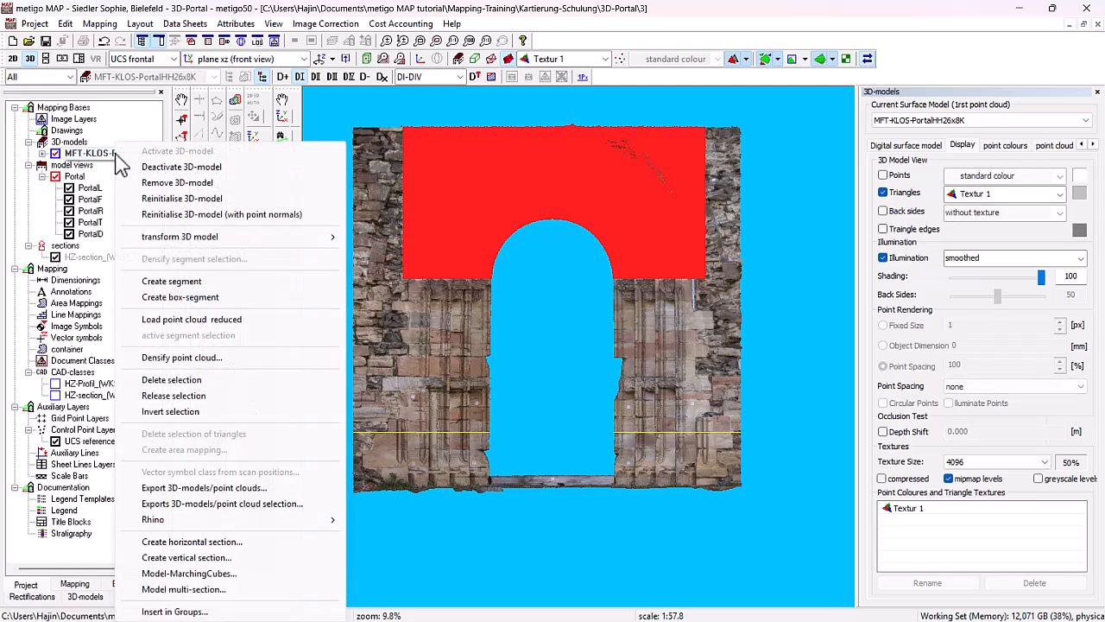
pyautogui.click(172, 282)
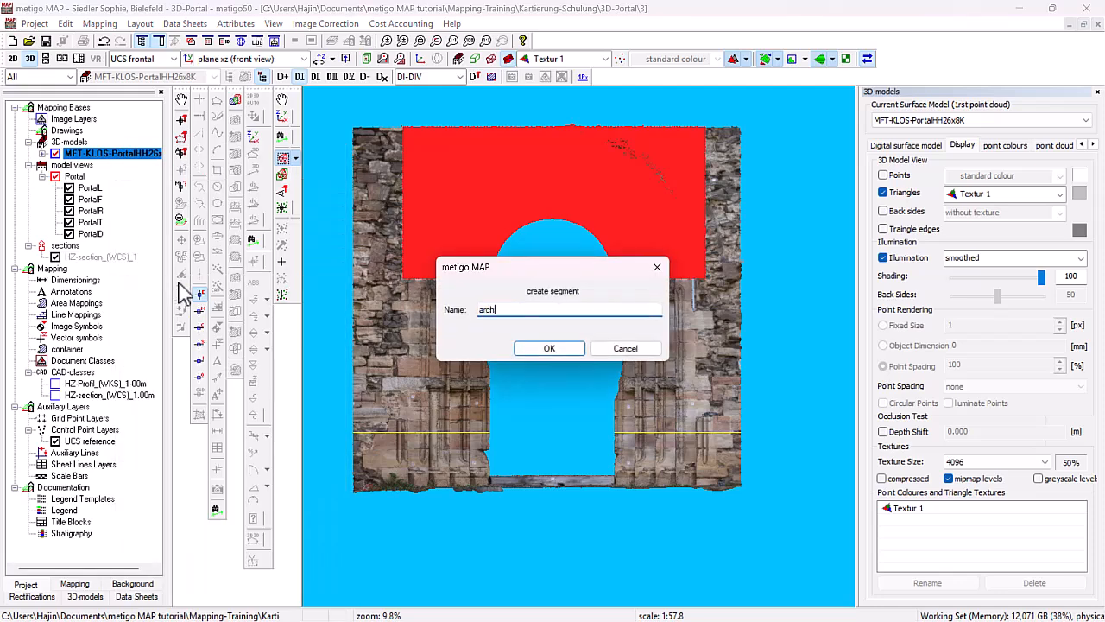
pyautogui.click(563, 347)
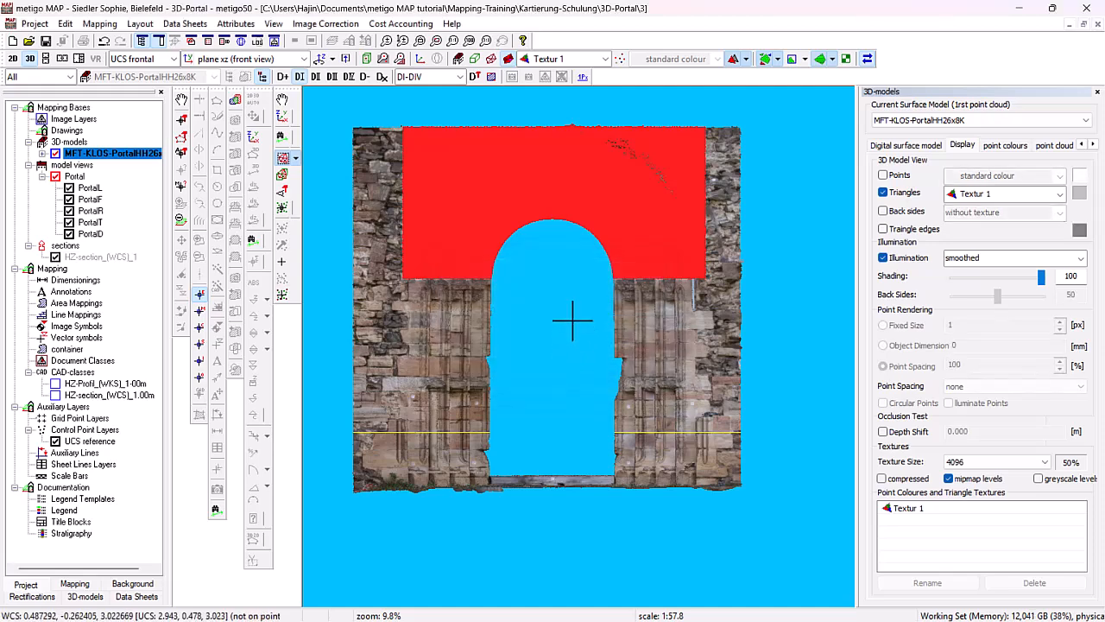
# Display only the arch segment of the 3D model
pyautogui.click(41, 153)
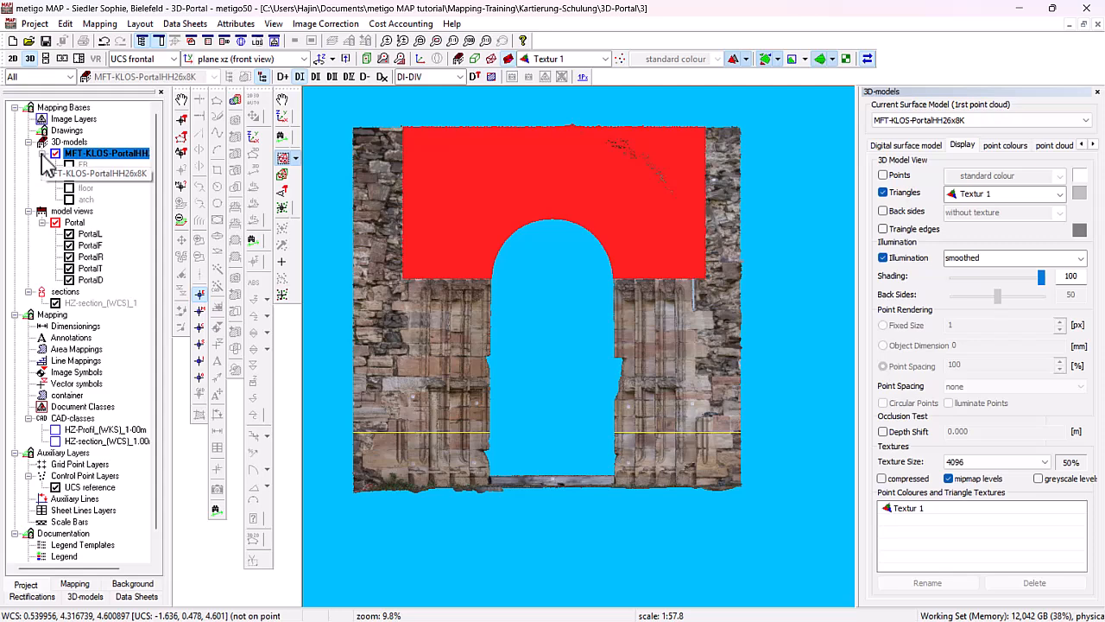
pyautogui.click(83, 199)
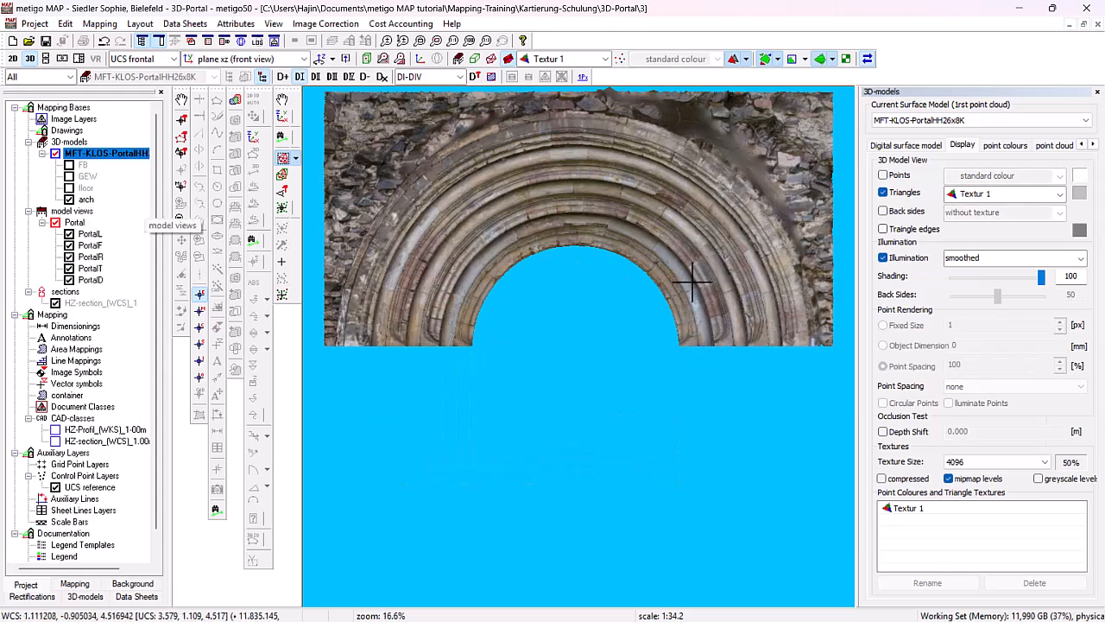
# In the plane xz front view, select the rubble masonry surrounding the arch with a polygon following the arch's outer edge
pyautogui.moveTo(608, 303)
pyautogui.mouseDown(button='middle')
pyautogui.moveTo(611, 218)
pyautogui.moveTo(599, 314)
pyautogui.moveTo(617, 306)
pyautogui.moveTo(580, 303)
pyautogui.moveTo(606, 295)
pyautogui.mouseUp(button='middle')
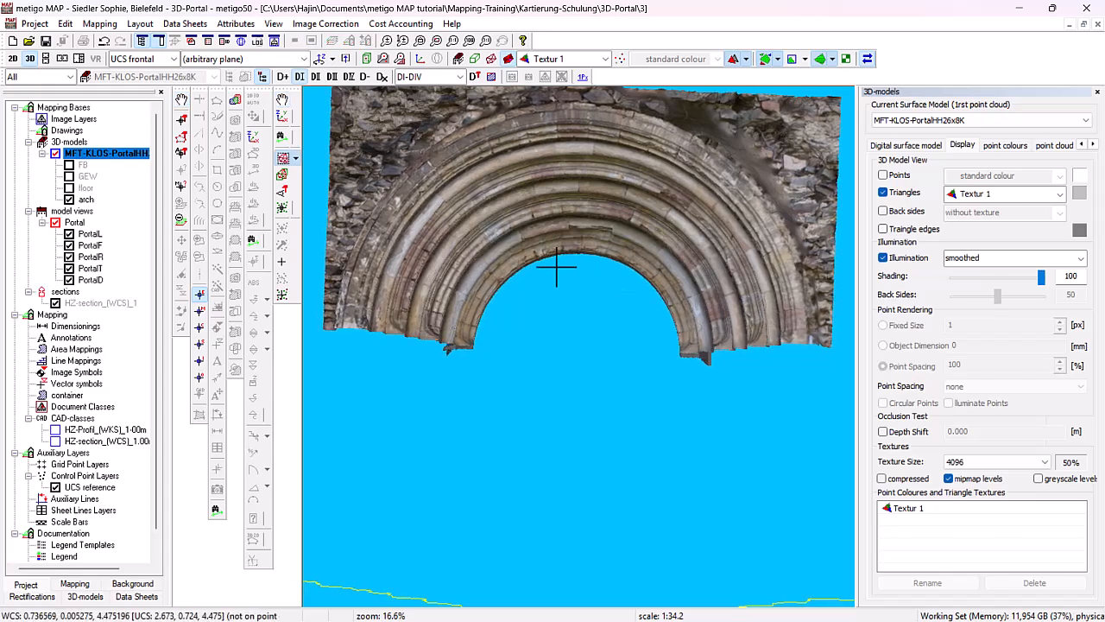
pyautogui.click(303, 59)
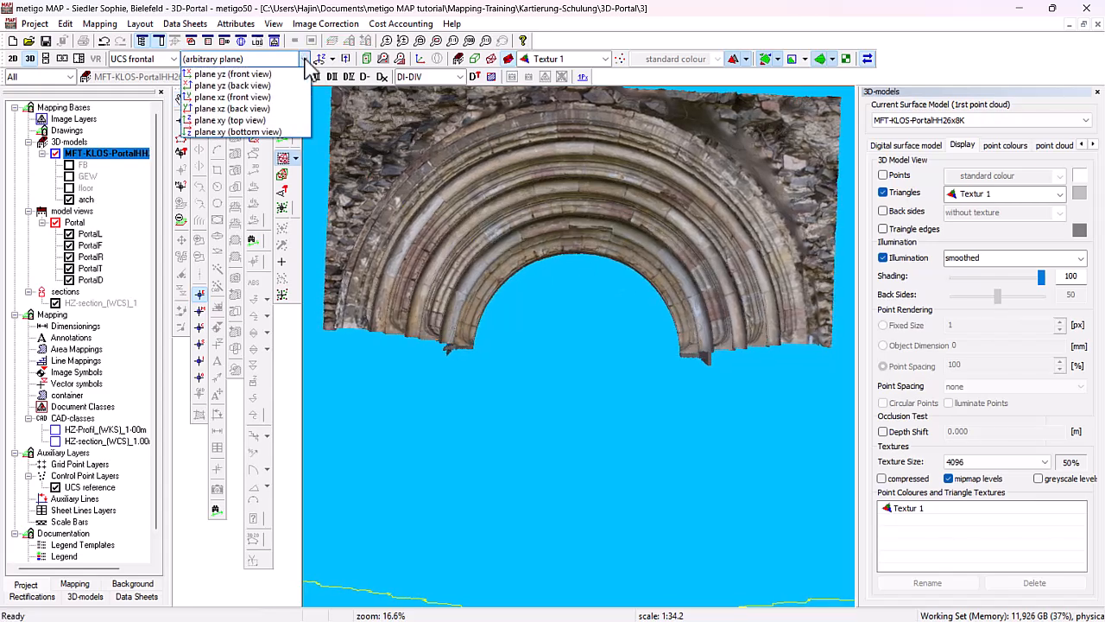
pyautogui.click(266, 98)
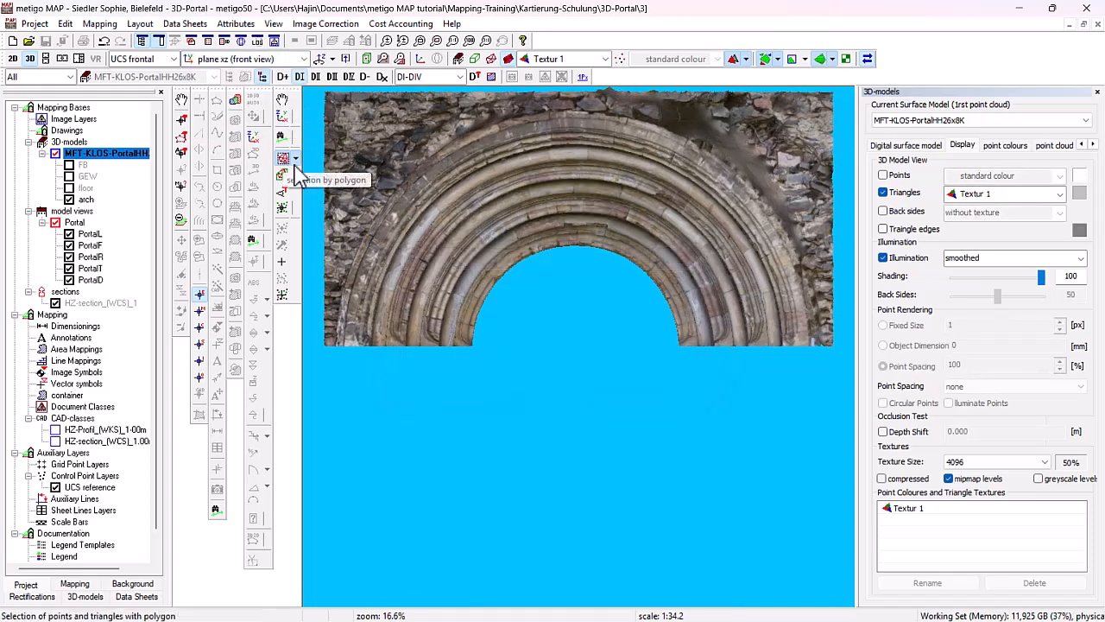
pyautogui.click(283, 161)
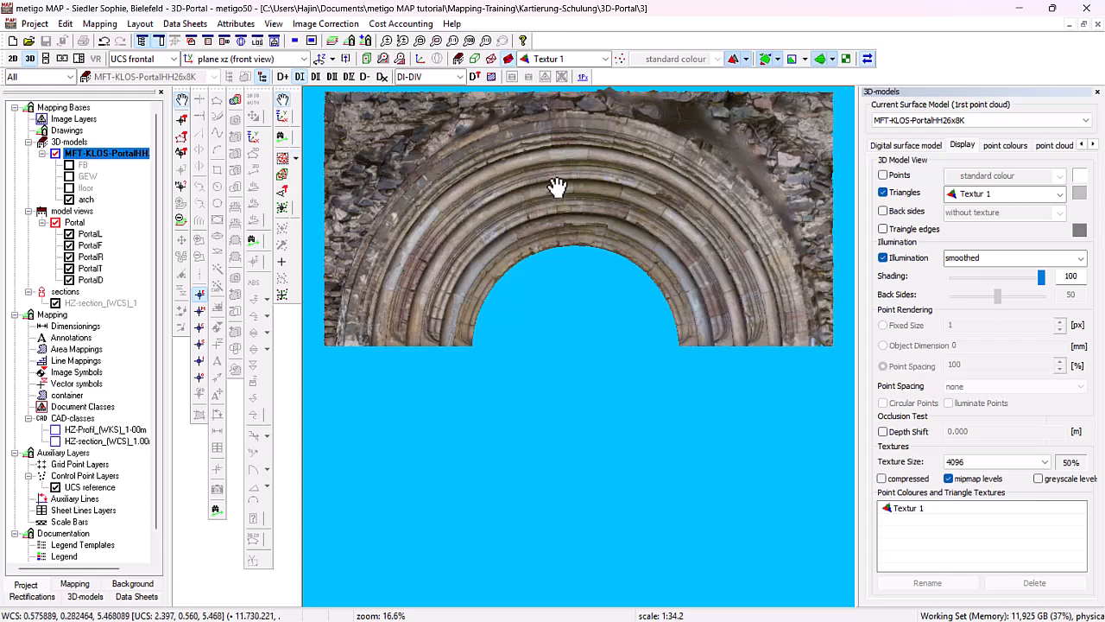
pyautogui.moveTo(560, 184); pyautogui.dragTo(560, 259, button='middle')
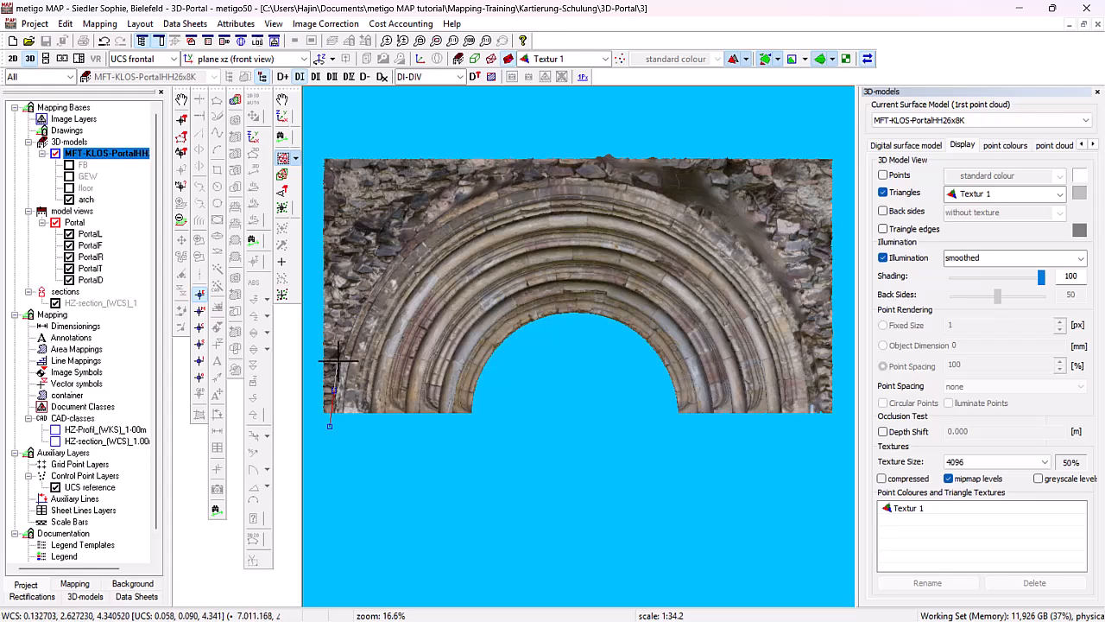
pyautogui.click(352, 317)
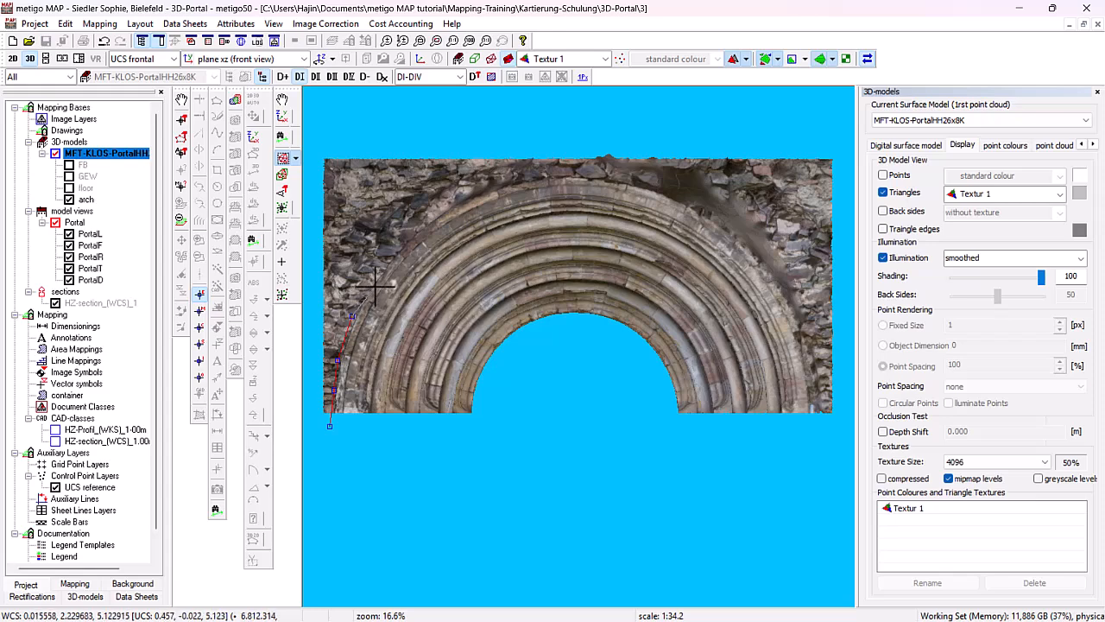
pyautogui.click(379, 273)
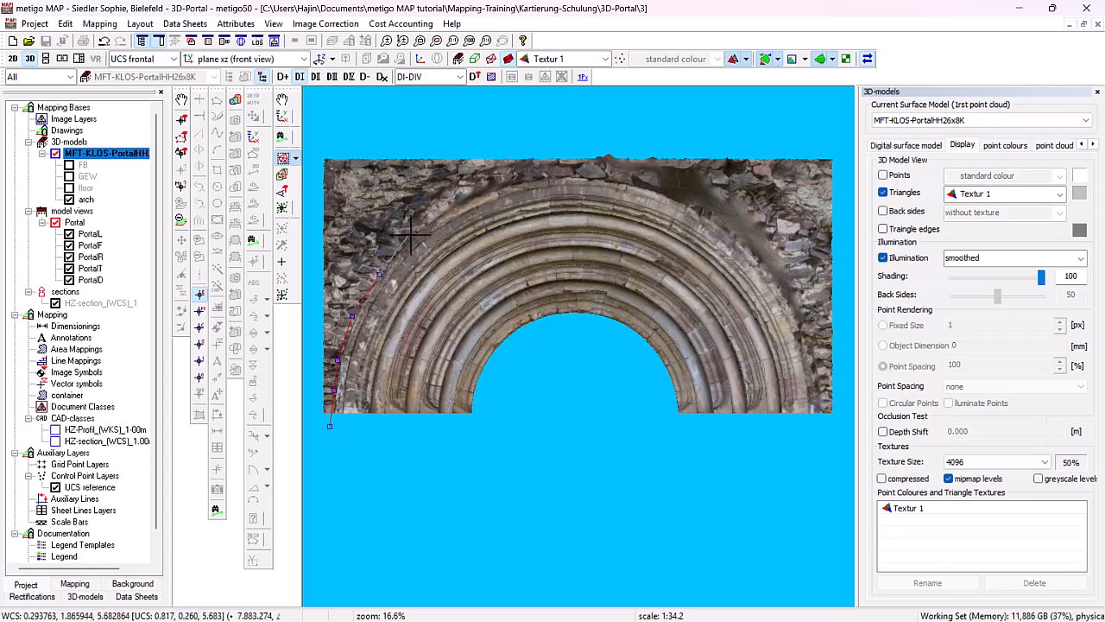
pyautogui.click(413, 229)
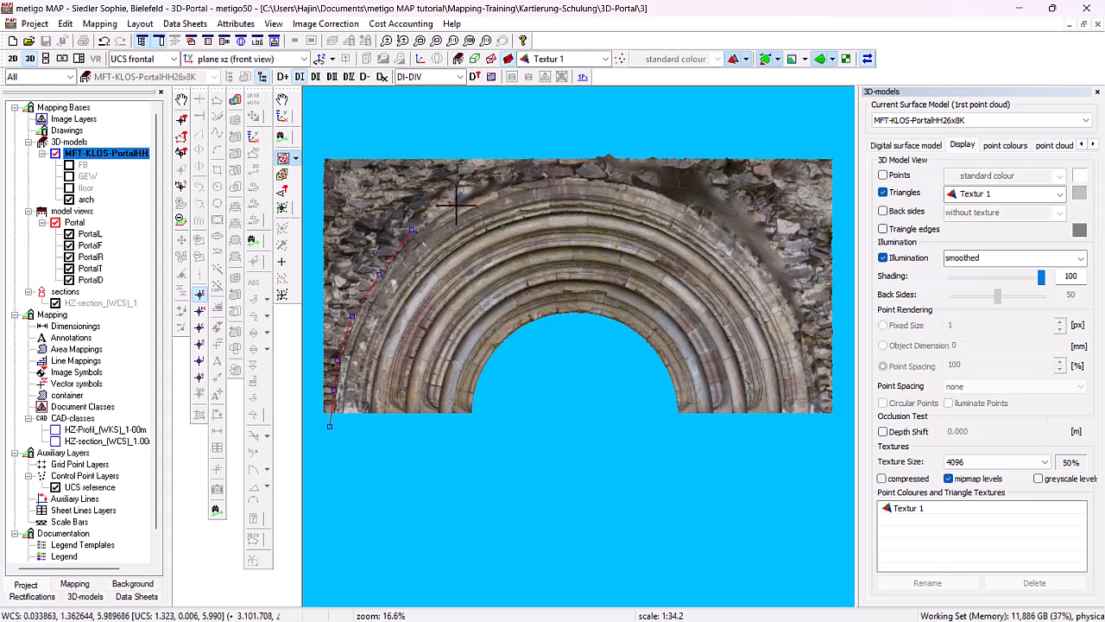
pyautogui.click(457, 202)
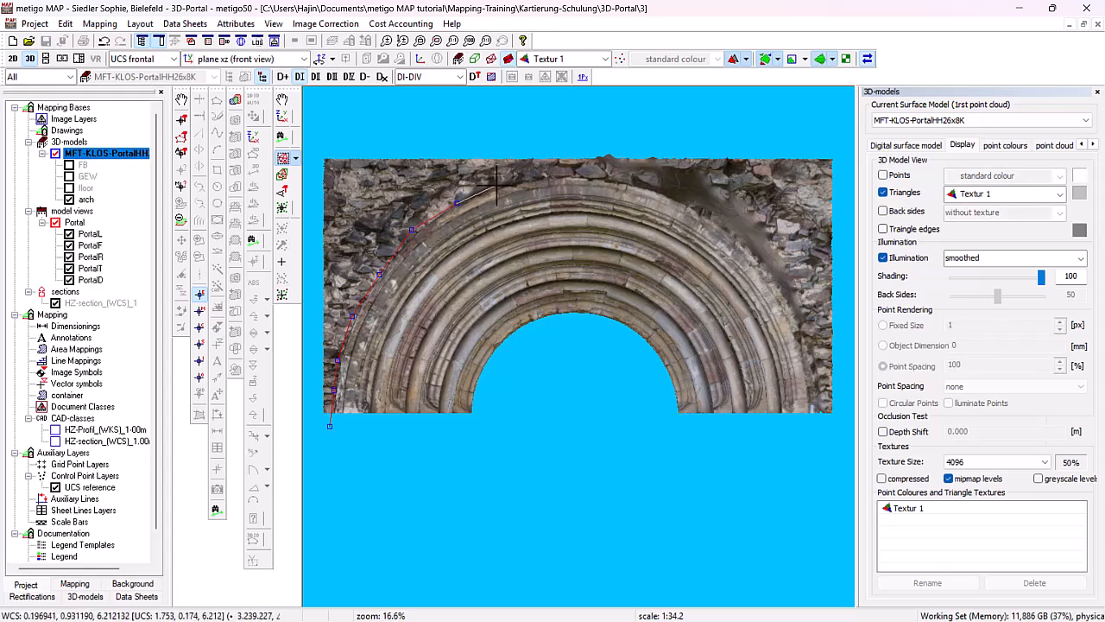
pyautogui.click(498, 184)
pyautogui.click(562, 173)
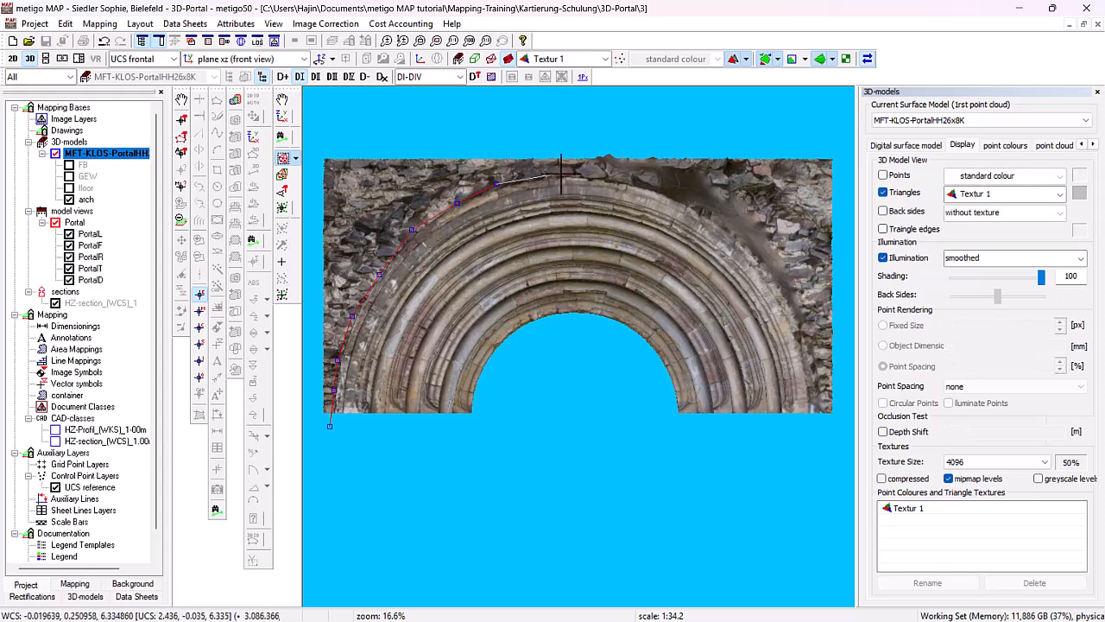
pyautogui.click(620, 174)
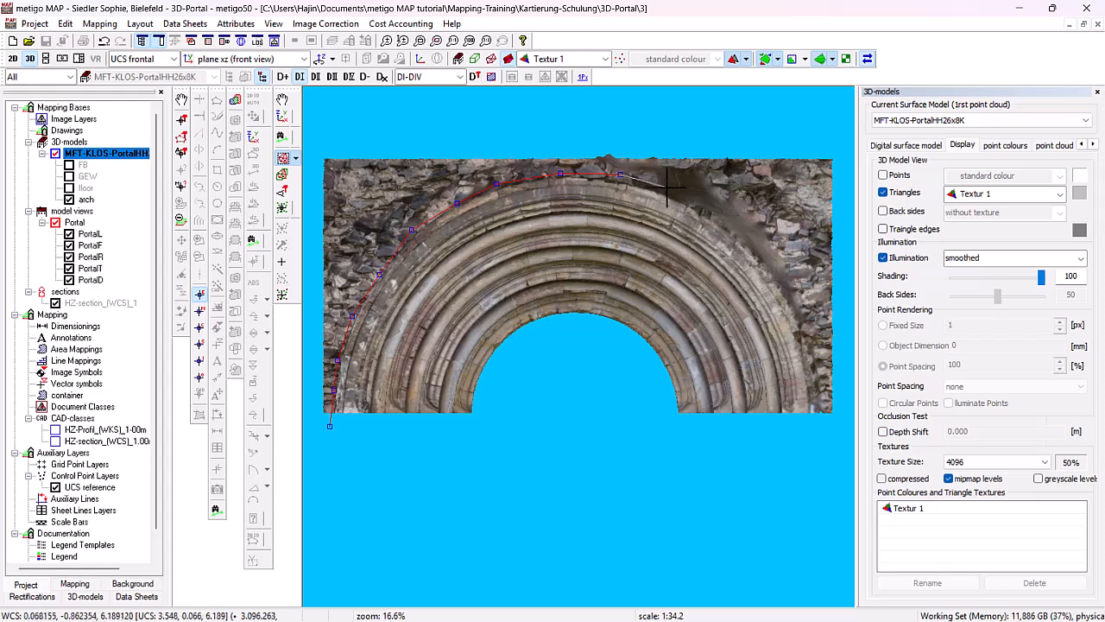
pyautogui.click(699, 208)
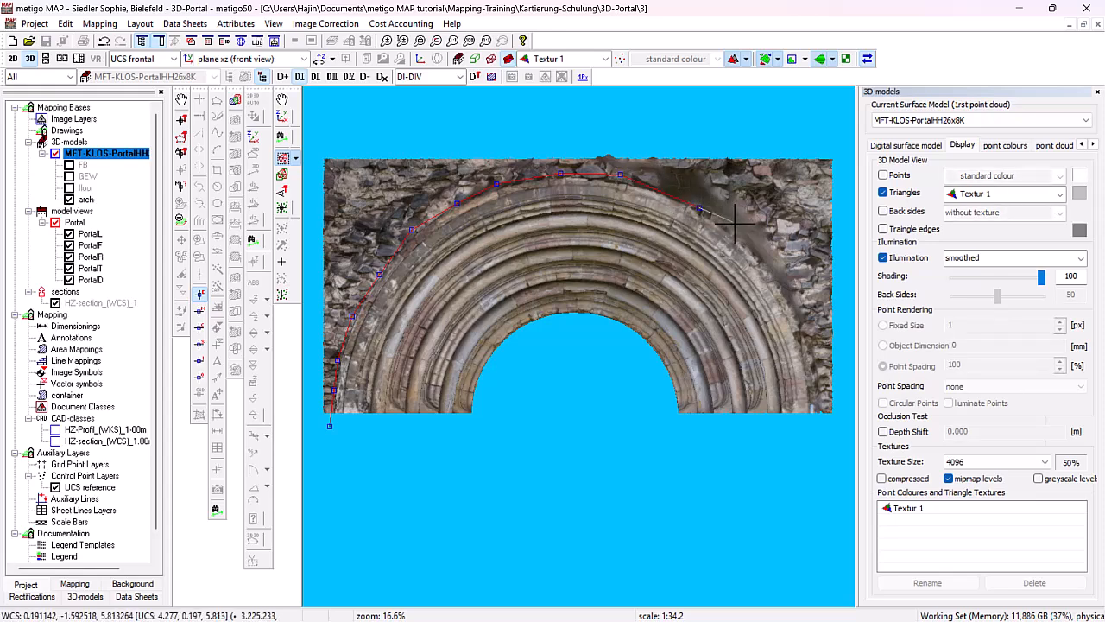
pyautogui.click(743, 241)
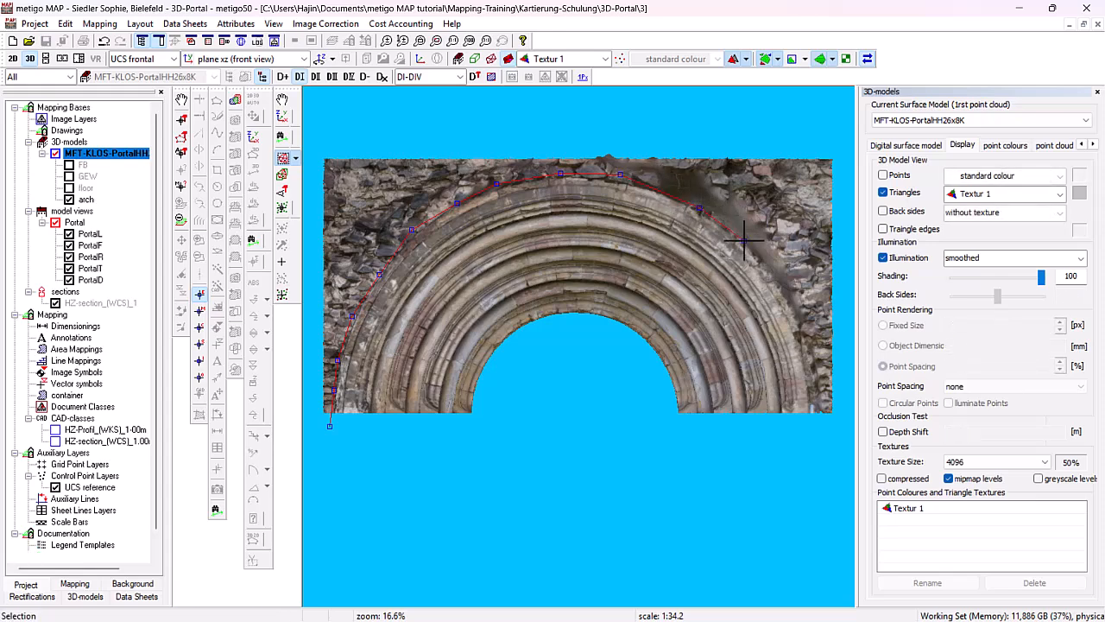
pyautogui.click(776, 275)
pyautogui.click(800, 308)
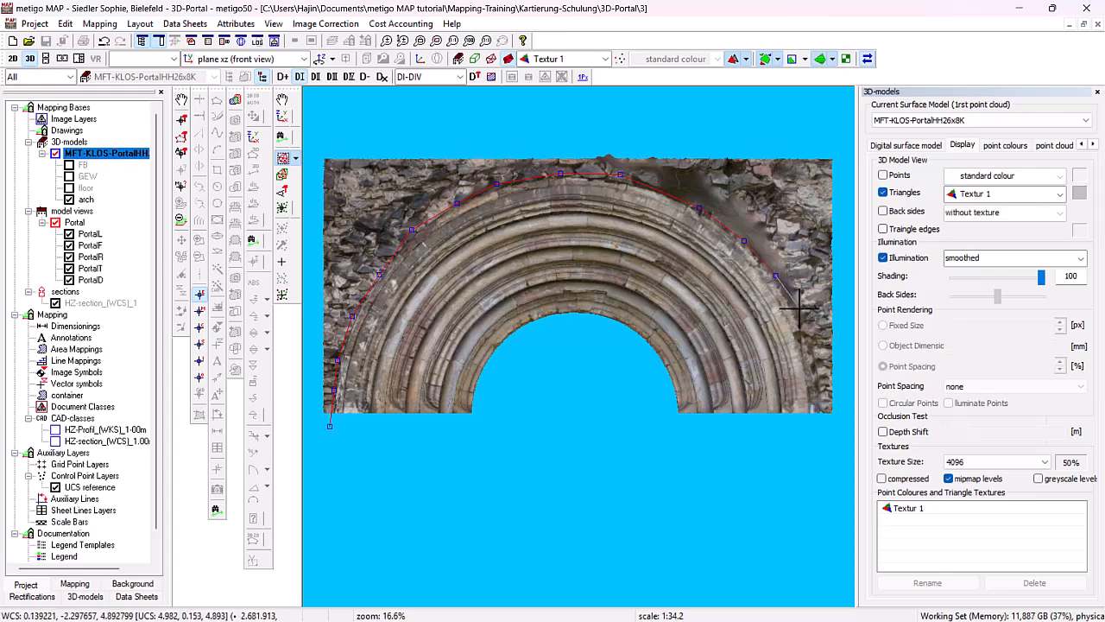
pyautogui.click(816, 394)
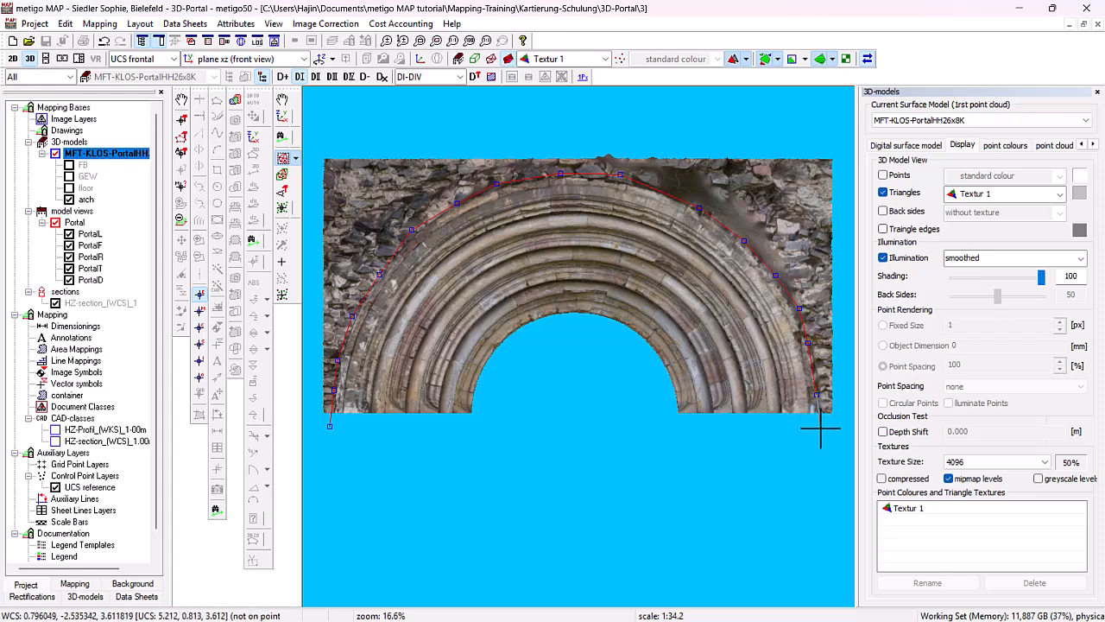
pyautogui.click(817, 431)
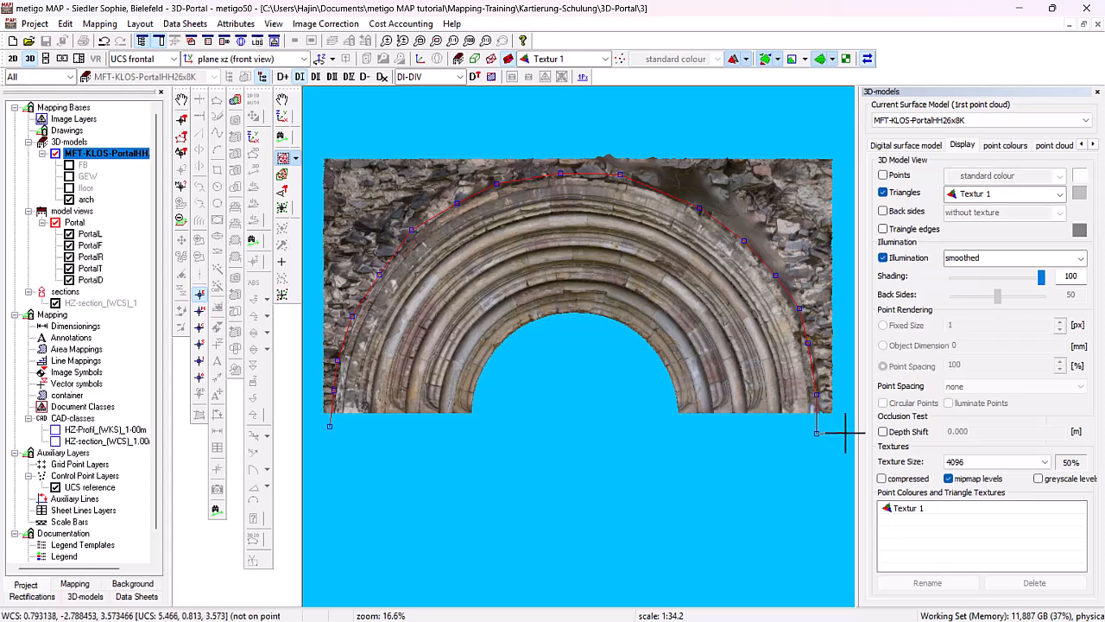
pyautogui.click(845, 430)
pyautogui.click(841, 125)
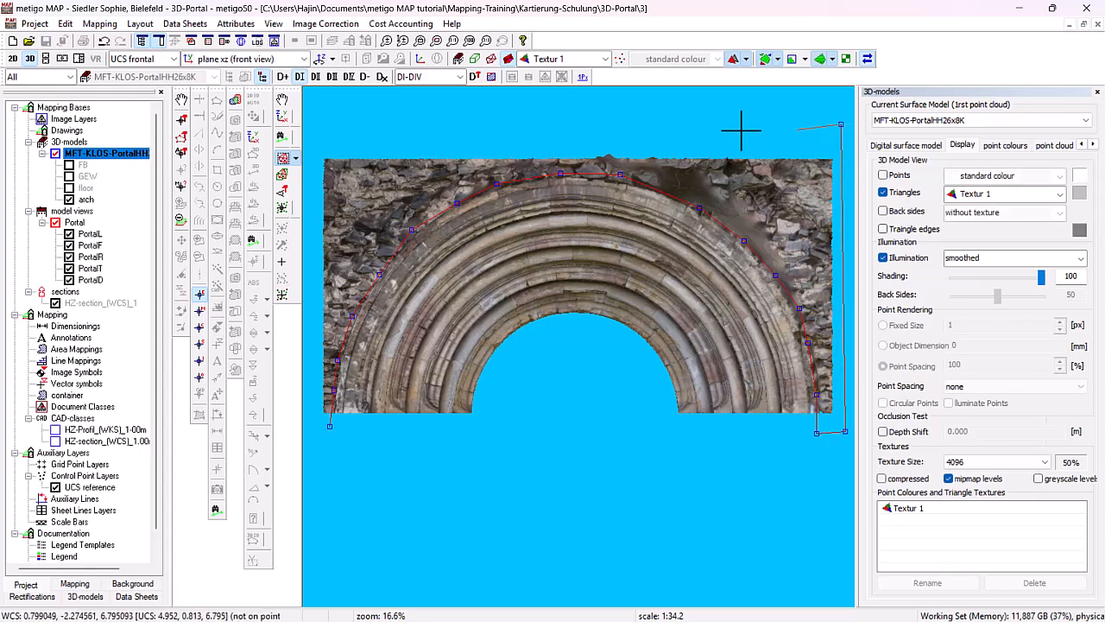
pyautogui.click(316, 127)
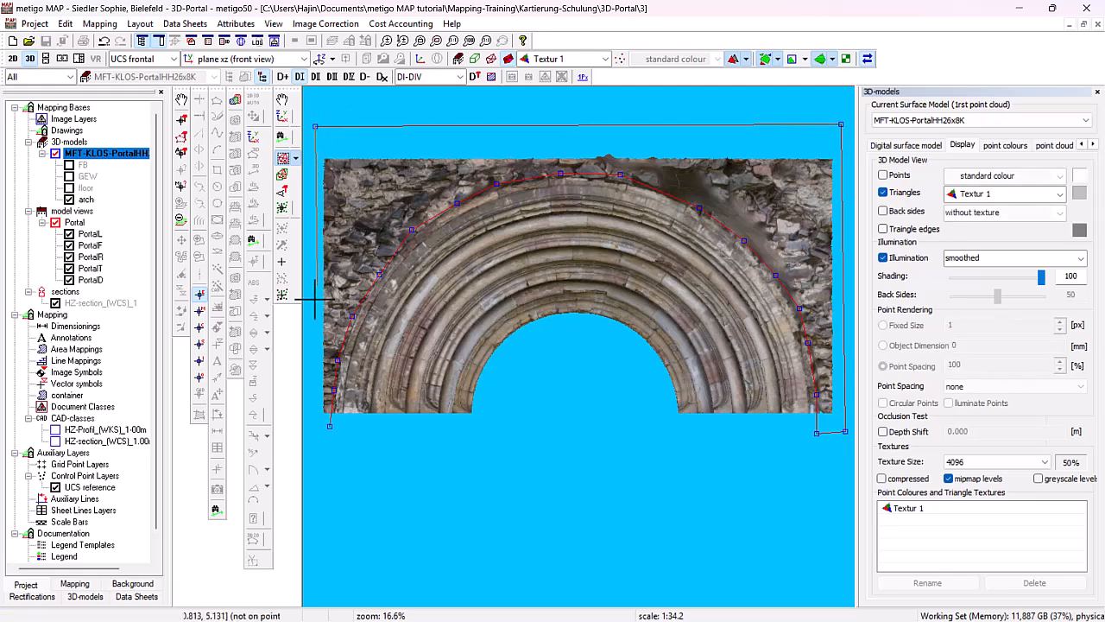
pyautogui.click(310, 428)
pyautogui.rightClick(311, 427)
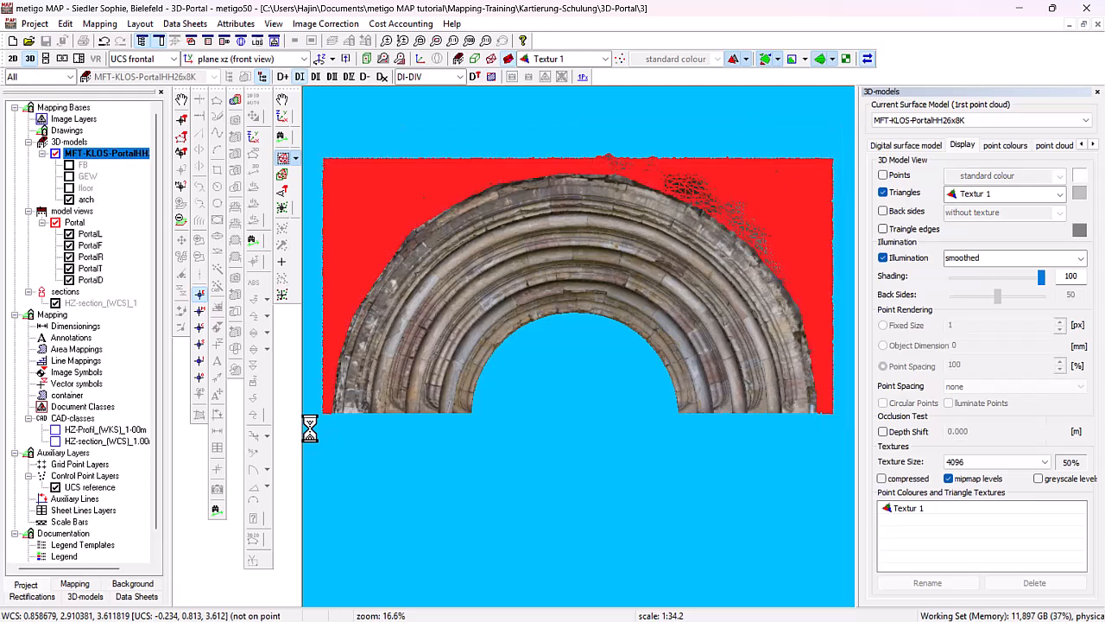
# Remove the selected surrounding masonry from the arch segment
pyautogui.rightClick(86, 201)
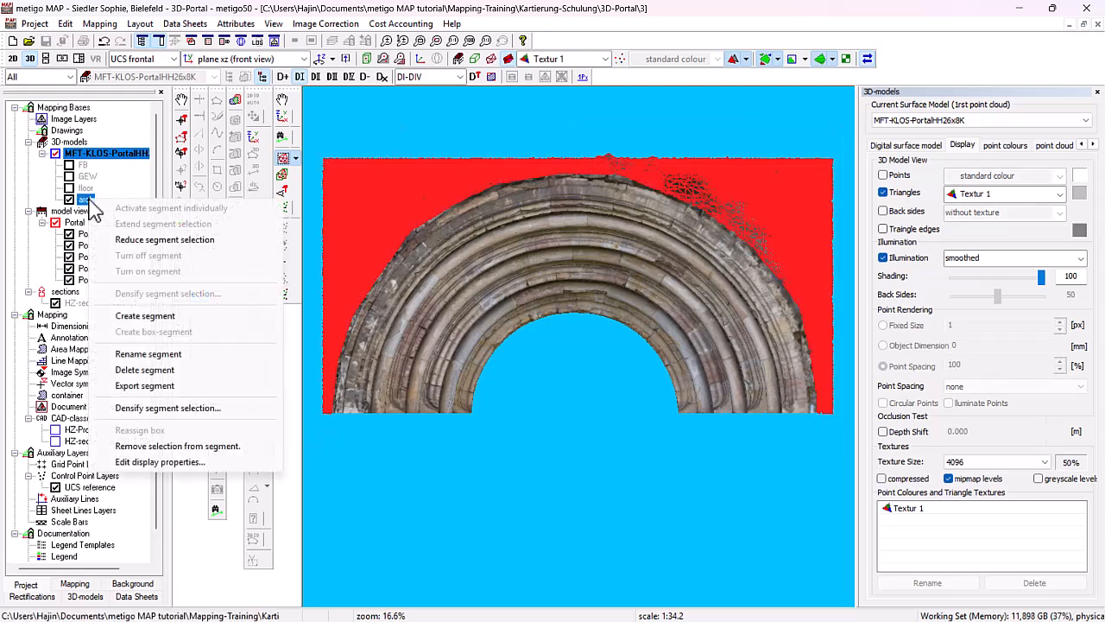
pyautogui.click(187, 448)
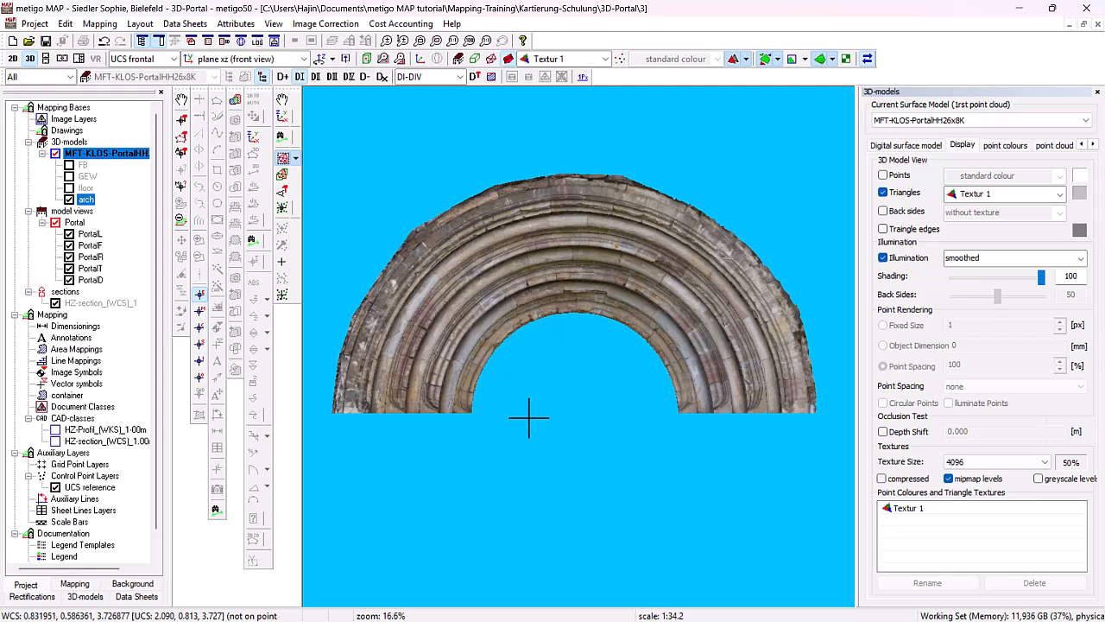
pyautogui.click(181, 100)
pyautogui.moveTo(555, 316); pyautogui.dragTo(554, 269)
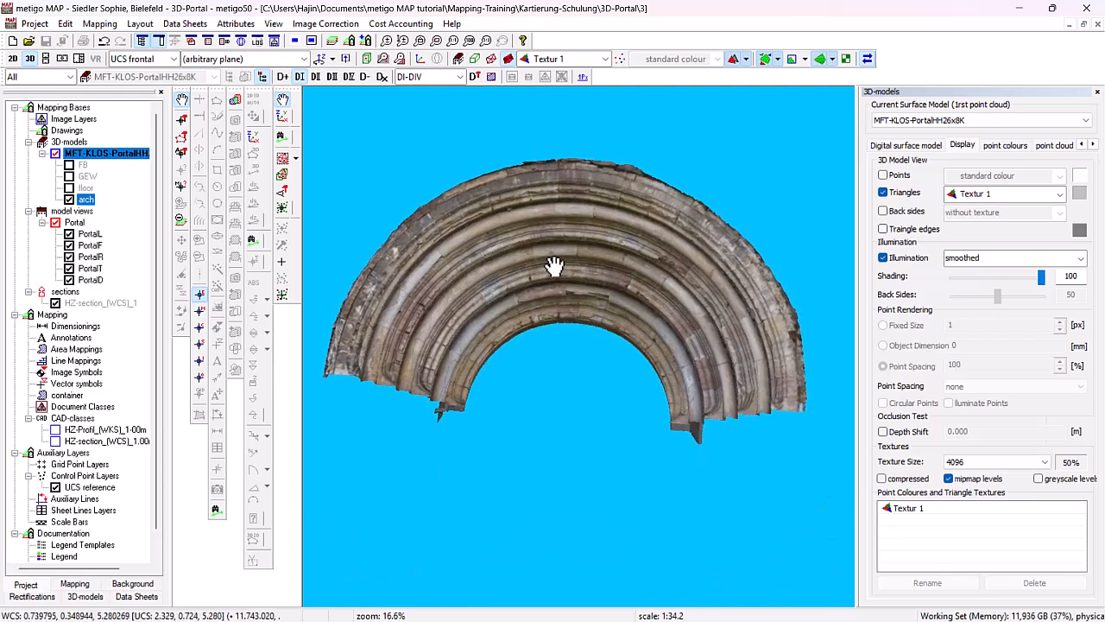
# In the 2D view, restrict the PortalD model view to only the floor segment of the 3D model
pyautogui.click(13, 60)
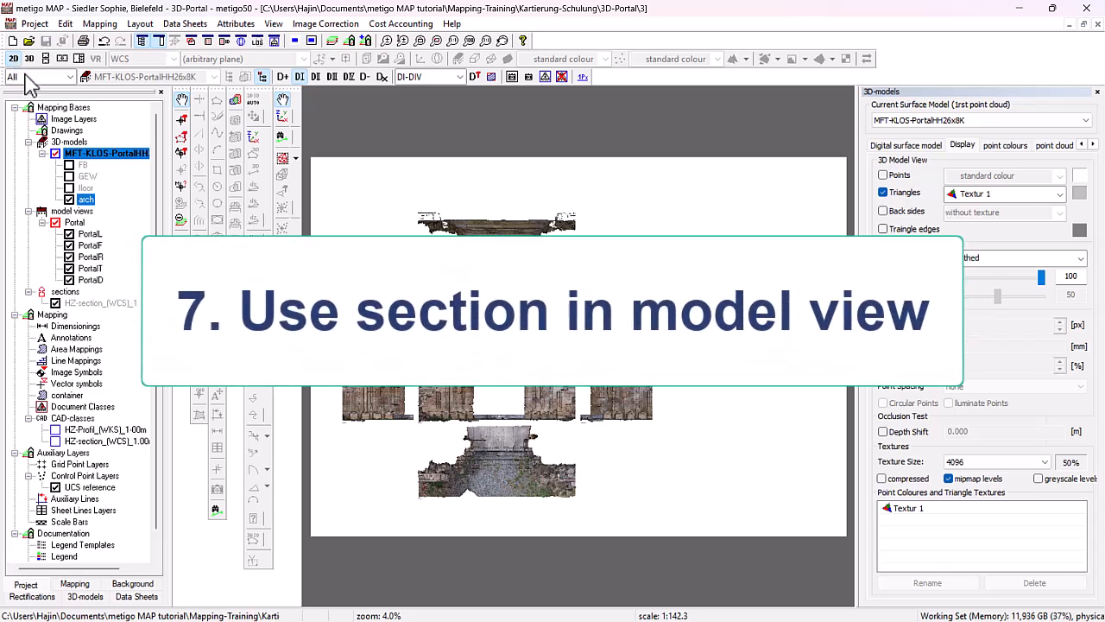
pyautogui.click(92, 280)
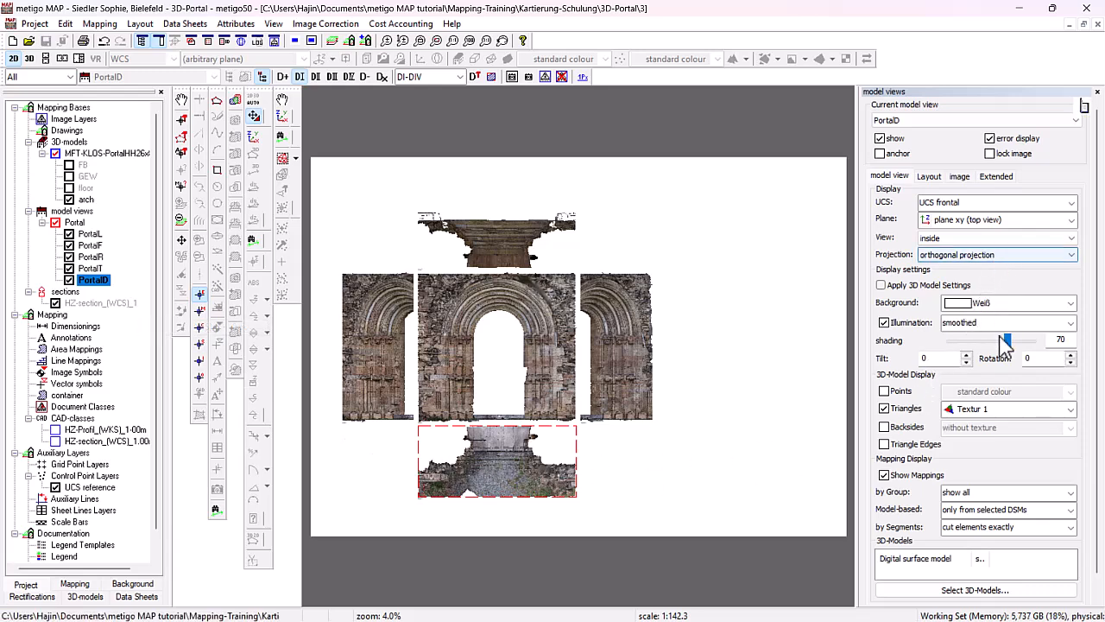
pyautogui.click(976, 591)
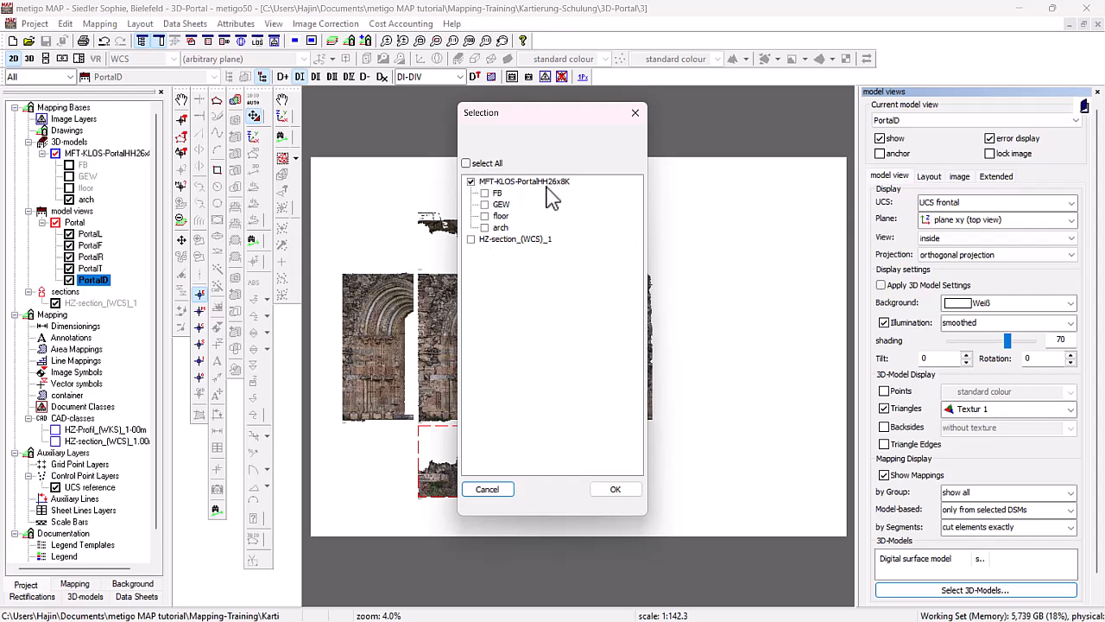
pyautogui.click(487, 229)
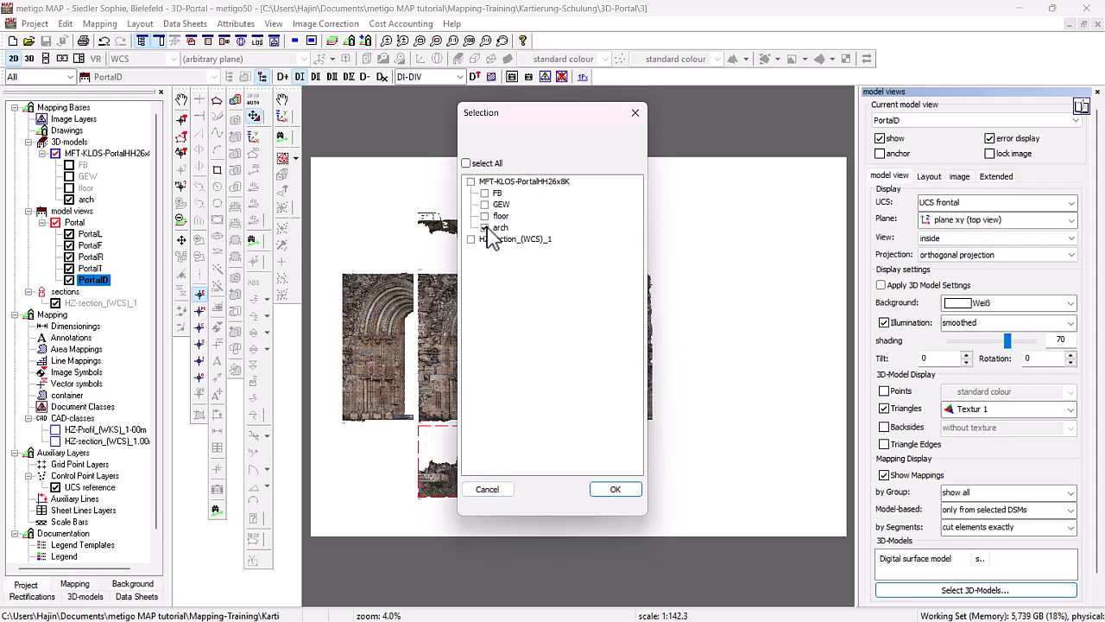
pyautogui.click(485, 217)
pyautogui.click(485, 230)
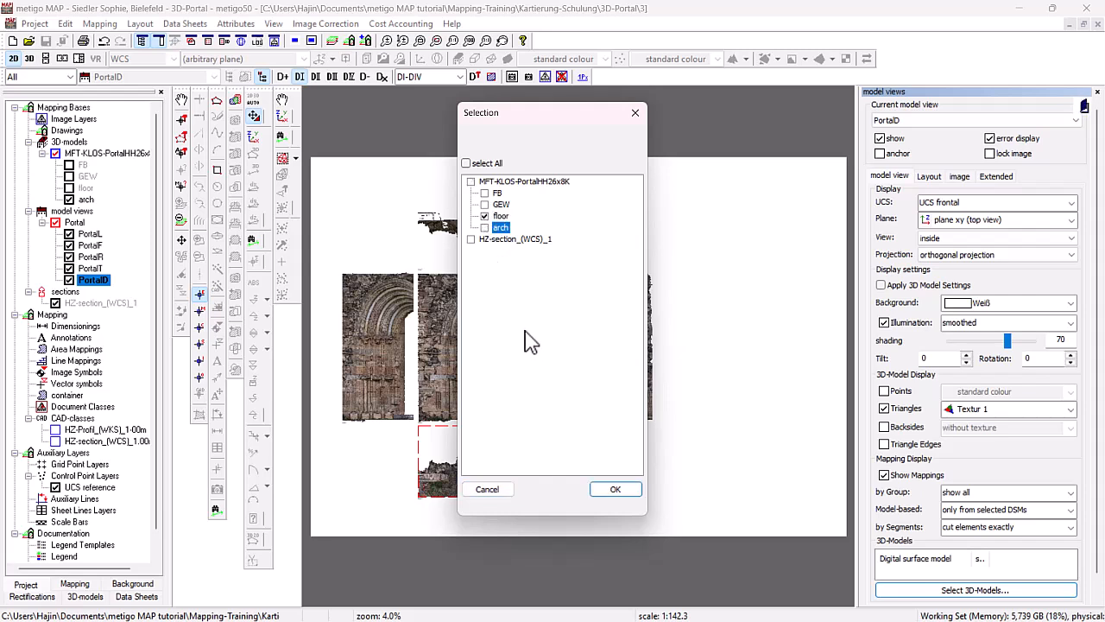
pyautogui.click(615, 490)
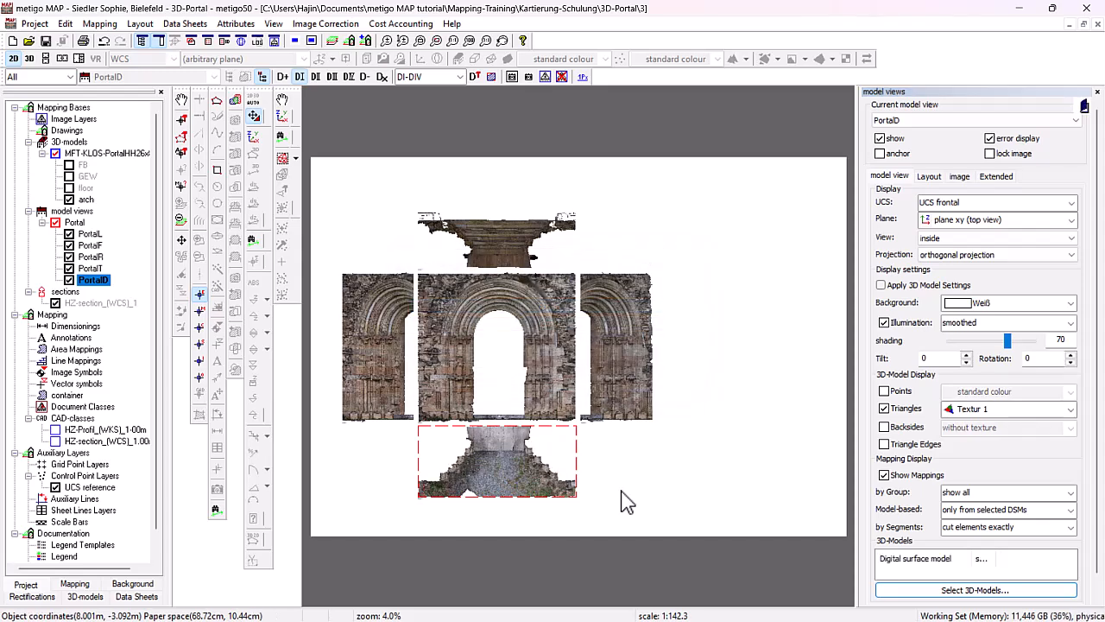
pyautogui.scroll(1, 534, 475)
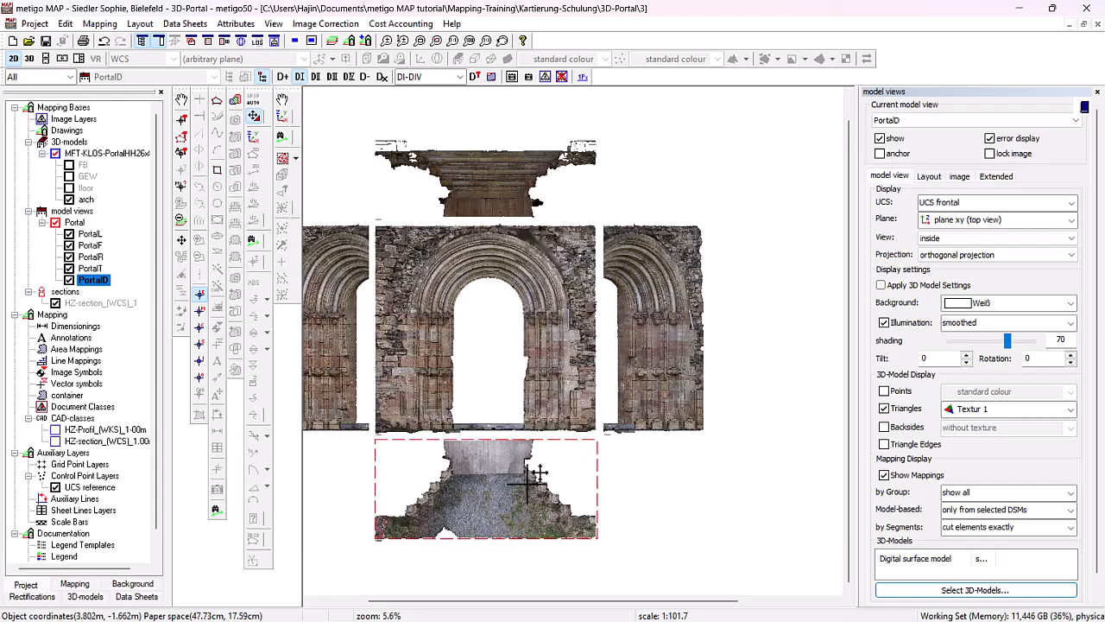
pyautogui.scroll(1, 534, 475)
pyautogui.scroll(4, 453, 528)
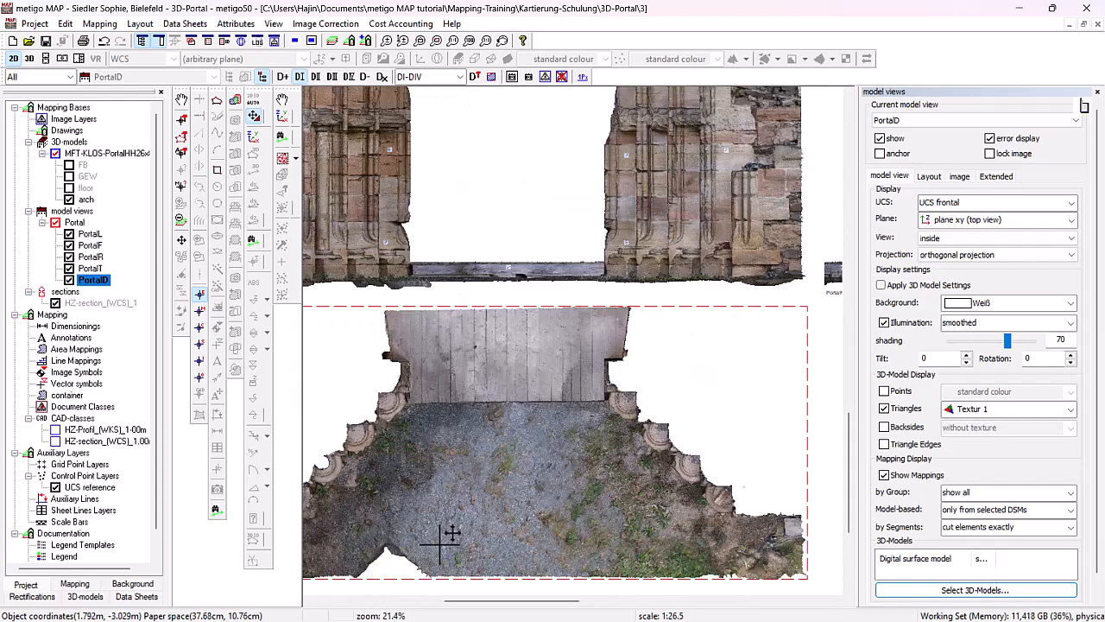
pyautogui.scroll(-1, 449, 533)
pyautogui.scroll(-3, 444, 529)
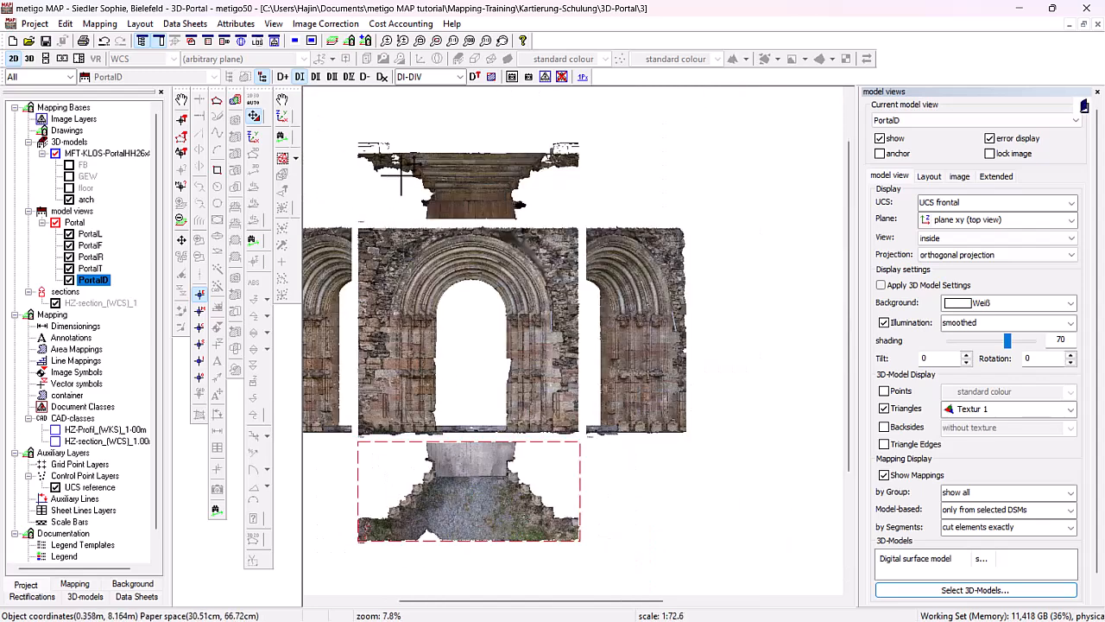
# Restrict the PortalT model view to only the arch segment of the 3D model
pyautogui.scroll(1, 403, 177)
pyautogui.click(93, 268)
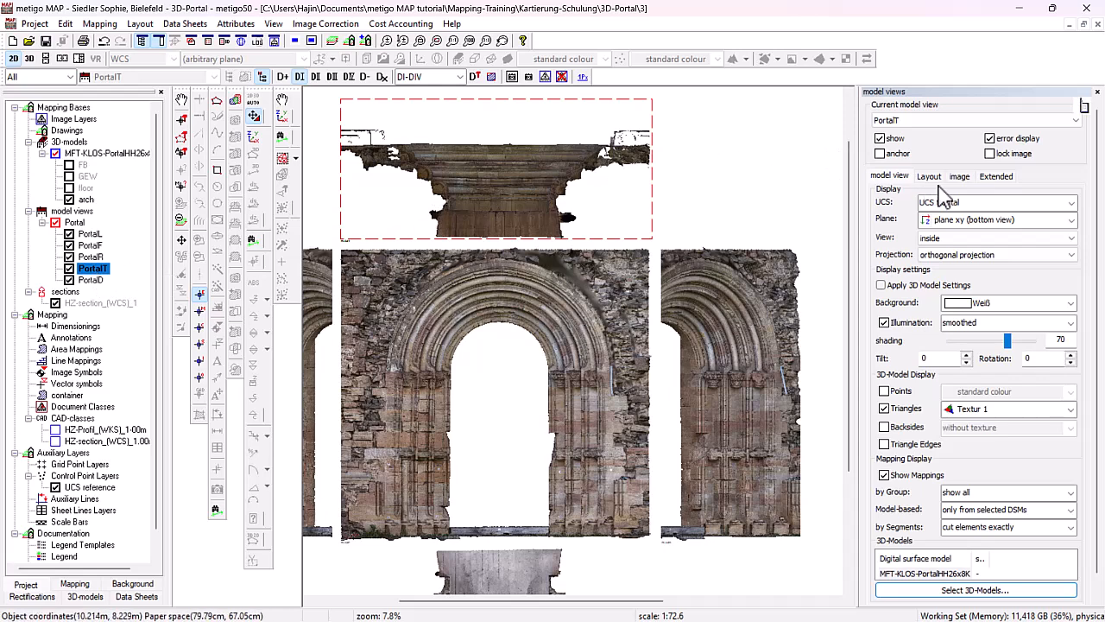
pyautogui.click(974, 590)
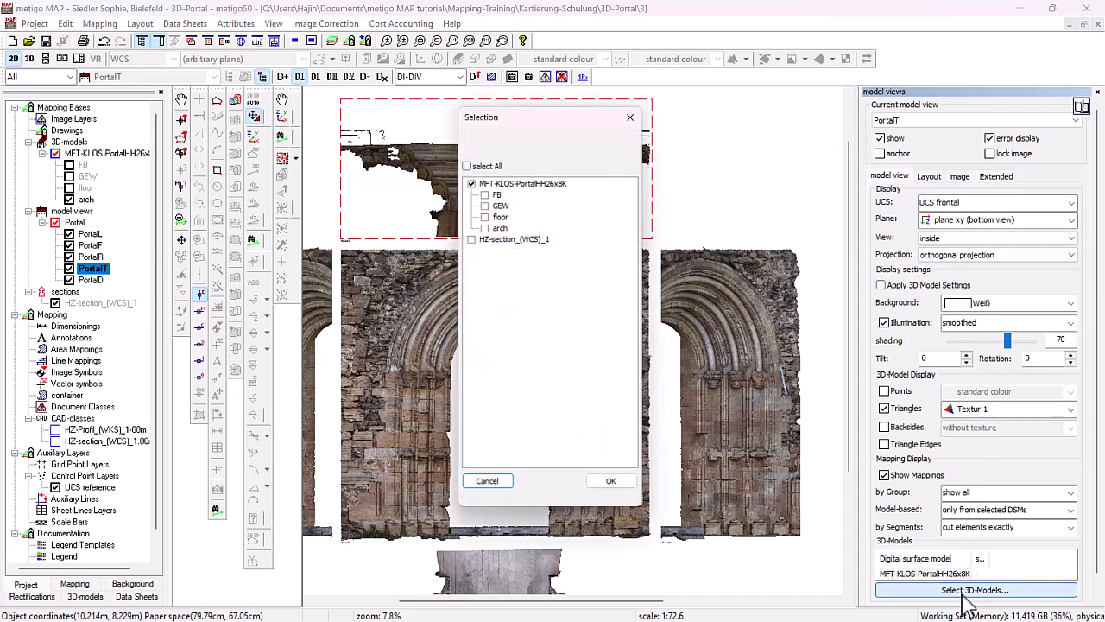
pyautogui.click(484, 228)
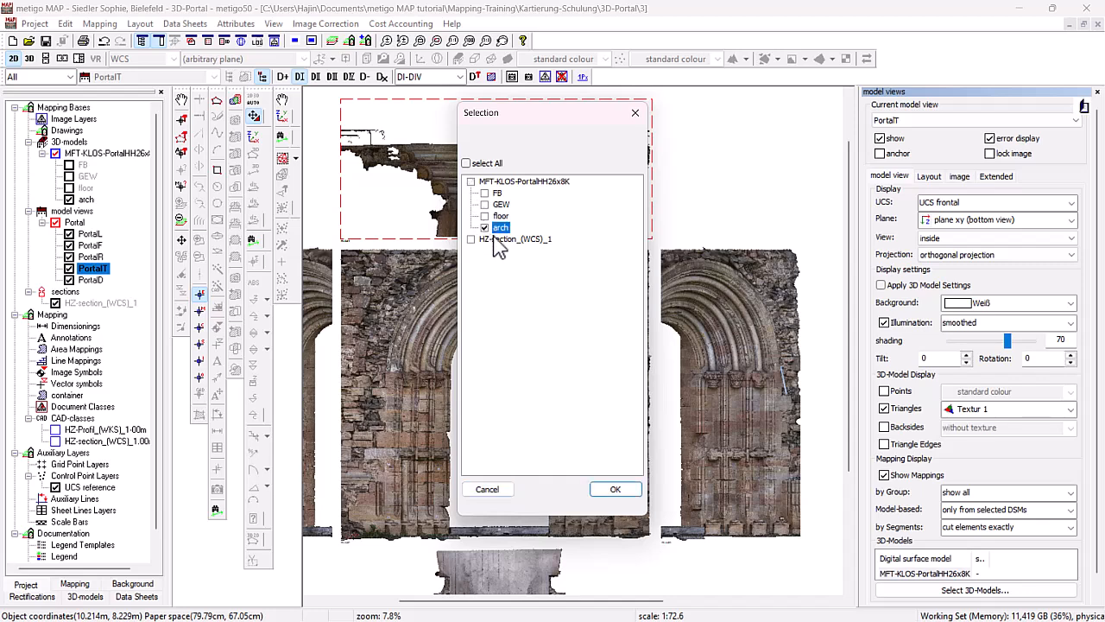
pyautogui.click(614, 490)
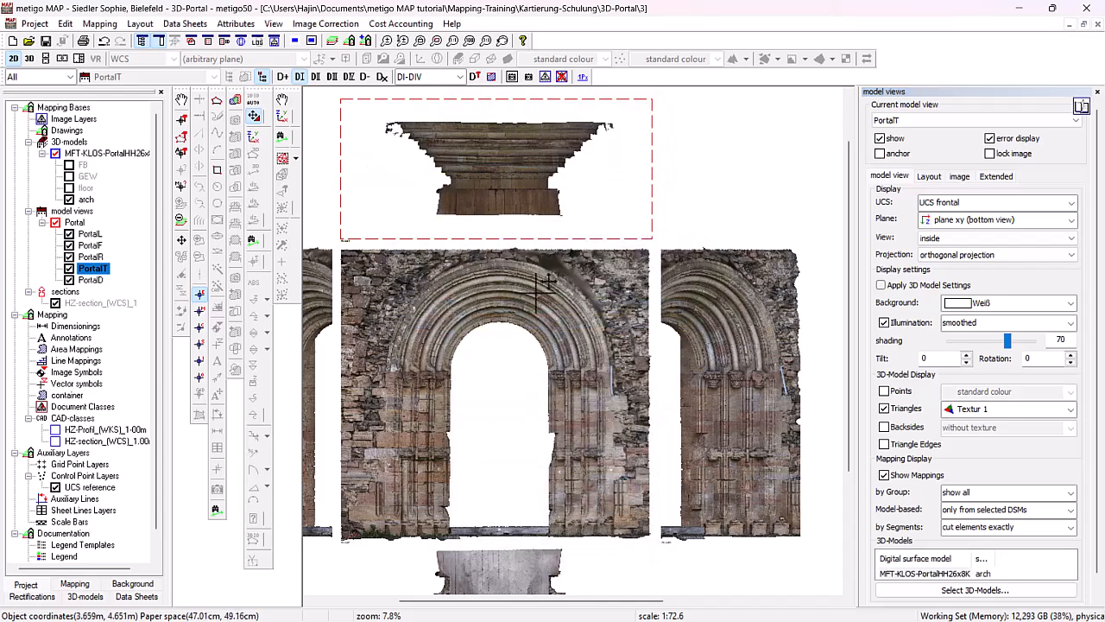
# Set the paper space to A0 landscape format, 118.90 by 84.10 cm, with the portal views centred on the sheet
pyautogui.scroll(5, 501, 136)
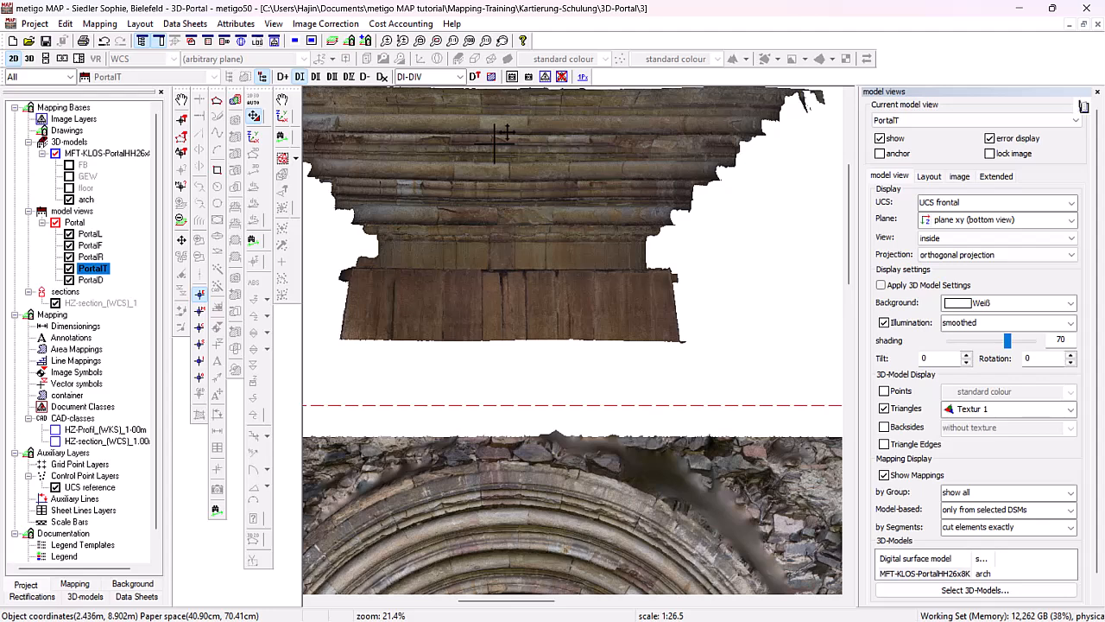
pyautogui.scroll(-2, 501, 137)
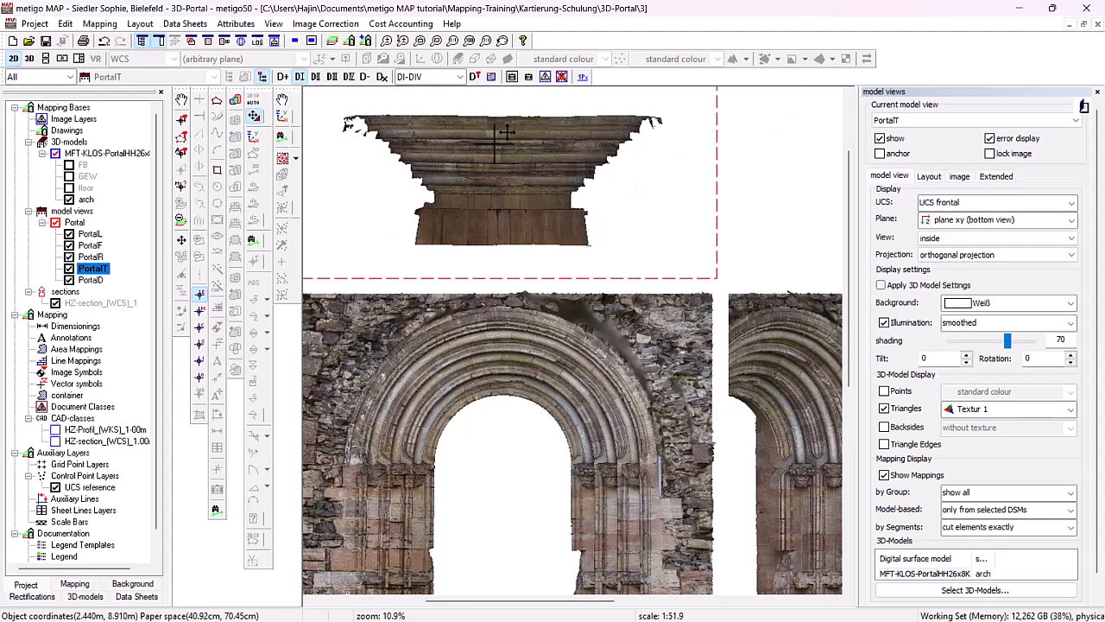
pyautogui.scroll(-1, 505, 131)
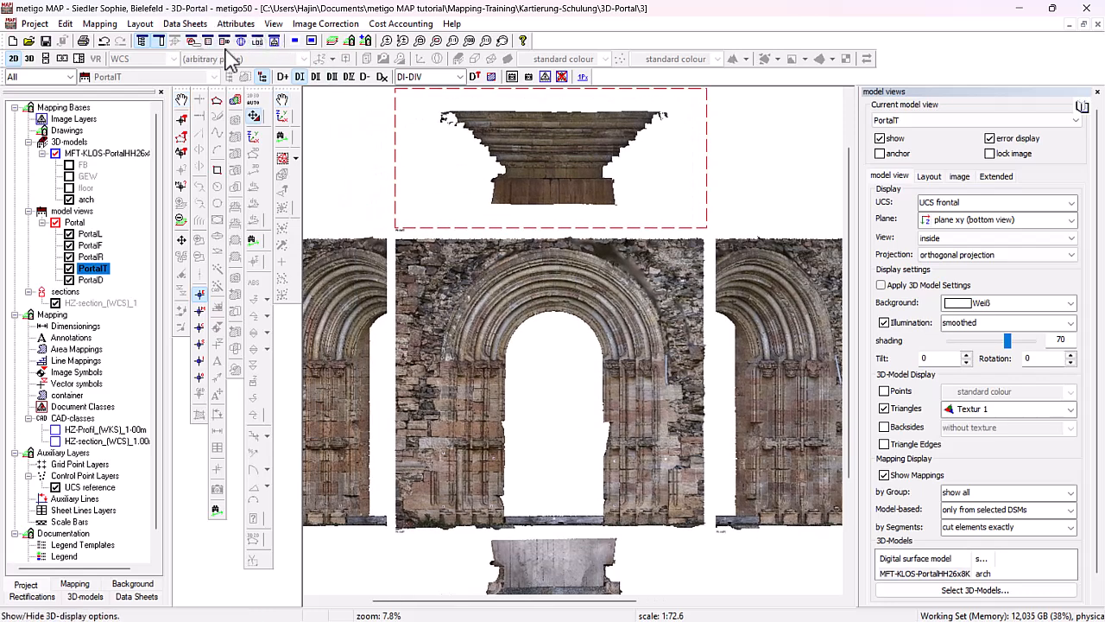
pyautogui.click(295, 41)
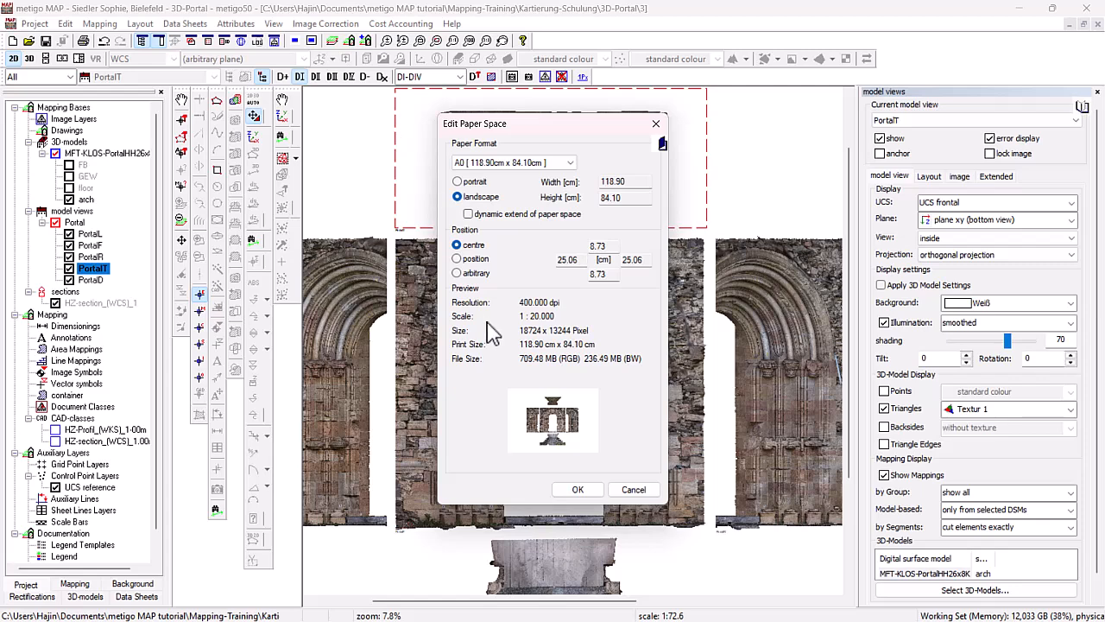
pyautogui.click(577, 489)
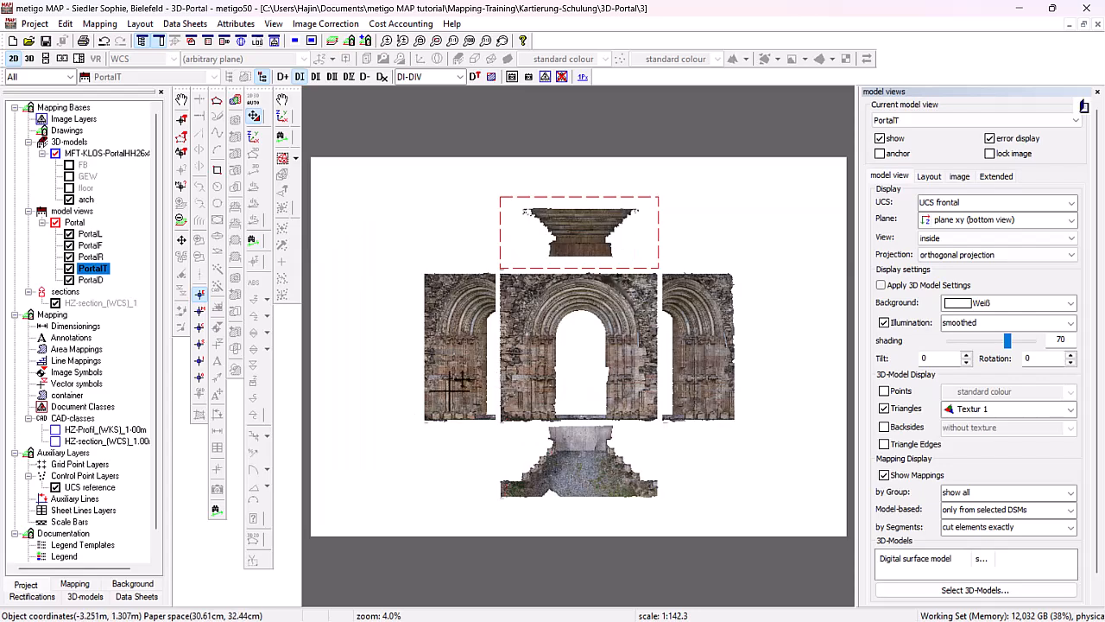
# Create a grid point layer named Grid, assign it to the group Alle, and limit its display to outside only
pyautogui.click(73, 466)
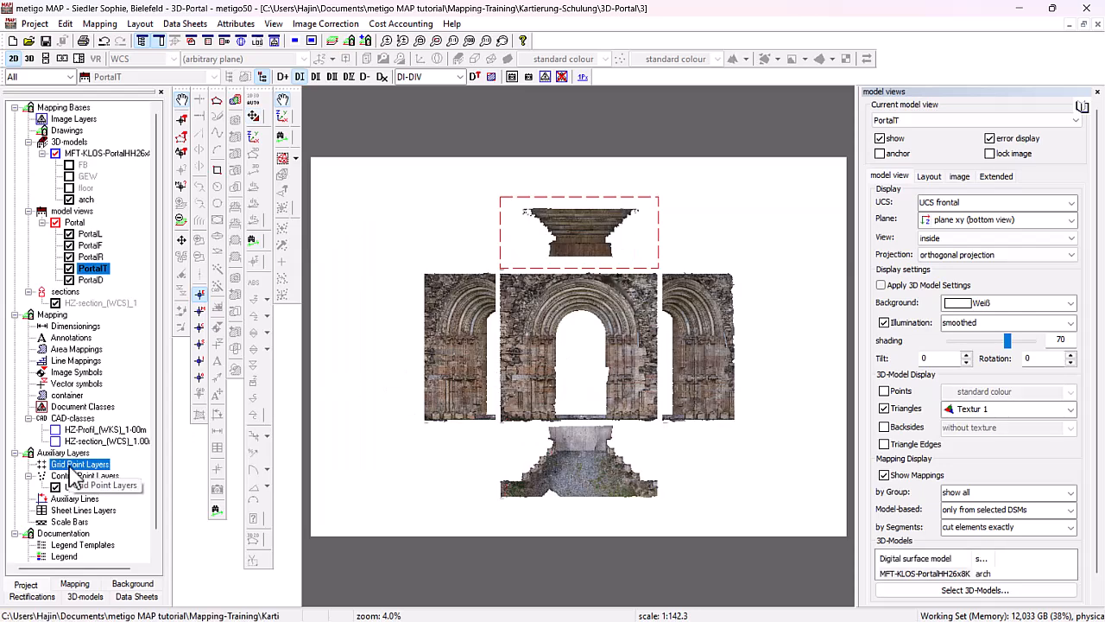
pyautogui.rightClick(73, 473)
pyautogui.click(108, 473)
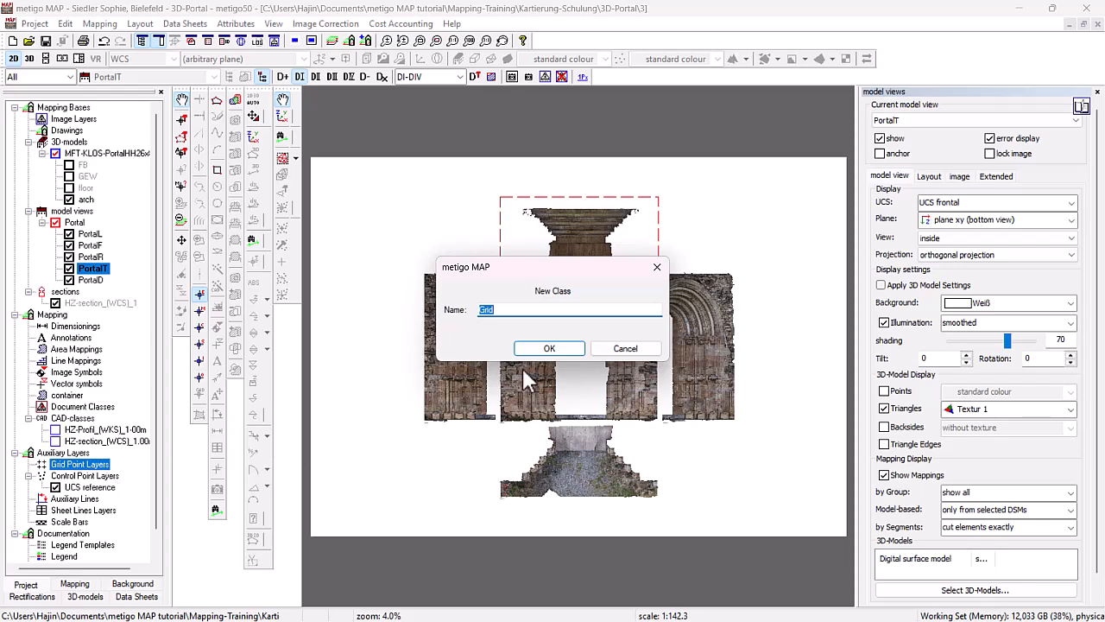
pyautogui.click(549, 348)
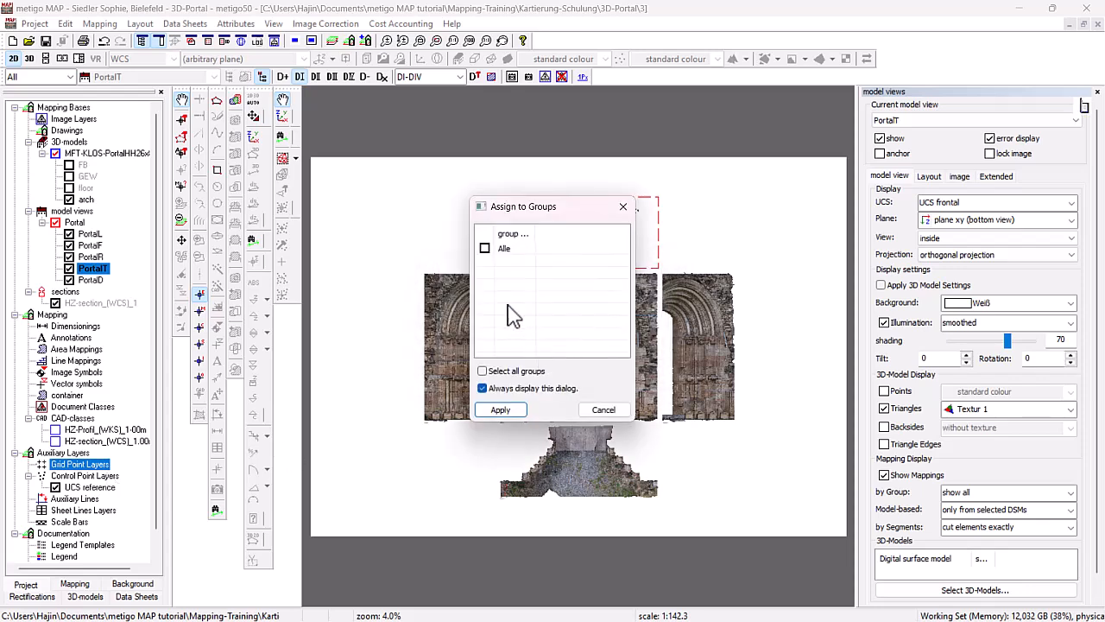
pyautogui.click(486, 250)
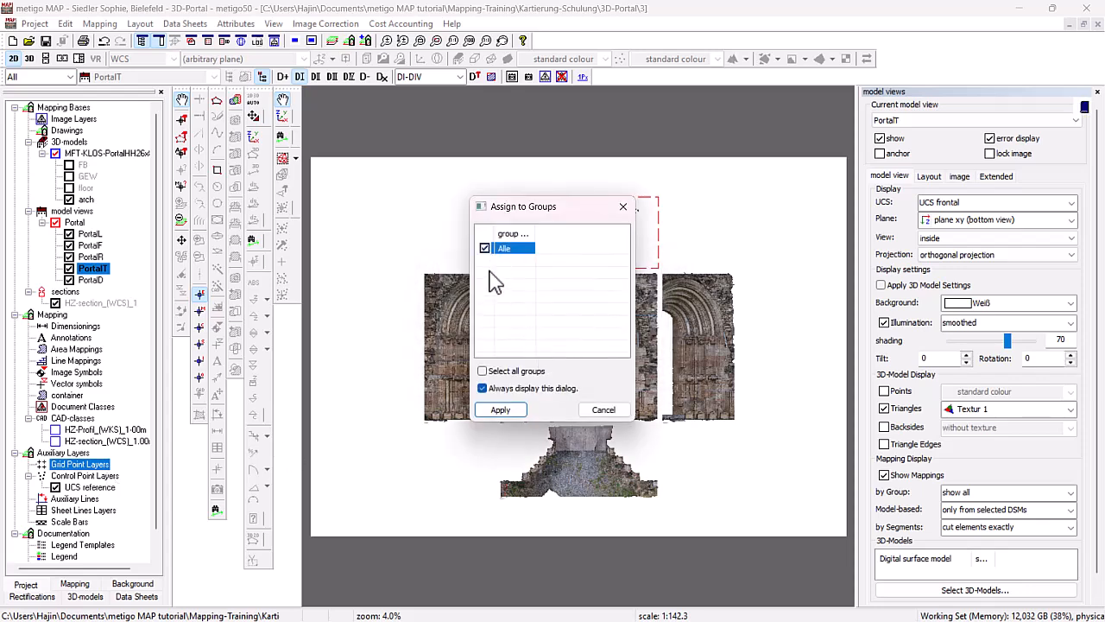
pyautogui.click(504, 410)
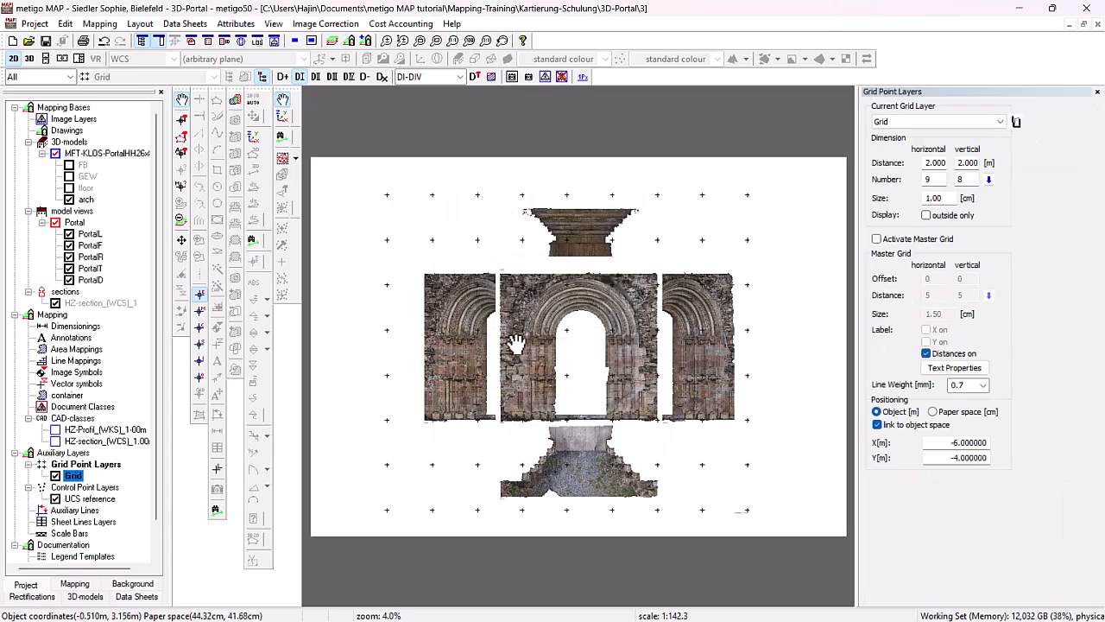
pyautogui.click(927, 216)
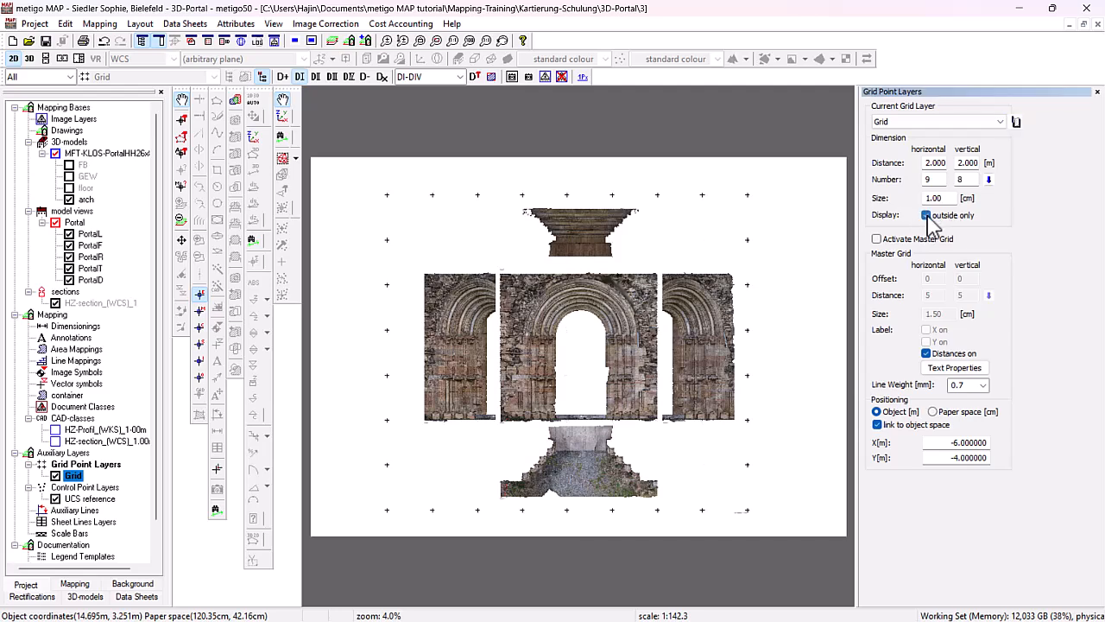